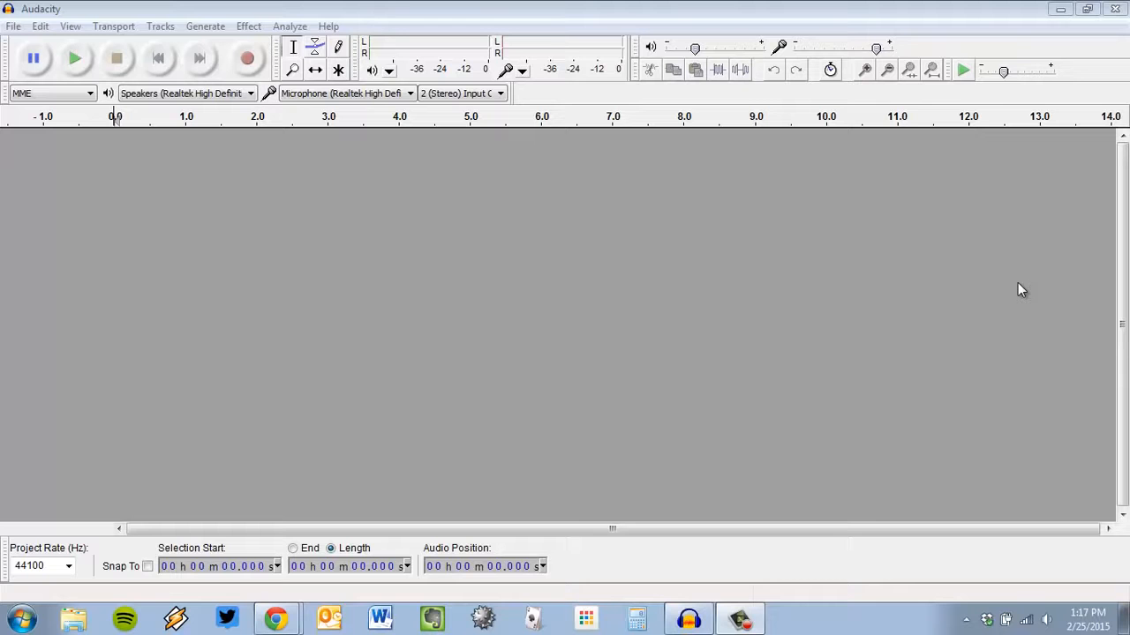
# Consult the Audacity manual's tutorial on mixing a narration with background music in Chrome, and return to Audacity
pyautogui.click(848, 7)
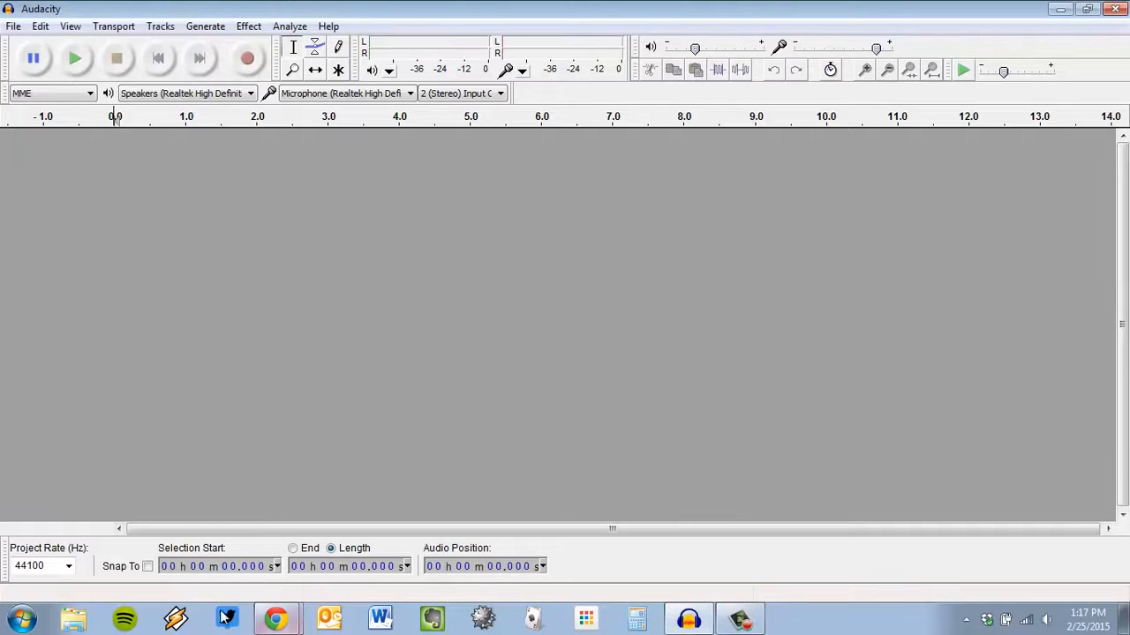
pyautogui.click(275, 619)
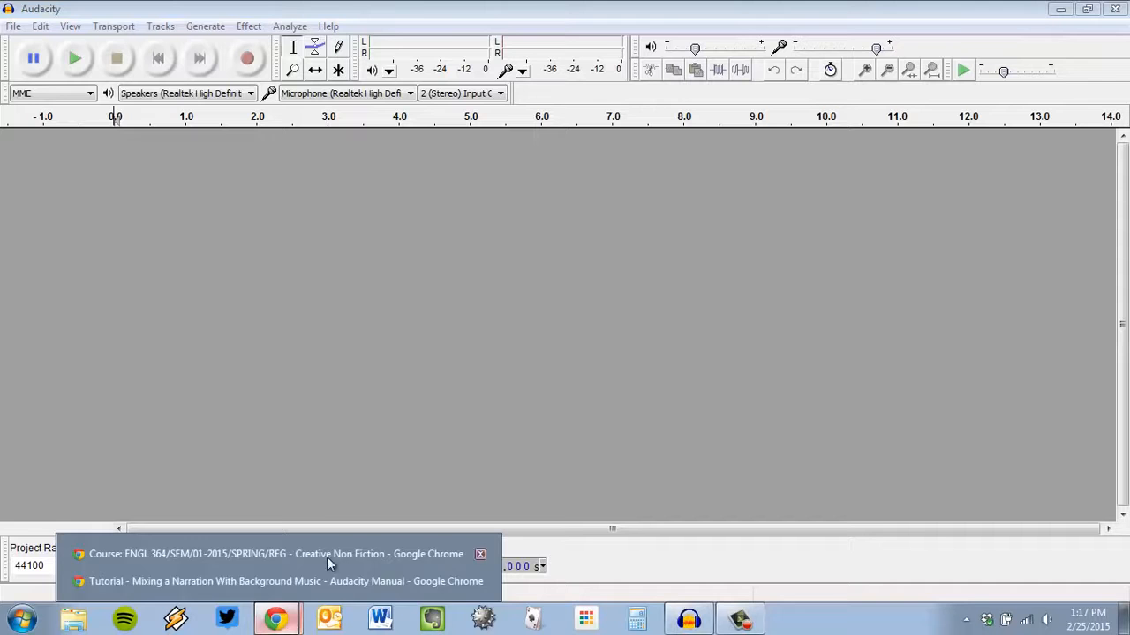
pyautogui.click(287, 580)
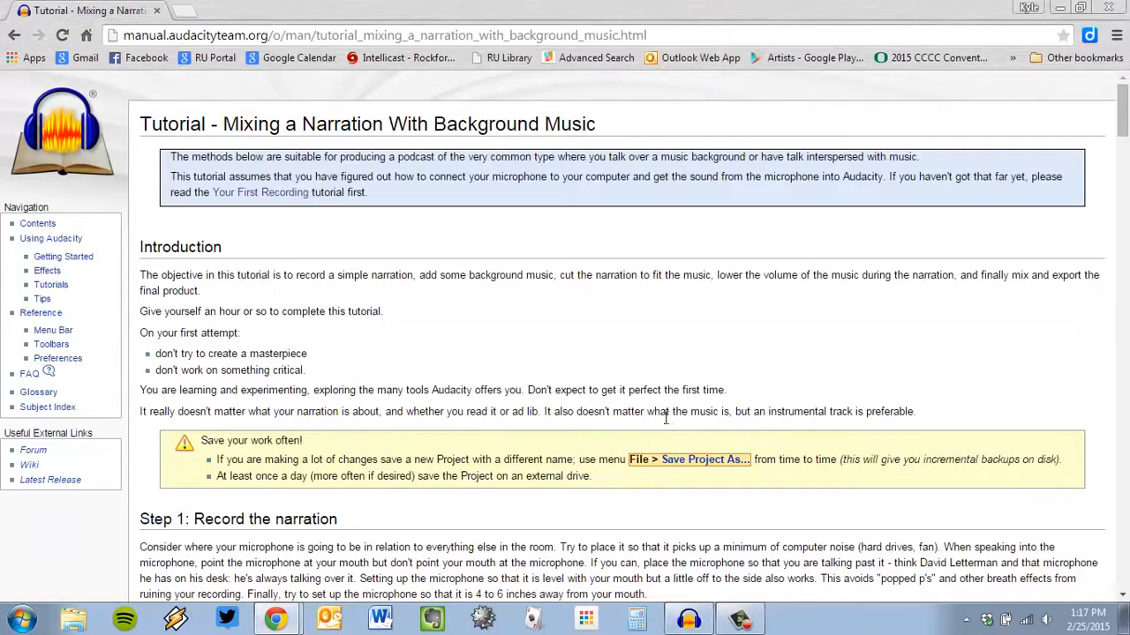
pyautogui.click(690, 620)
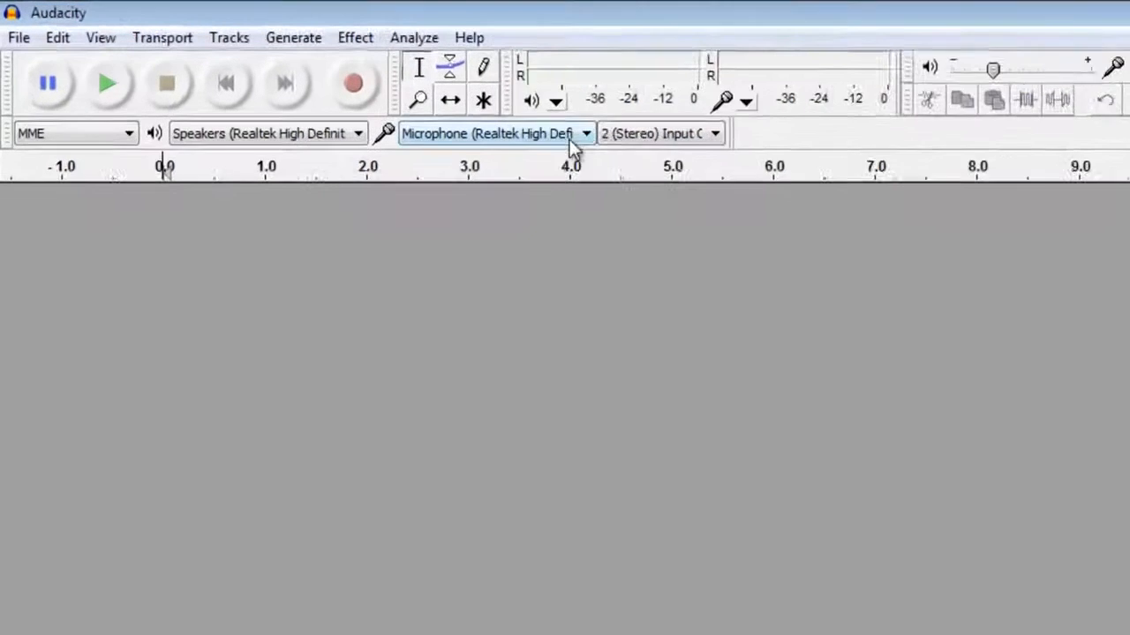
# Choose the Yeti stereo microphone as the recording device and start monitoring its input level
pyautogui.click(741, 175)
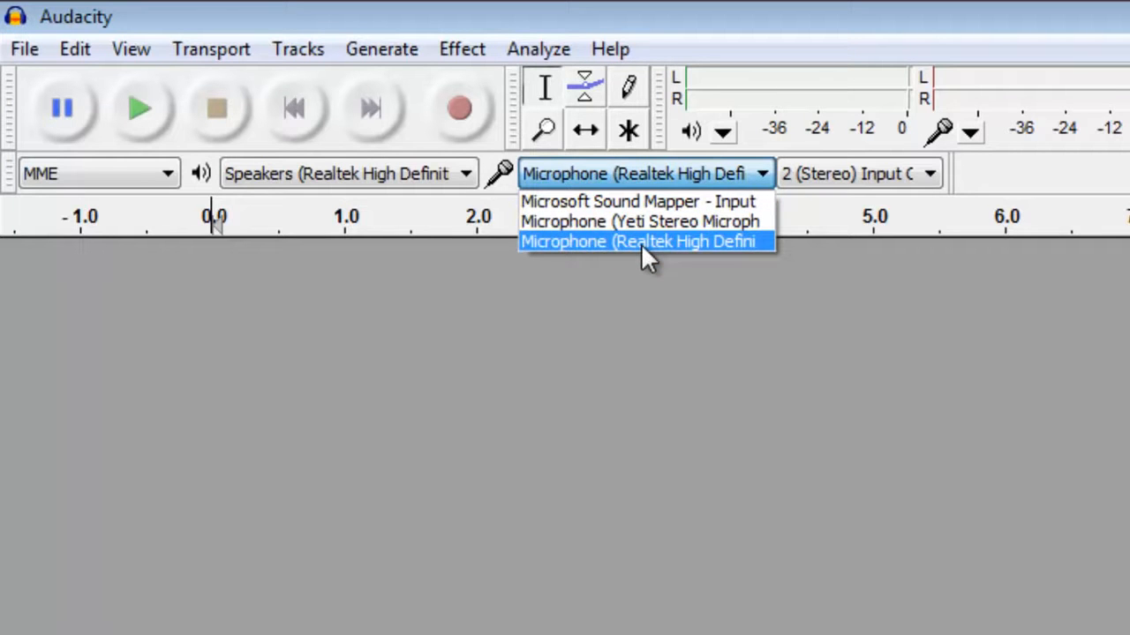
pyautogui.click(649, 221)
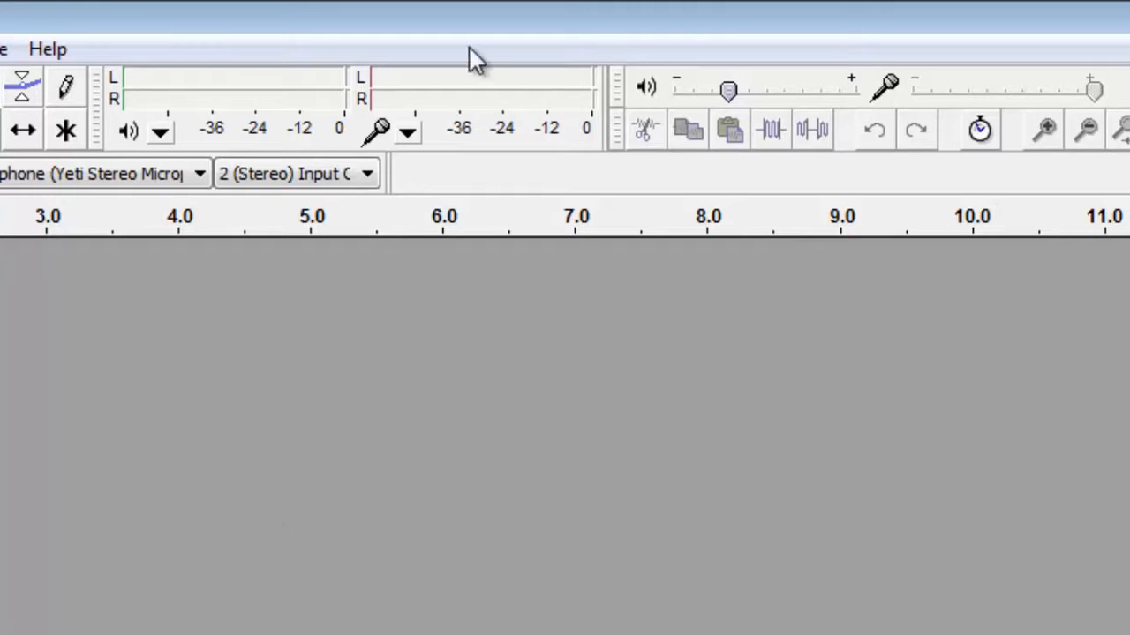
pyautogui.click(467, 95)
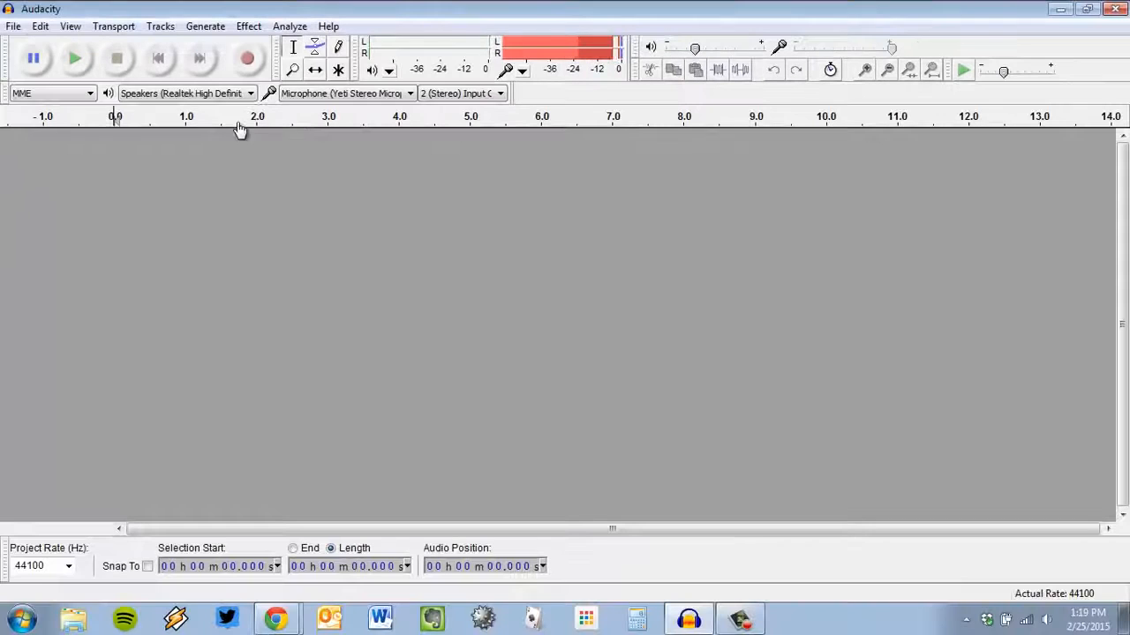
# Record a spoken narration about 38 seconds long and fit the whole recording in the window
pyautogui.click(248, 60)
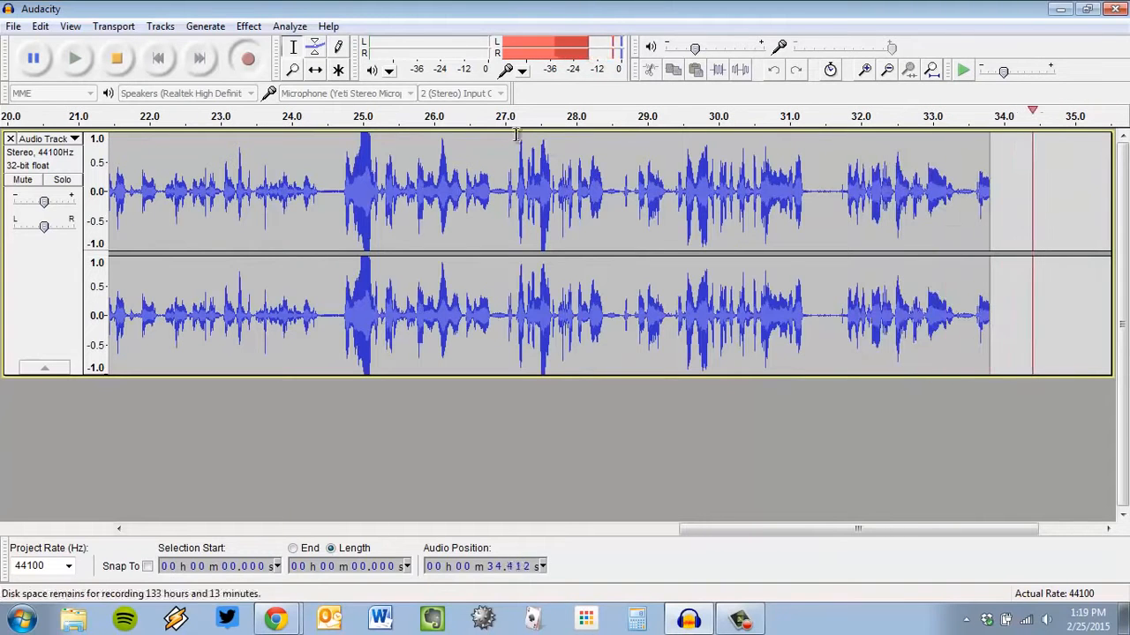
pyautogui.click(123, 62)
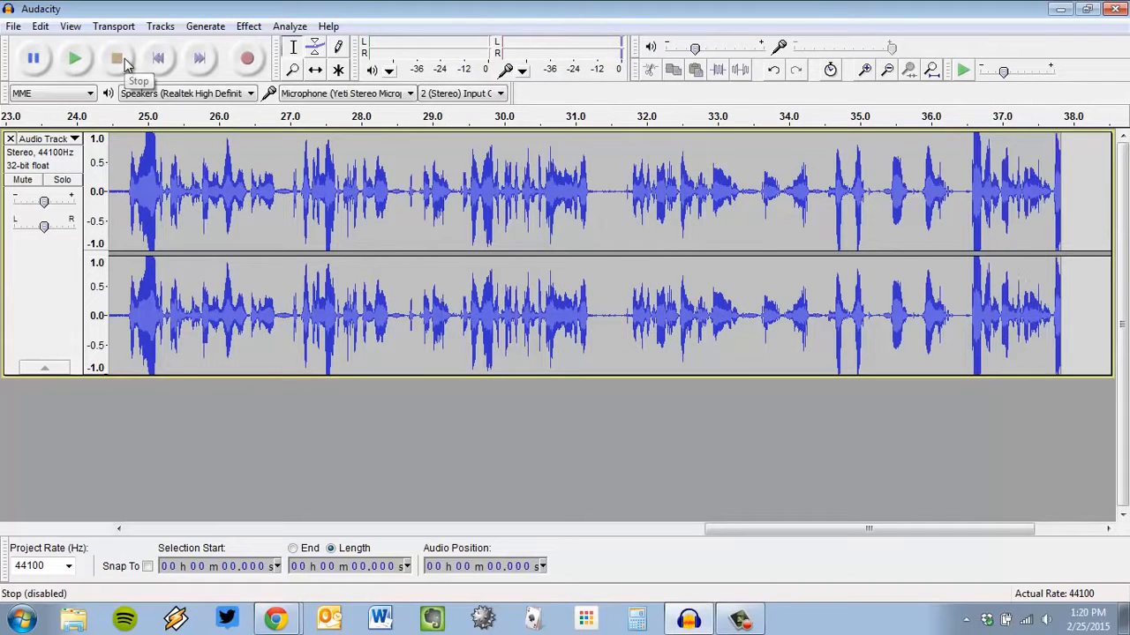
pyautogui.moveTo(772, 533); pyautogui.dragTo(238, 531)
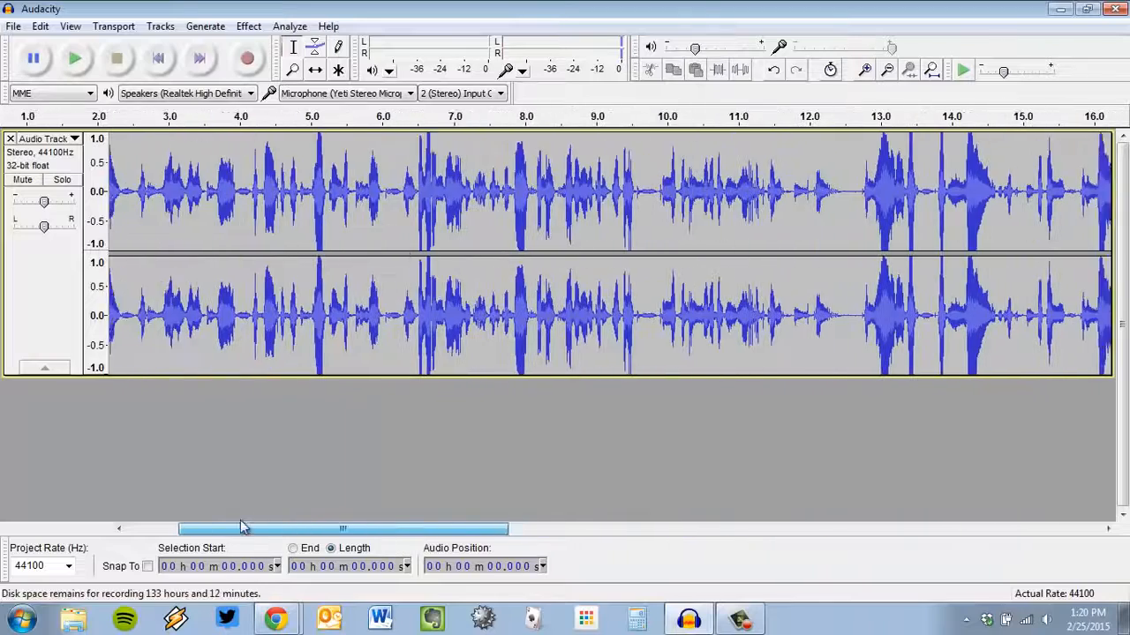
pyautogui.click(71, 27)
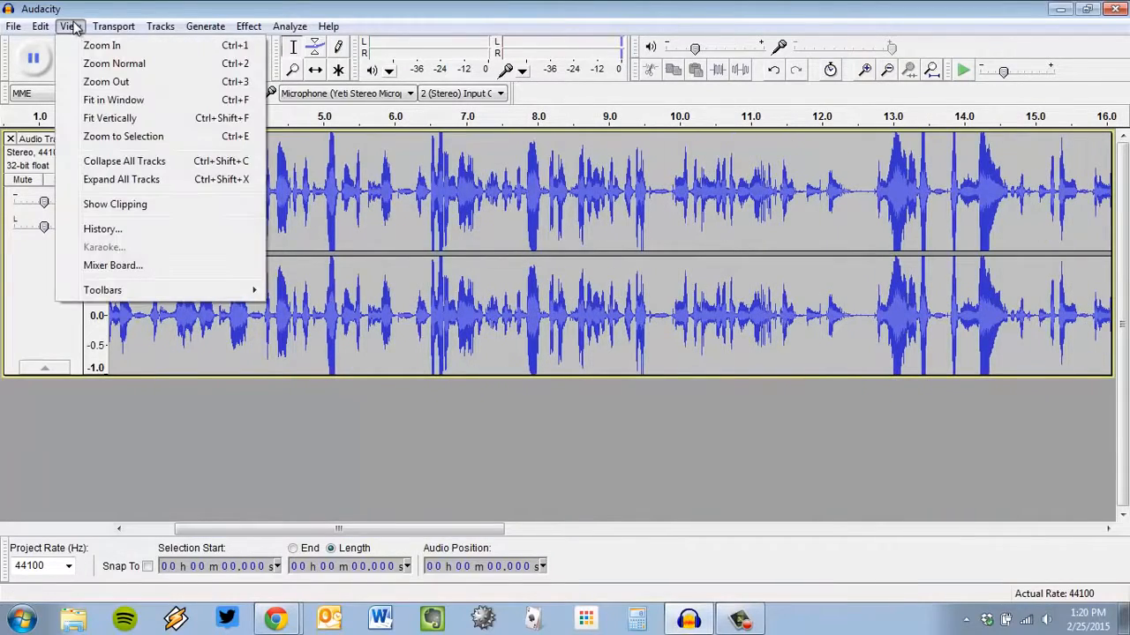
pyautogui.click(111, 99)
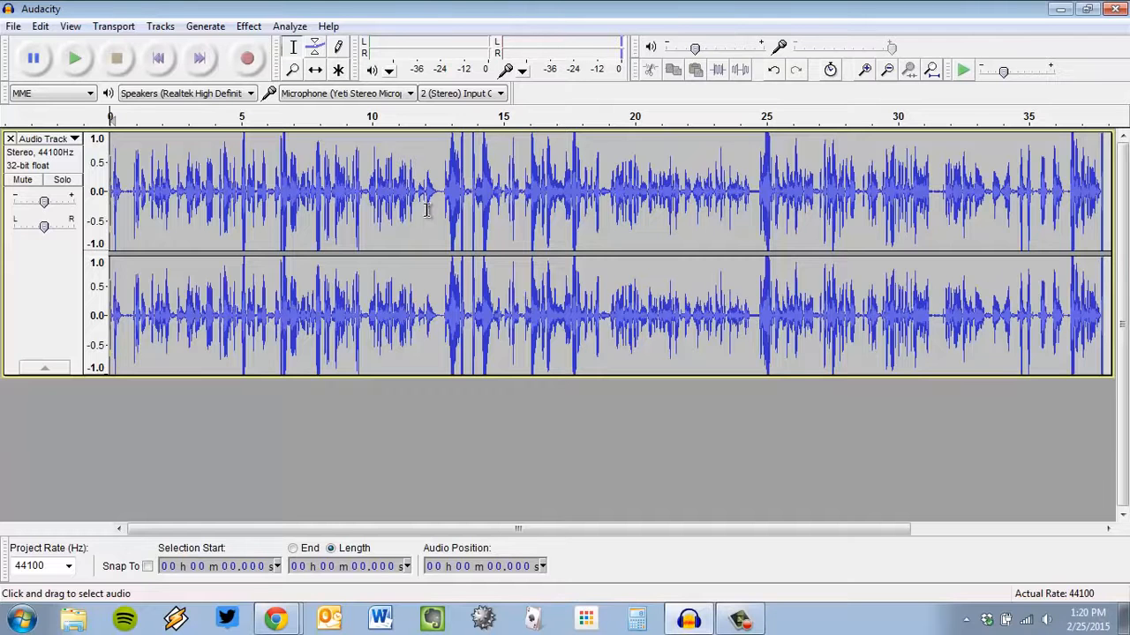
# Try out selecting the whole narration track and parts of it, ending with about 11 seconds starting near 19.7 s
pyautogui.hotkey('ctrl', 'a')
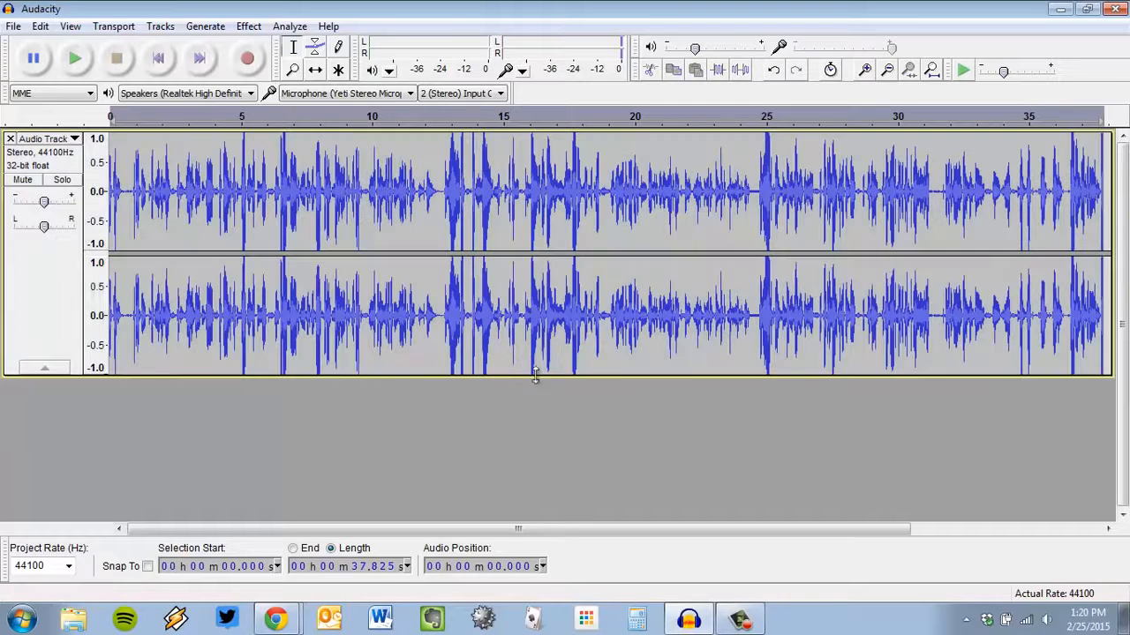
pyautogui.click(31, 284)
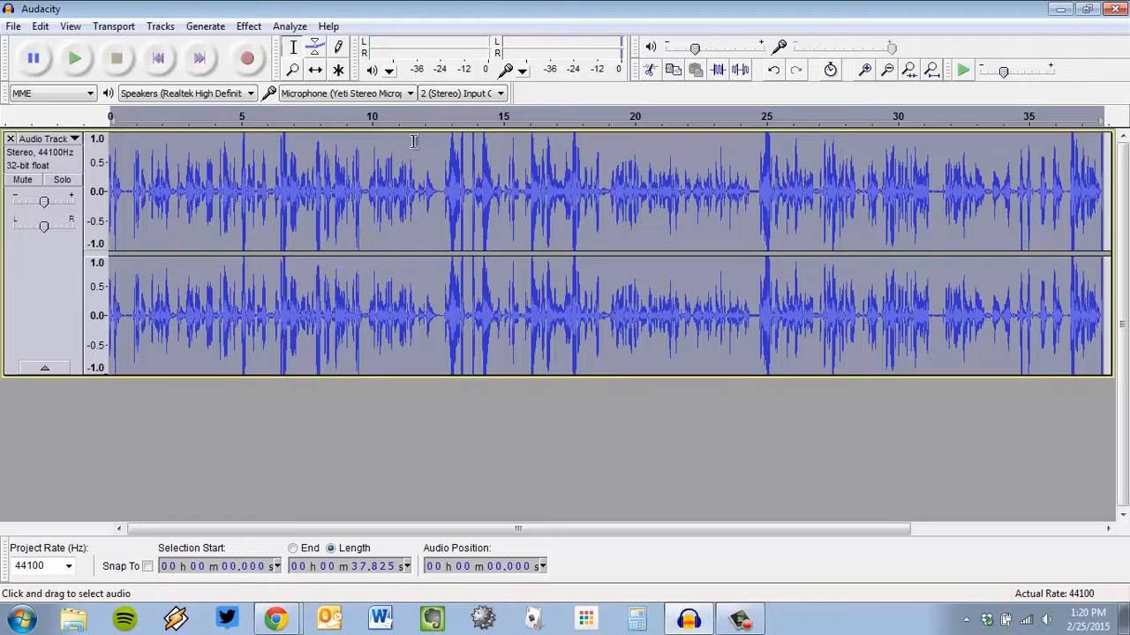
pyautogui.click(309, 176)
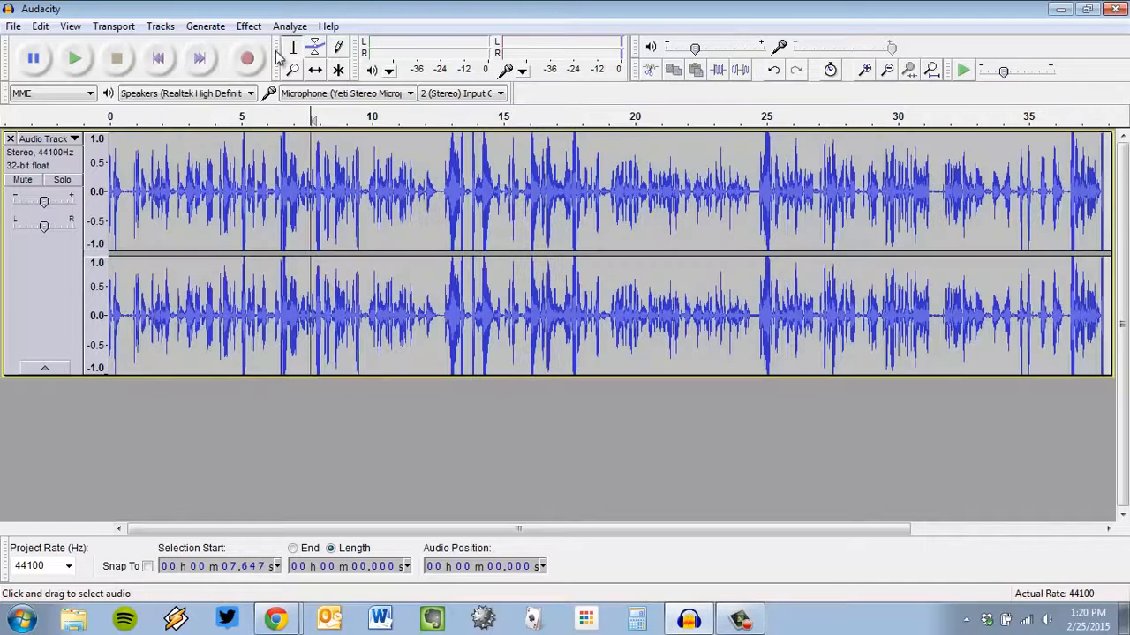
pyautogui.moveTo(314, 181); pyautogui.dragTo(548, 185)
pyautogui.moveTo(628, 180); pyautogui.dragTo(918, 179)
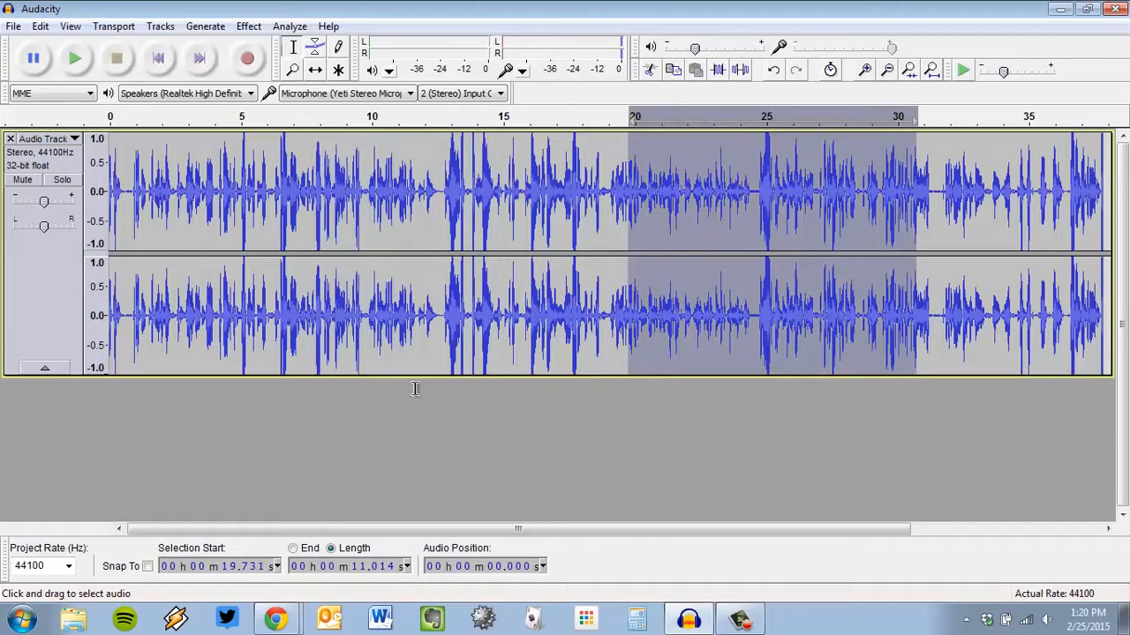
# Apply the Compressor effect with its current settings to the whole narration track, checking the tutorial's narration-editing section in Chrome before confirming, and clear the selection
pyautogui.click(38, 308)
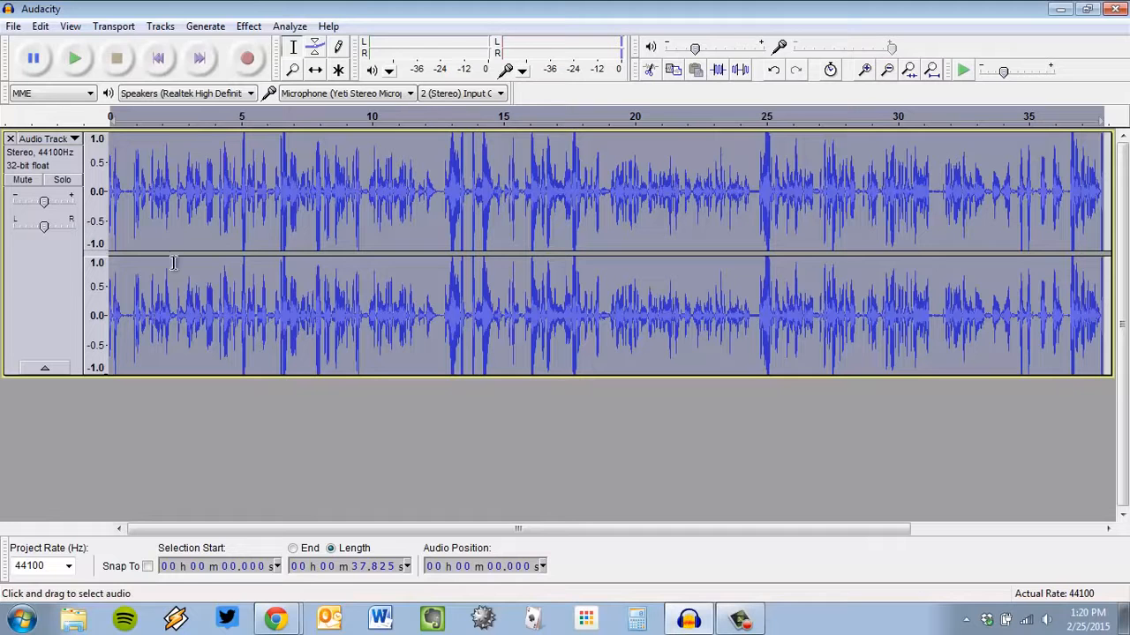
pyautogui.click(256, 29)
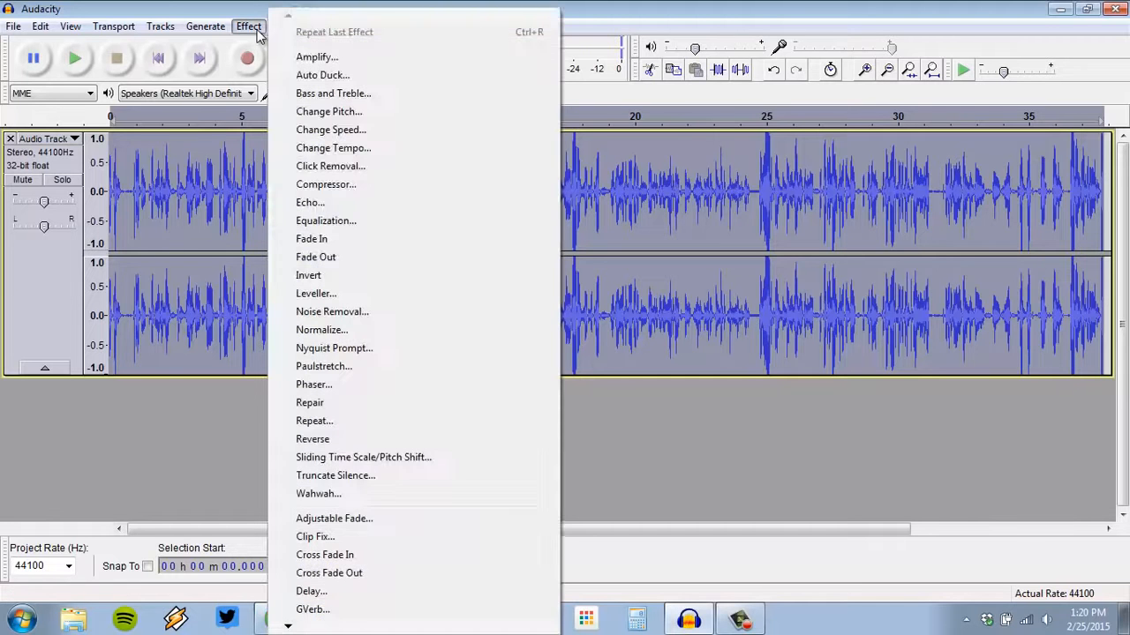
pyautogui.click(363, 193)
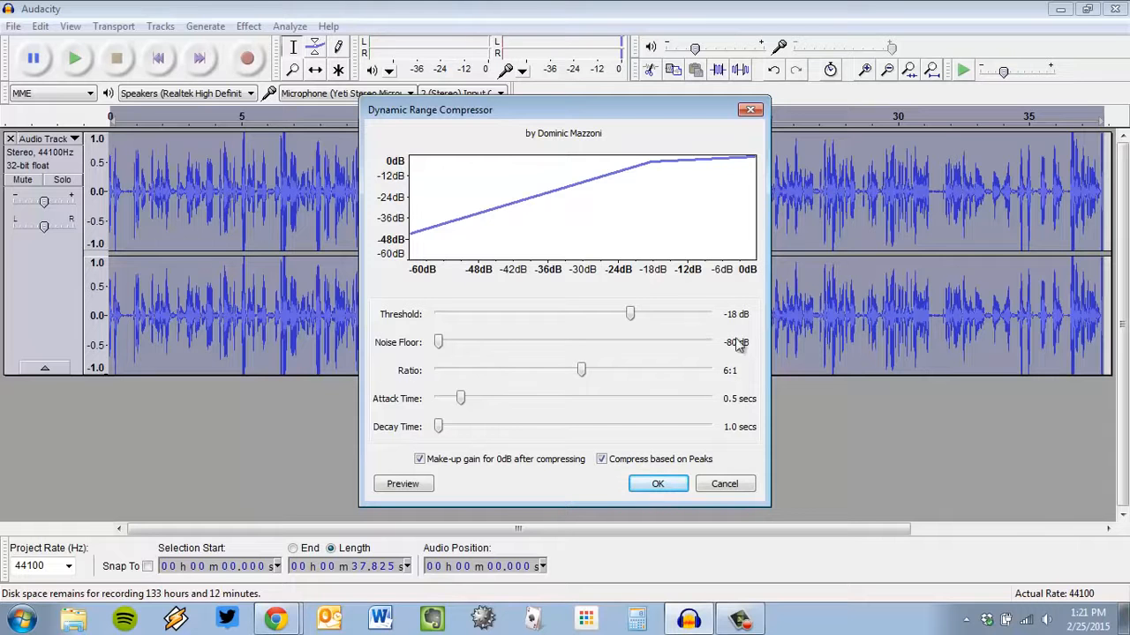
pyautogui.click(274, 620)
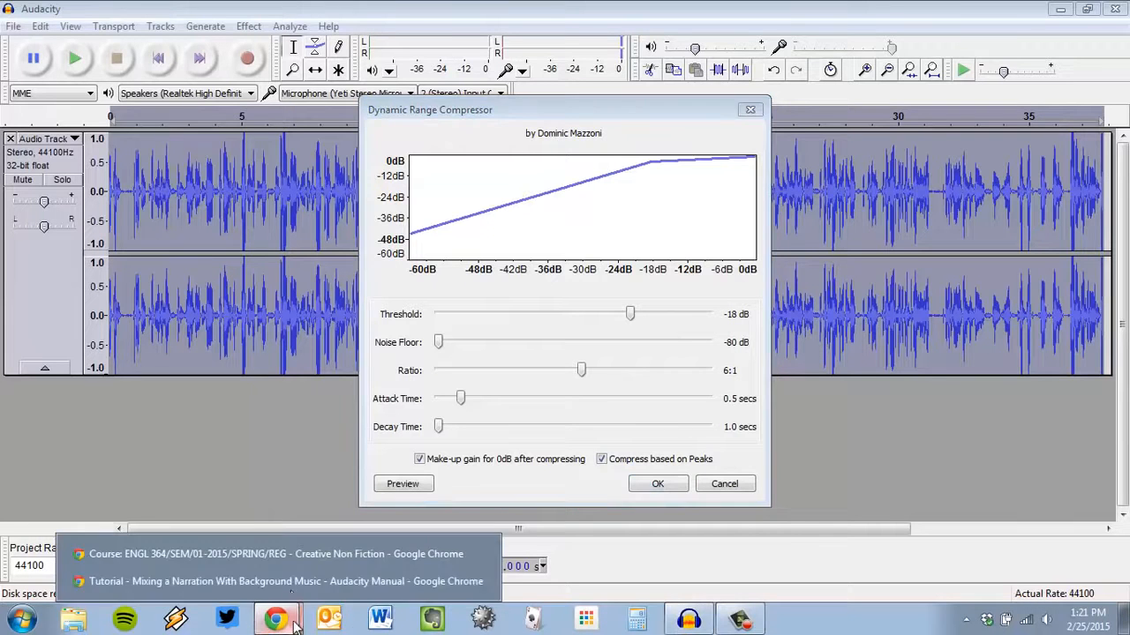
pyautogui.click(293, 584)
pyautogui.scroll(-20, 523, 281)
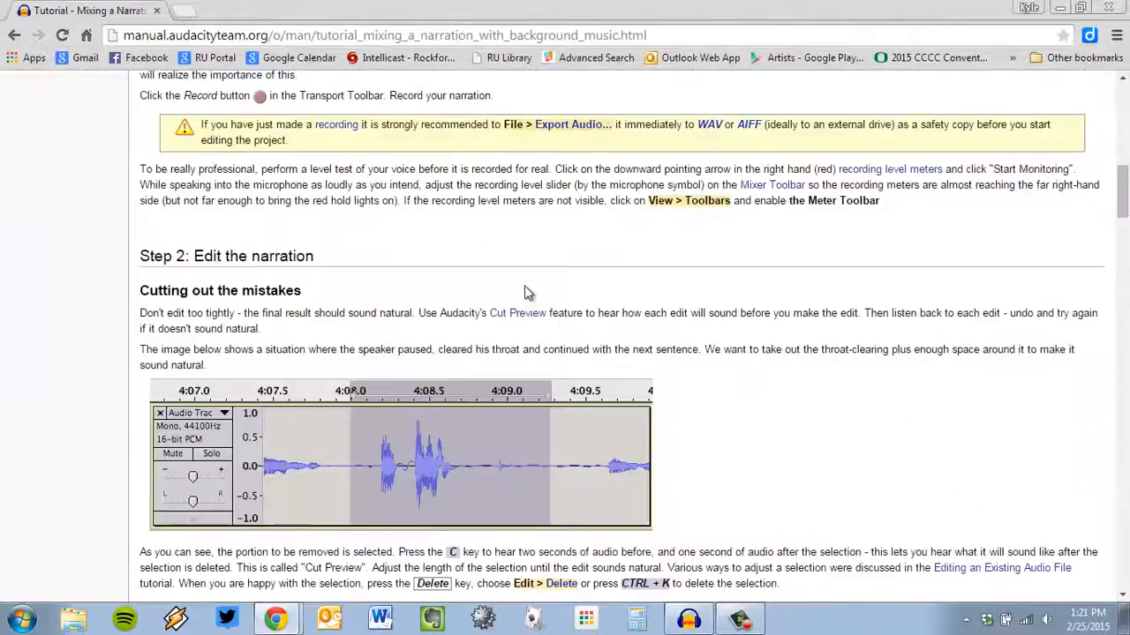
pyautogui.hotkey('alt', 'Tab')
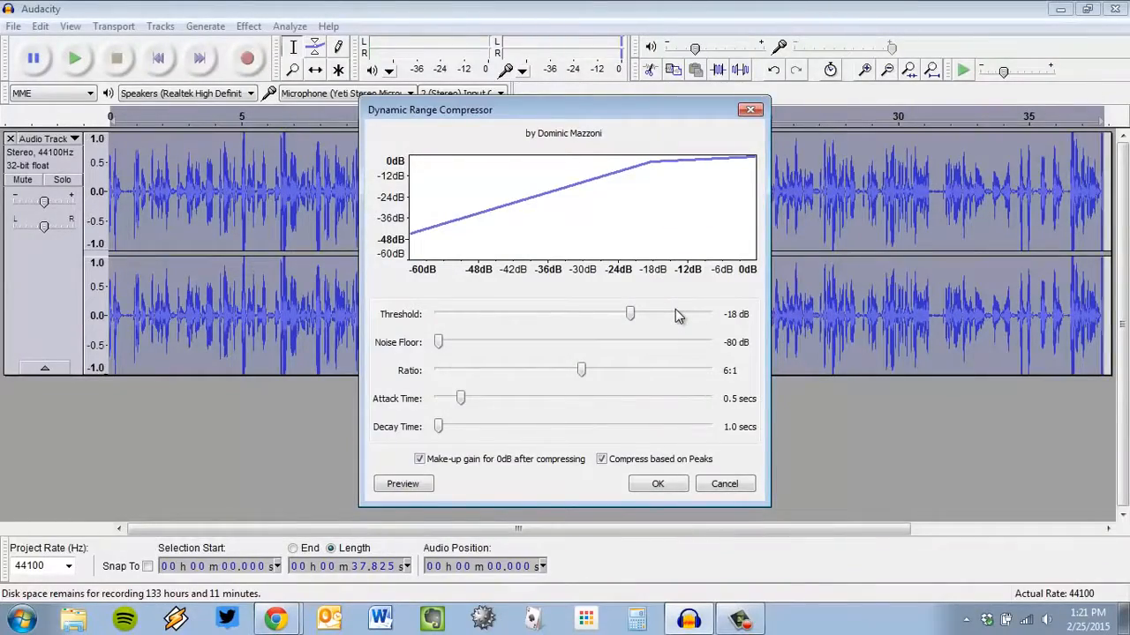
pyautogui.click(659, 484)
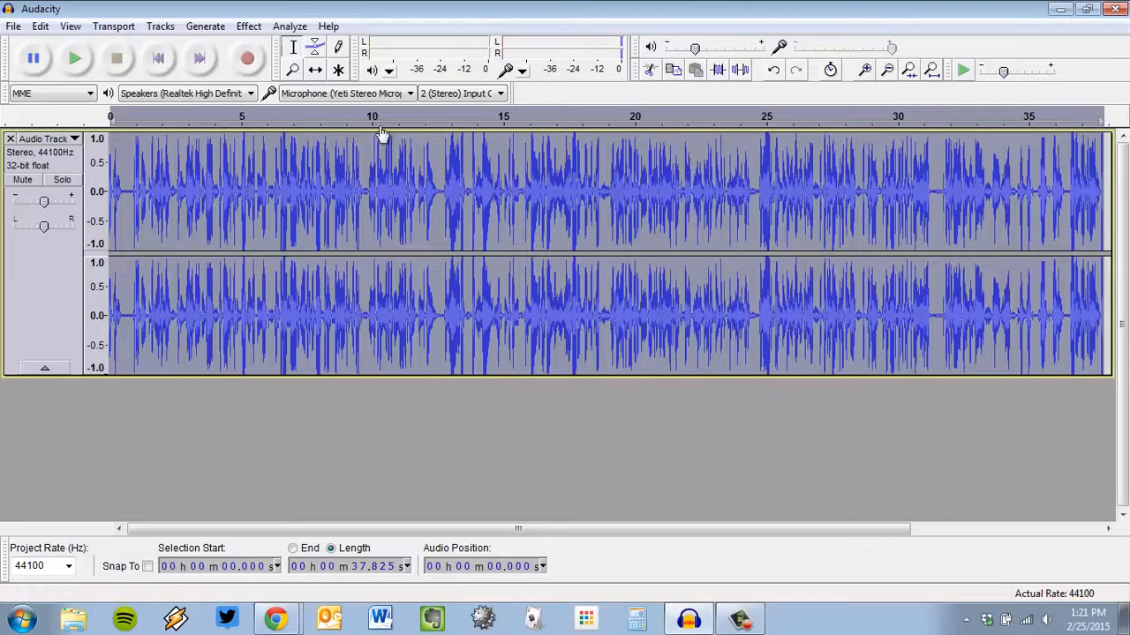
pyautogui.click(488, 174)
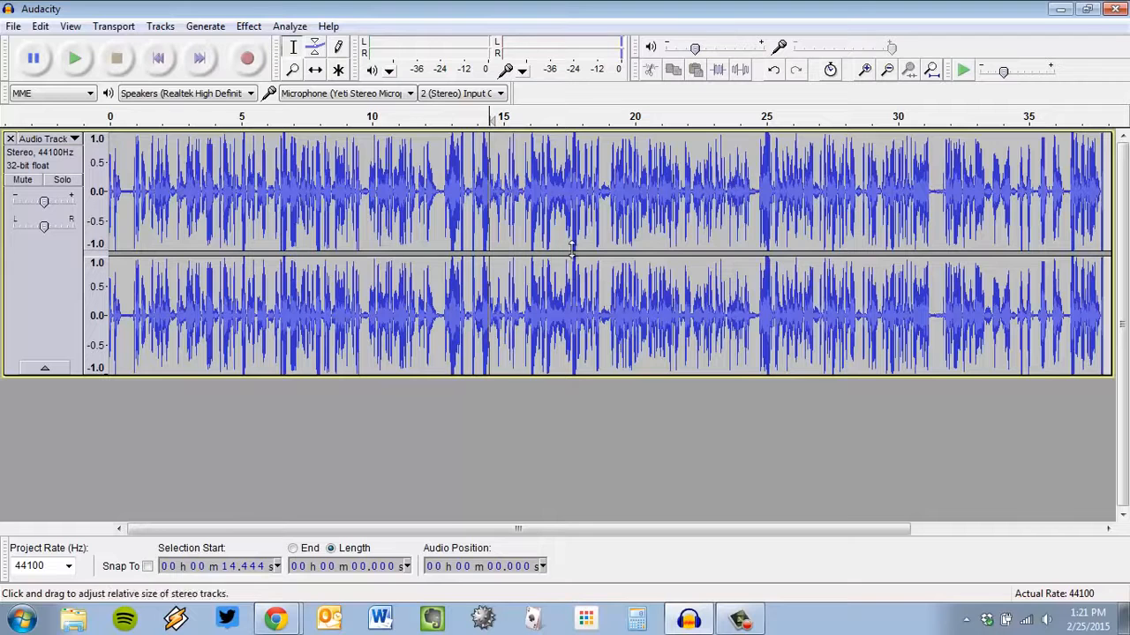
# Import the song "01 Vertigogo (Opening Theme)" from the Music library into the project as a second track
pyautogui.click(62, 625)
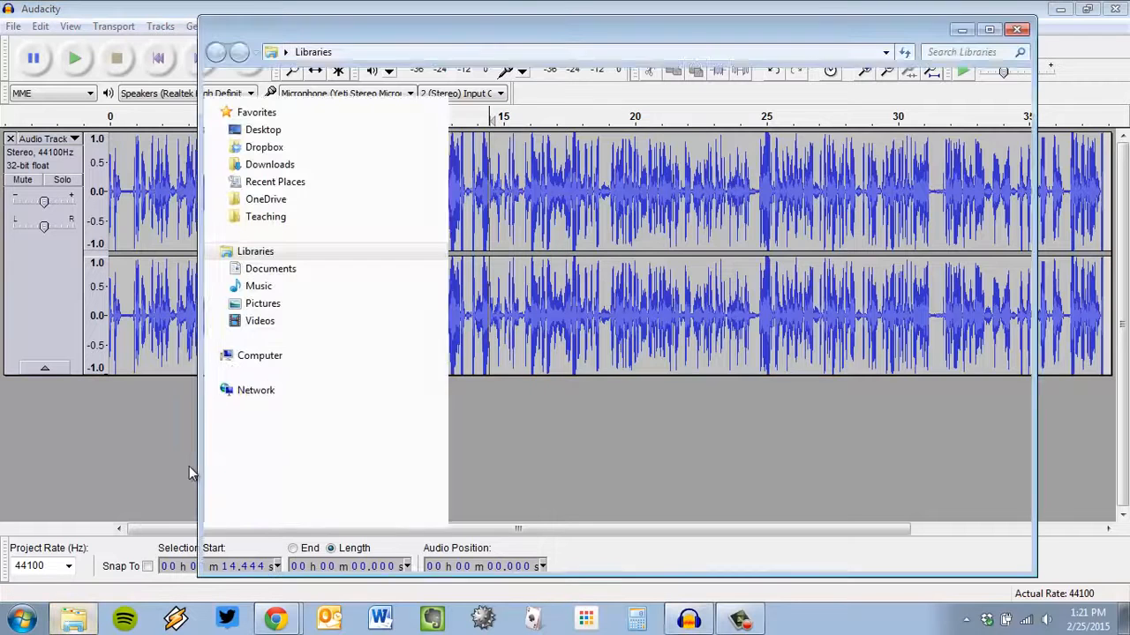
pyautogui.doubleClick(746, 162)
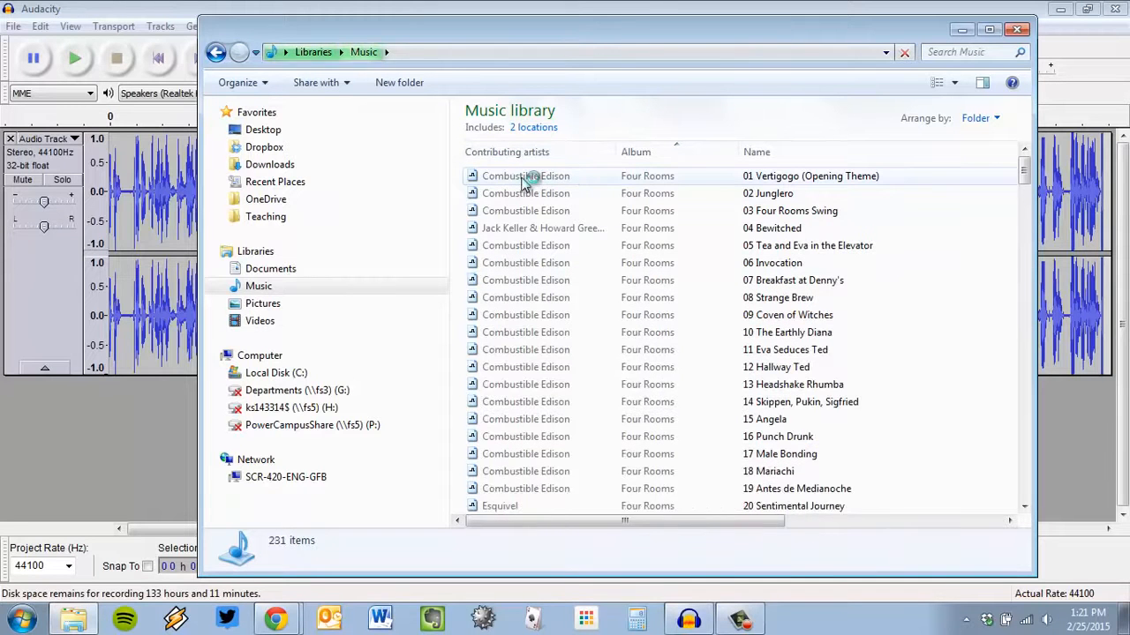
pyautogui.click(520, 176)
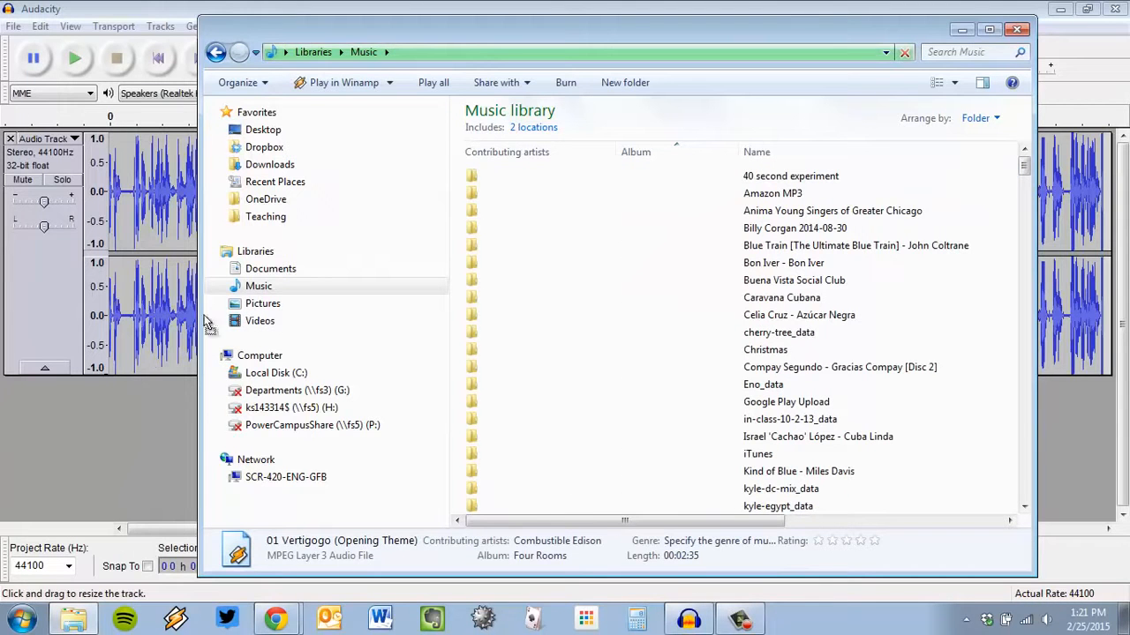
pyautogui.click(144, 8)
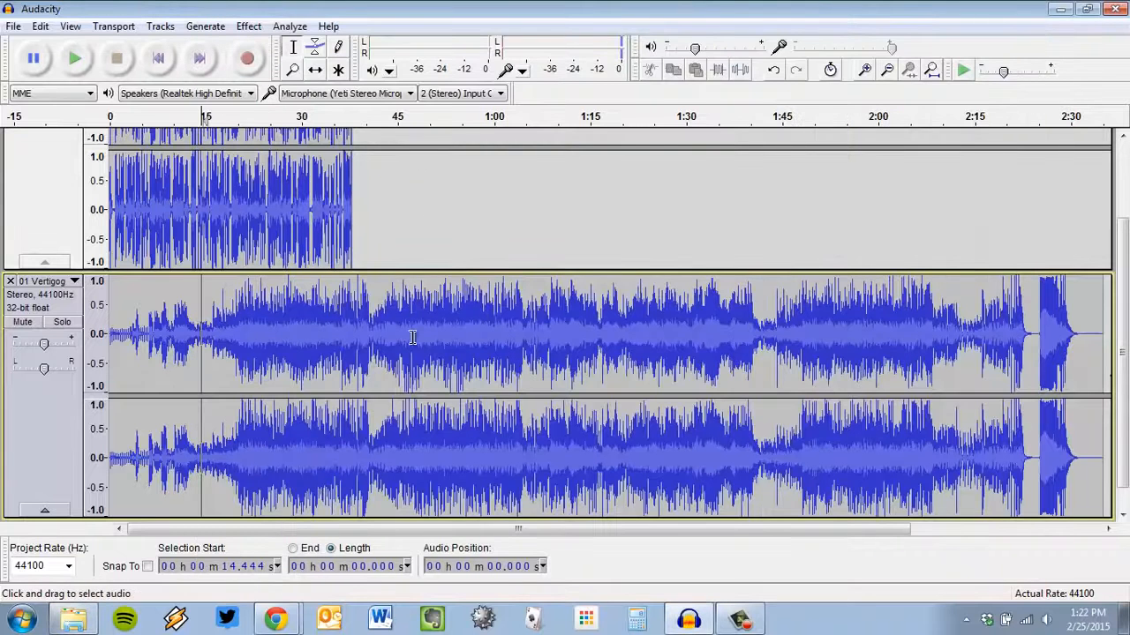
# Examine the narration and music tracks at several zoom levels, comparing their waveforms and where each one ends
pyautogui.scroll(2, 247, 442)
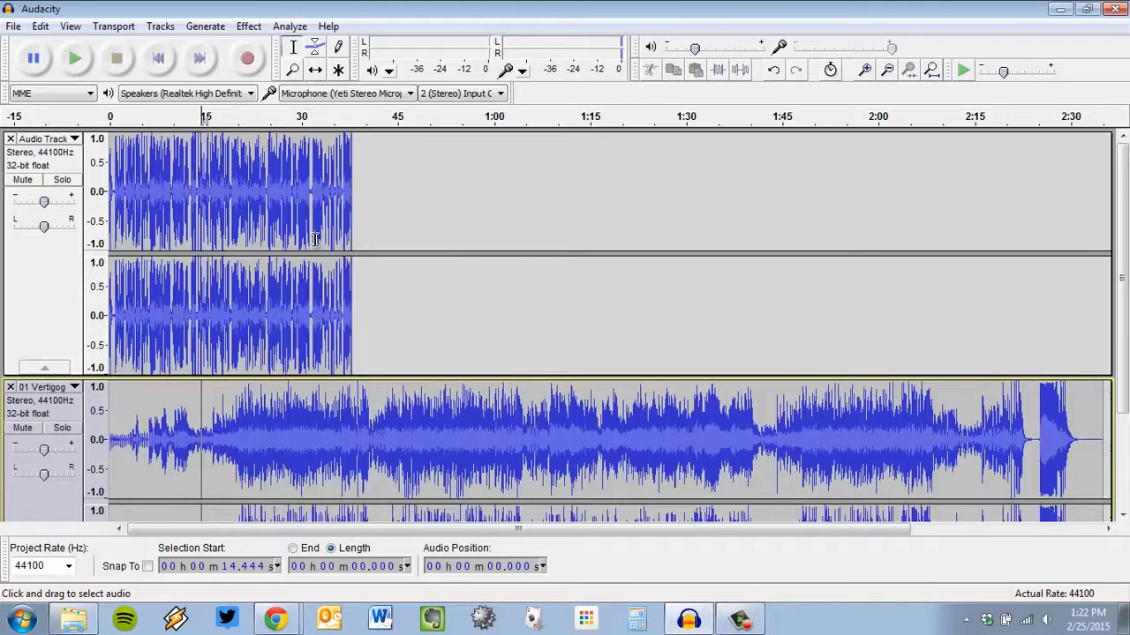
pyautogui.keyDown('ctrl'); pyautogui.scroll(4, 314, 238); pyautogui.keyUp('ctrl')
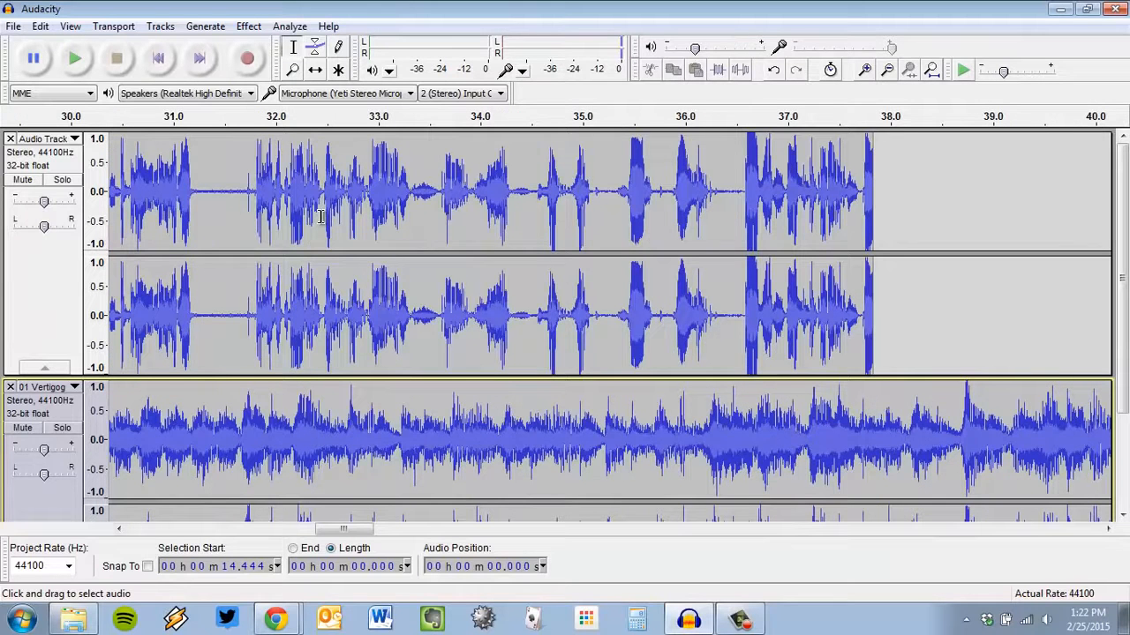
pyautogui.keyDown('ctrl'); pyautogui.scroll(-3, 338, 225); pyautogui.keyUp('ctrl')
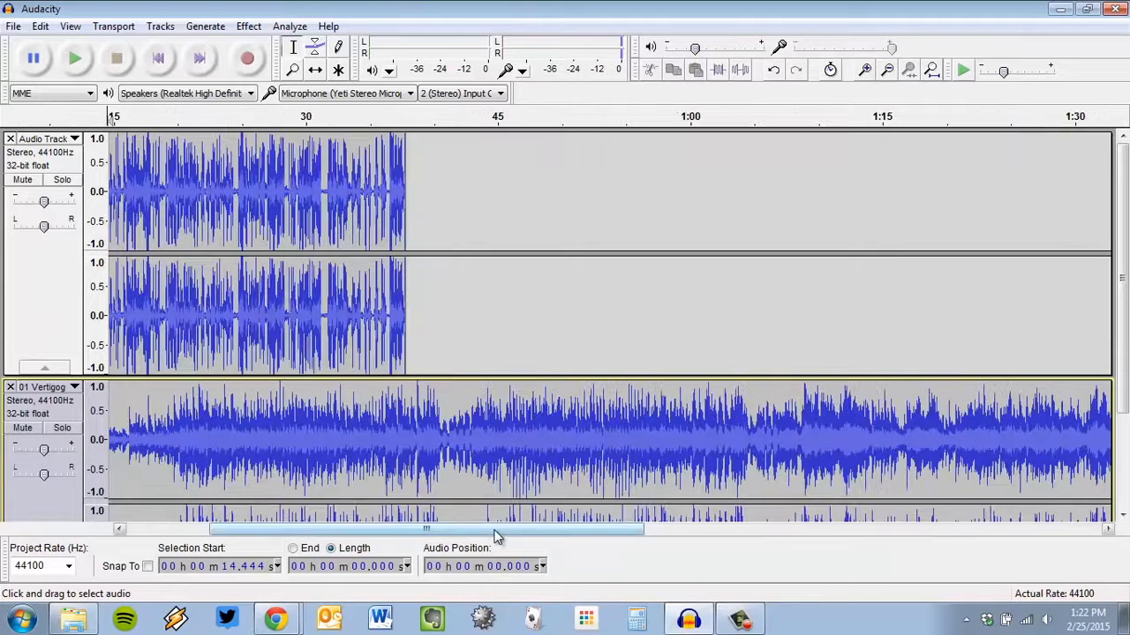
pyautogui.moveTo(424, 529); pyautogui.dragTo(355, 529)
pyautogui.scroll(-3, 547, 423)
pyautogui.scroll(3, 568, 356)
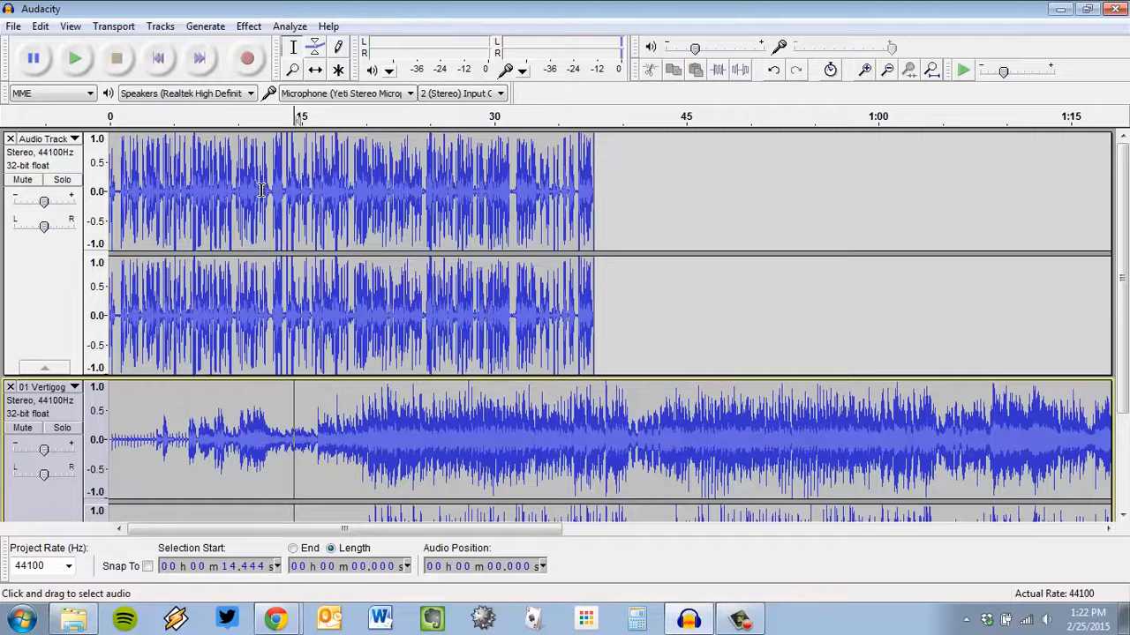
pyautogui.scroll(-3, 191, 261)
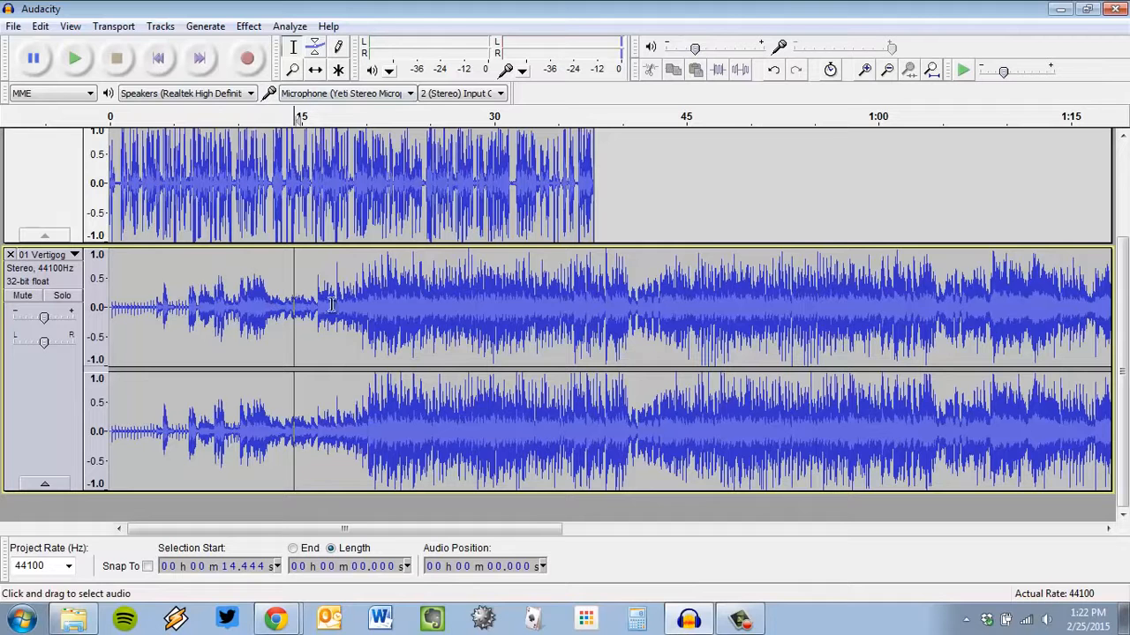
pyautogui.scroll(-2, 444, 300)
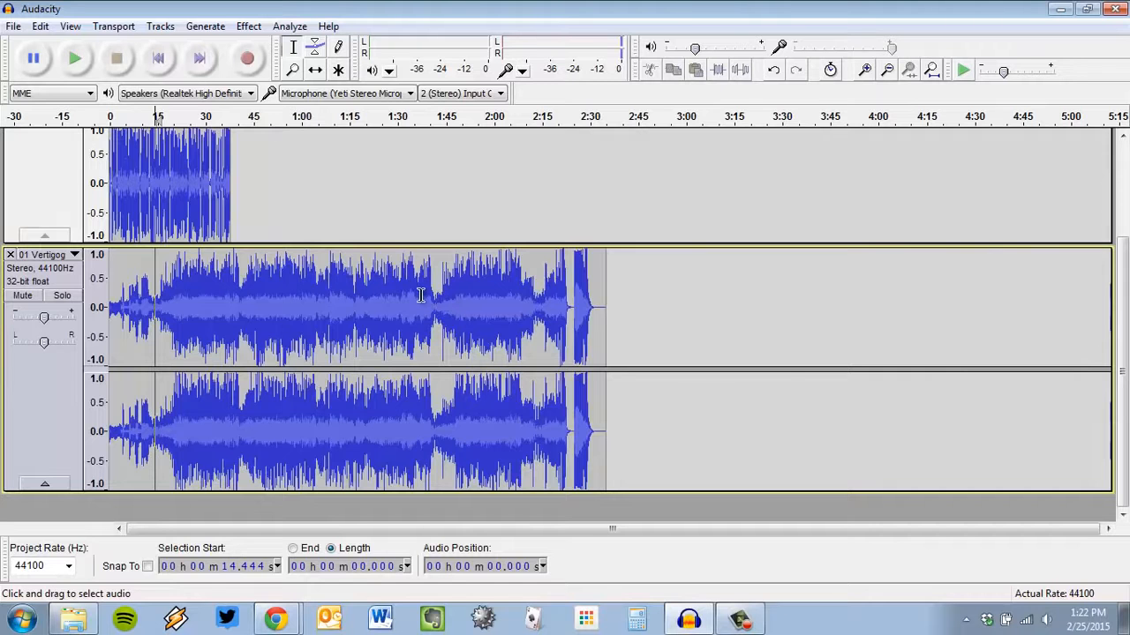
pyautogui.scroll(2, 420, 294)
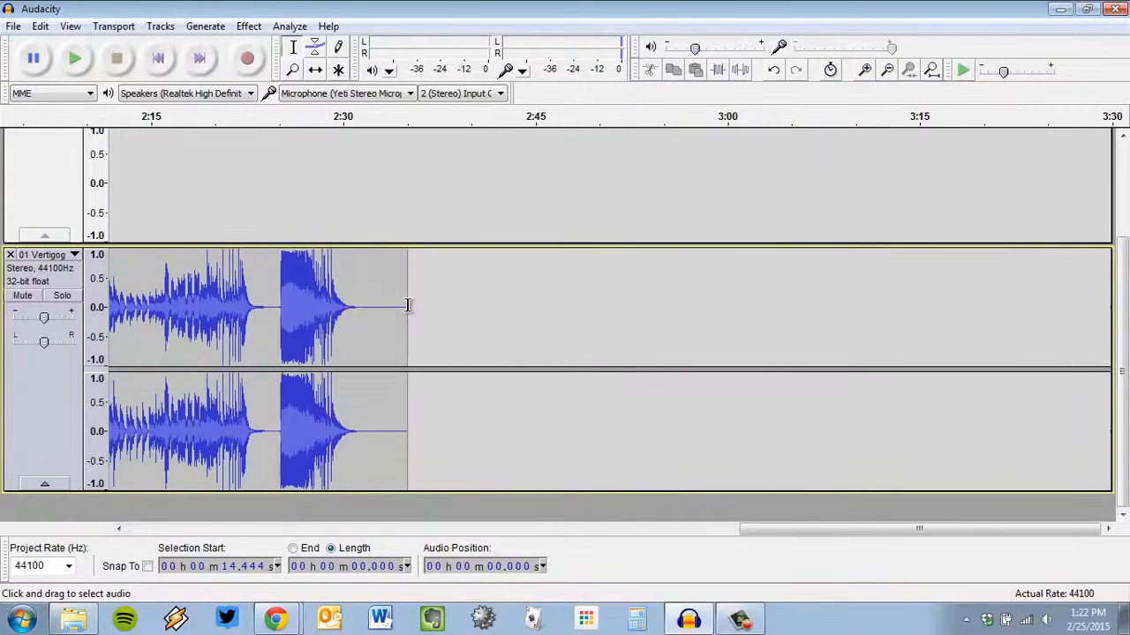
# Delete the part of the music track that extends past the narration's end, from about 37.8 s onward
pyautogui.moveTo(746, 529); pyautogui.dragTo(266, 531)
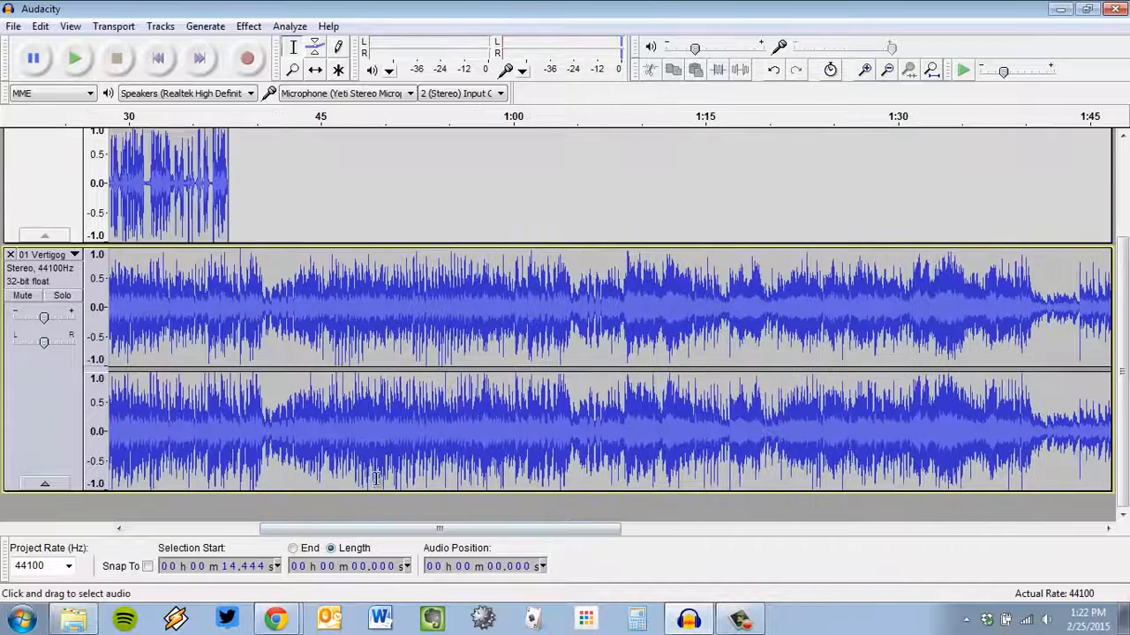
pyautogui.scroll(-2, 376, 478)
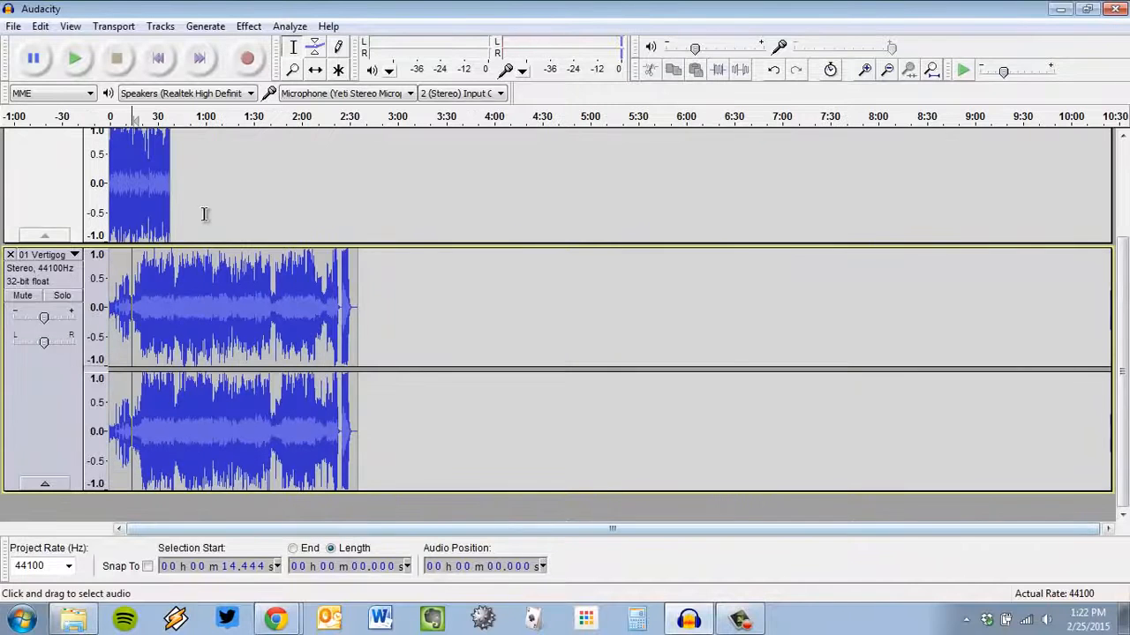
pyautogui.scroll(3, 145, 187)
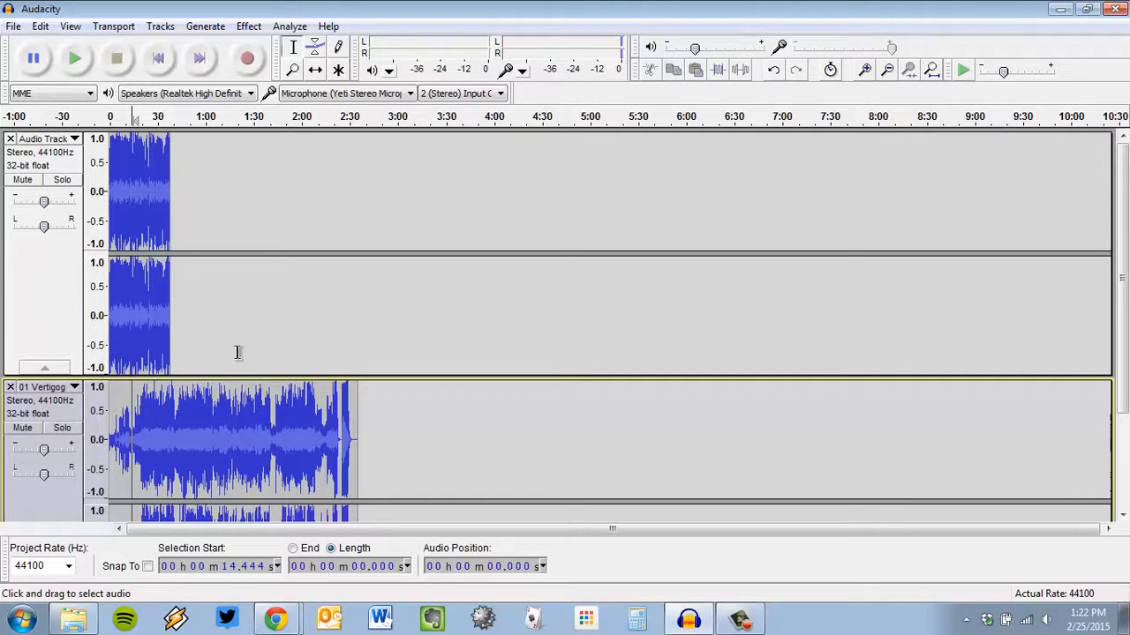
pyautogui.scroll(2, 239, 354)
pyautogui.moveTo(511, 531); pyautogui.dragTo(149, 531)
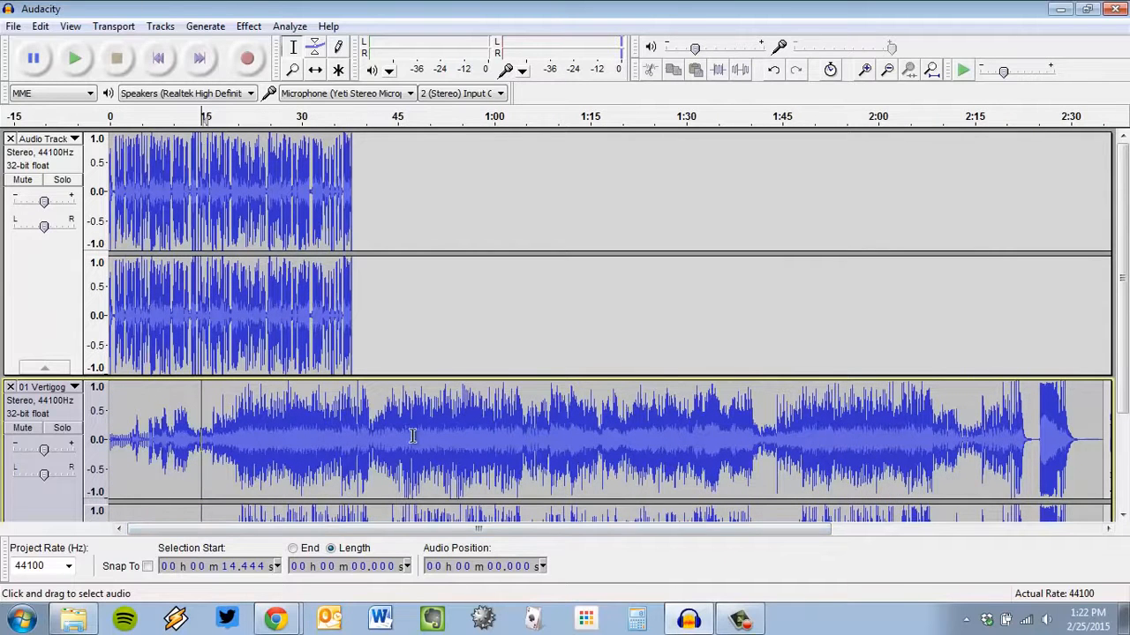
pyautogui.scroll(-3, 416, 436)
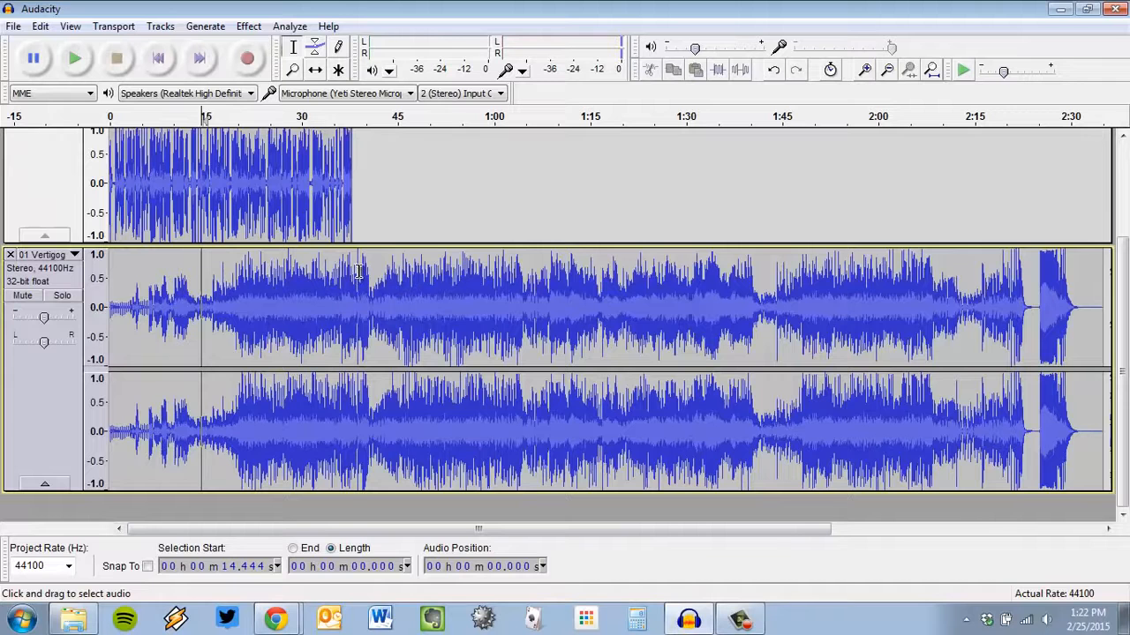
pyautogui.moveTo(353, 272); pyautogui.dragTo(1075, 291)
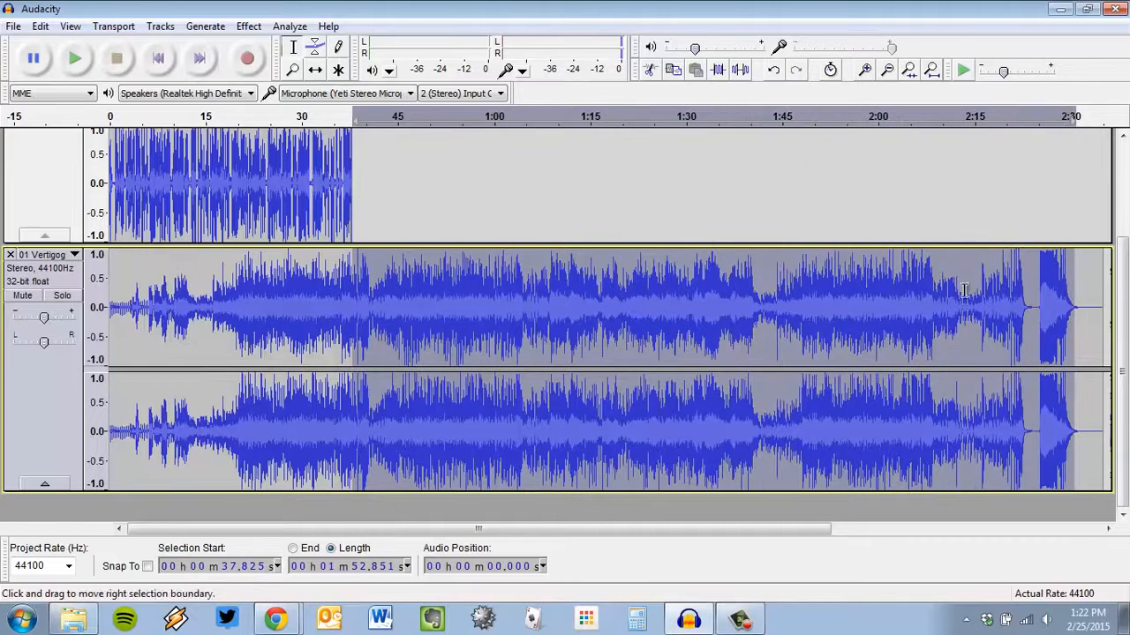
pyautogui.click(867, 296)
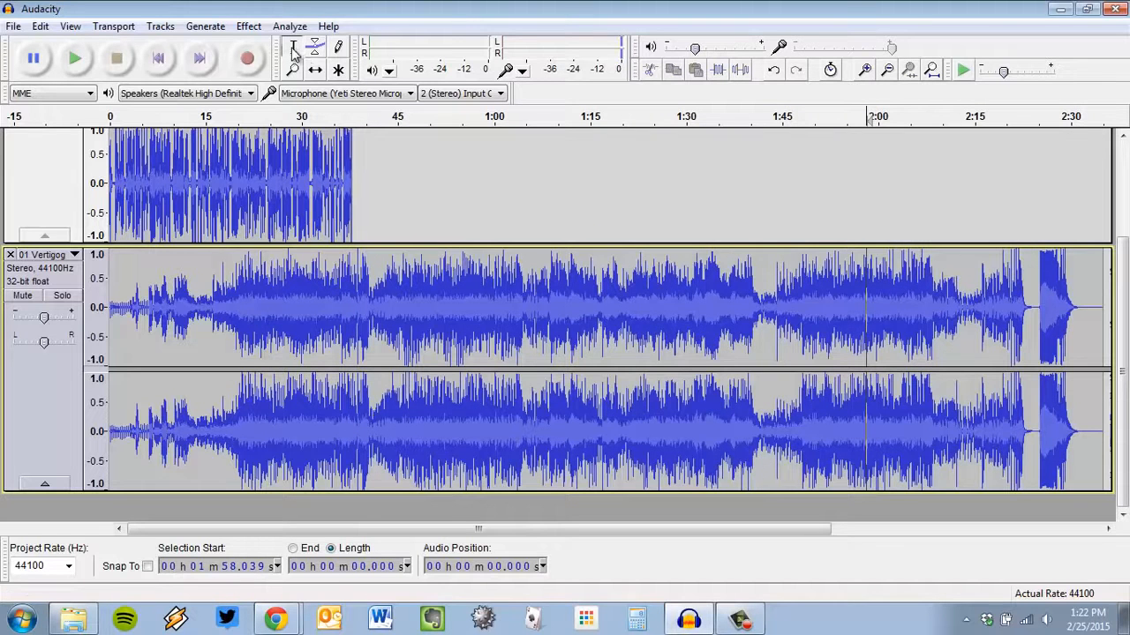
pyautogui.click(352, 286)
pyautogui.moveTo(484, 289); pyautogui.dragTo(1121, 320)
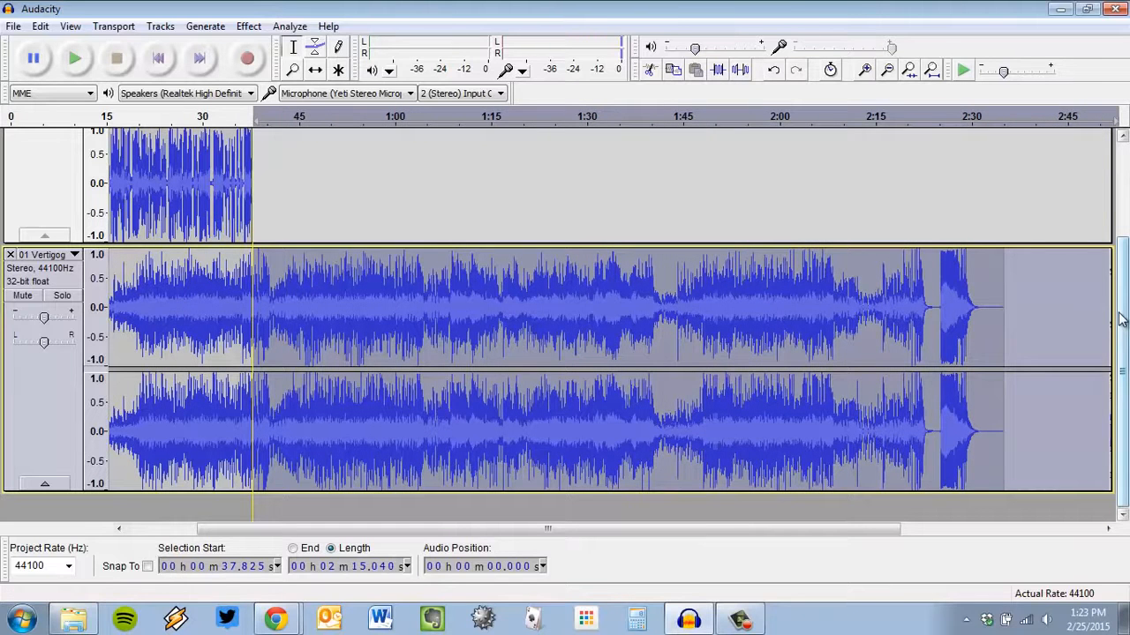
pyautogui.press('Delete')
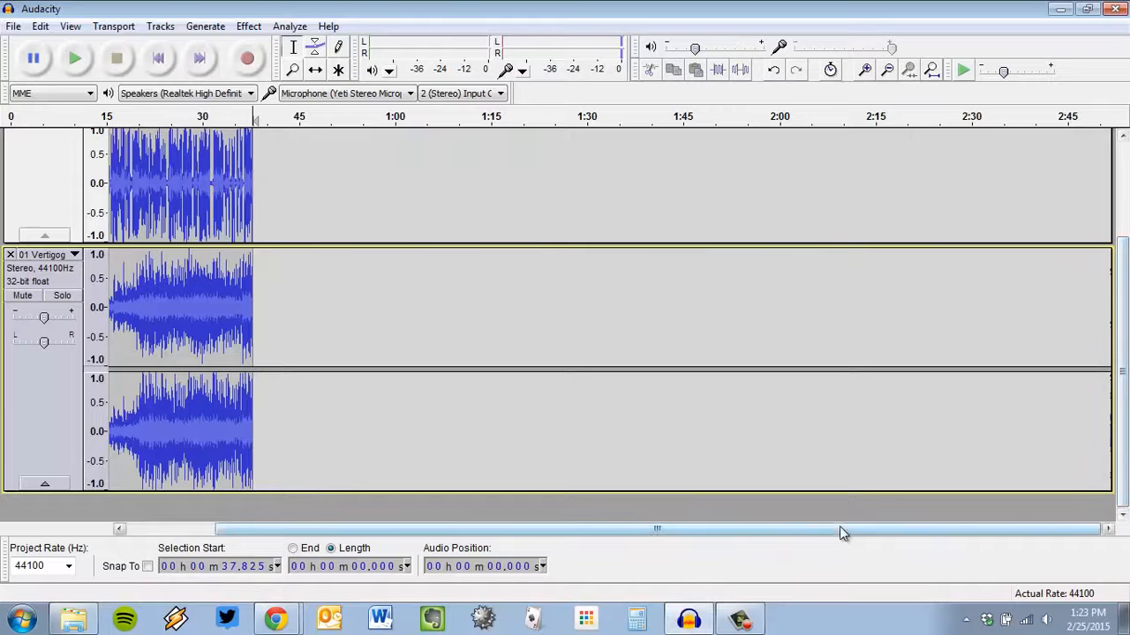
# Delete about 3.08 s of the narration track, starting near 15.7 s
pyautogui.moveTo(845, 530); pyautogui.dragTo(586, 510)
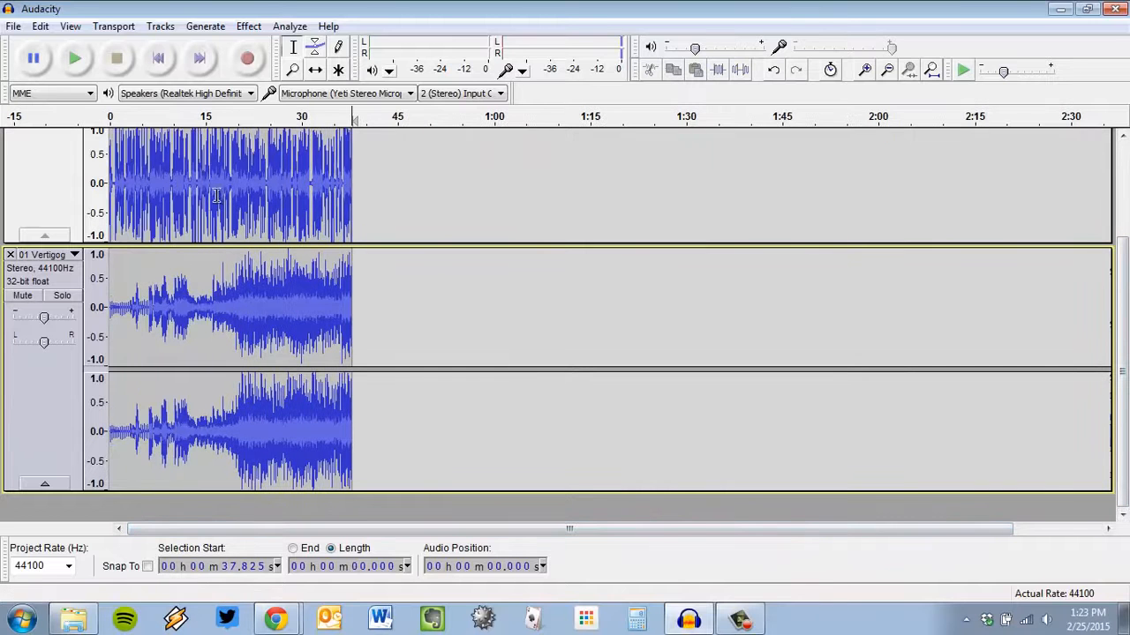
pyautogui.hotkey('ctrl', '1')
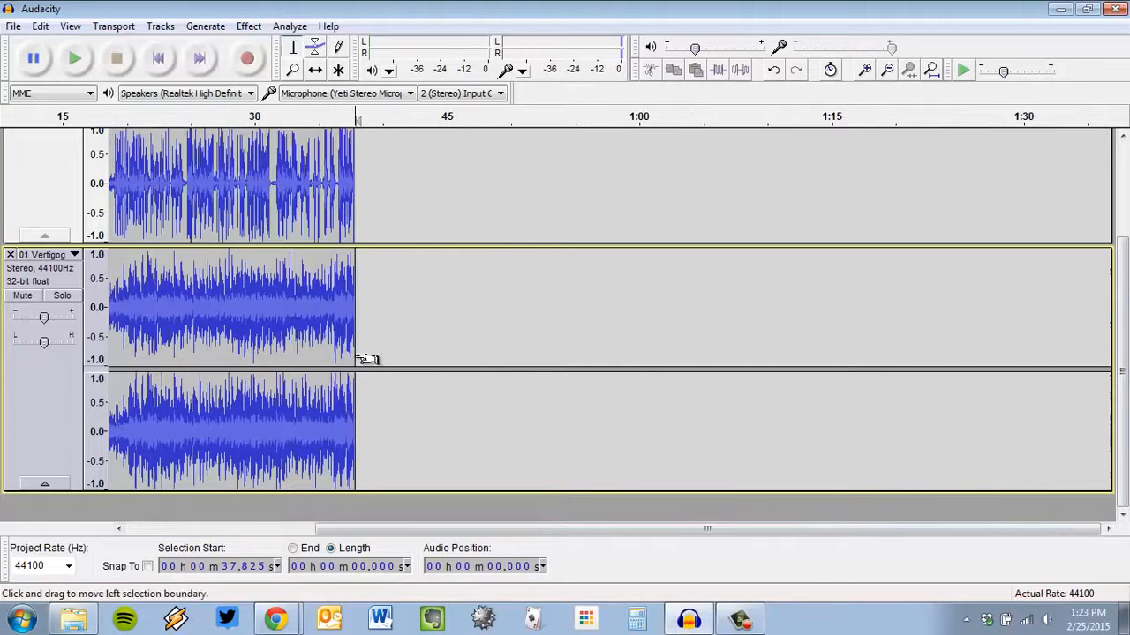
pyautogui.moveTo(668, 529); pyautogui.dragTo(303, 531)
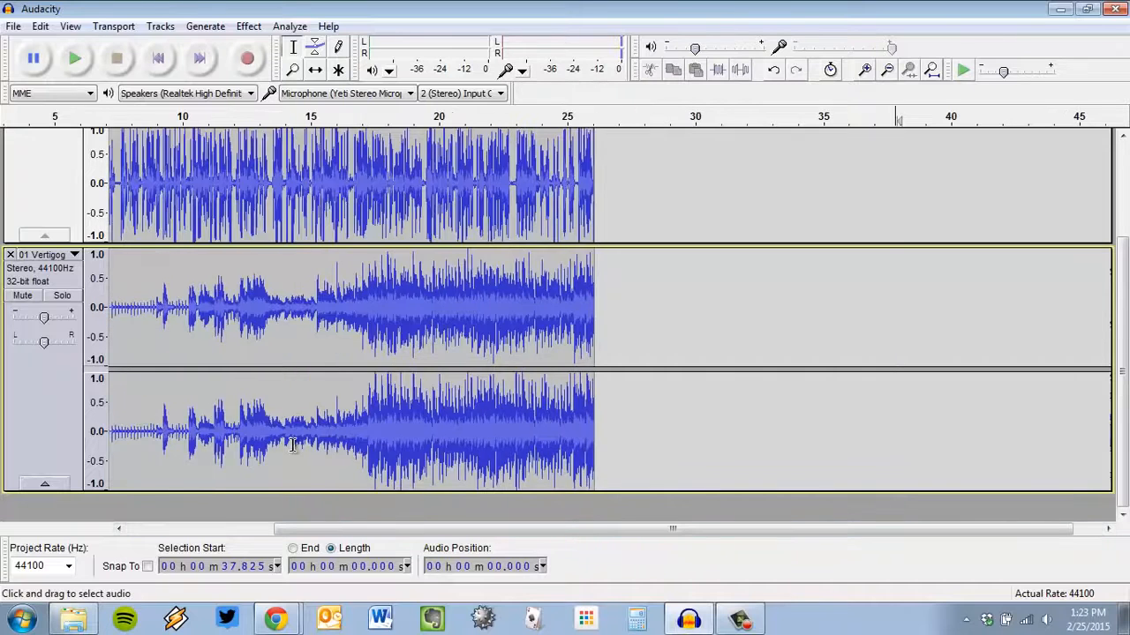
pyautogui.scroll(1, 299, 434)
pyautogui.scroll(1, 310, 392)
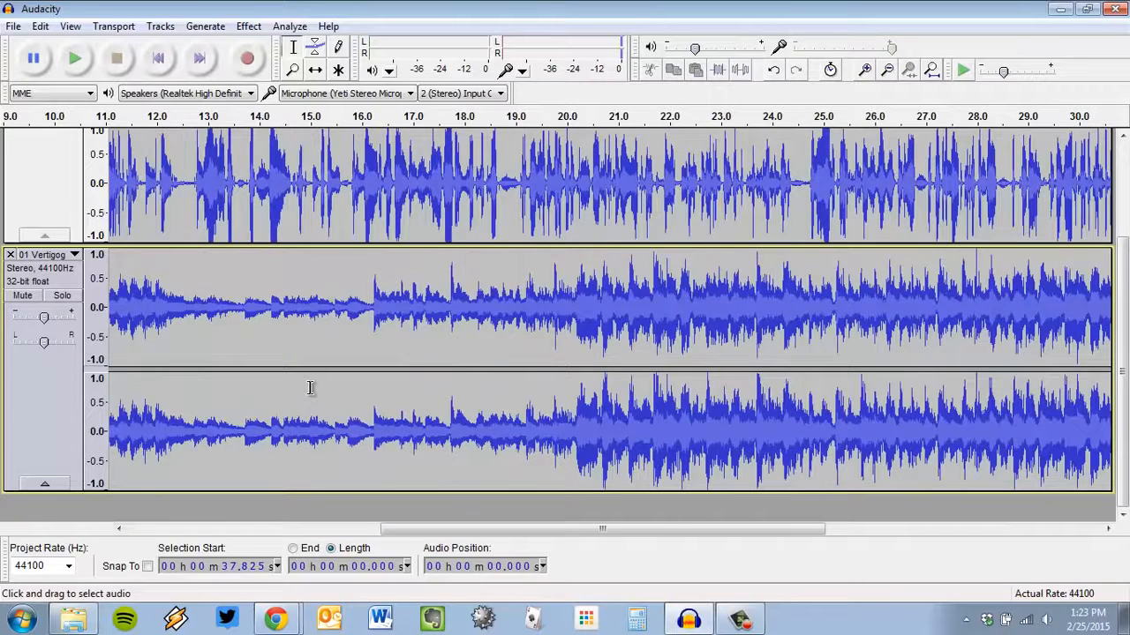
pyautogui.scroll(3, 540, 415)
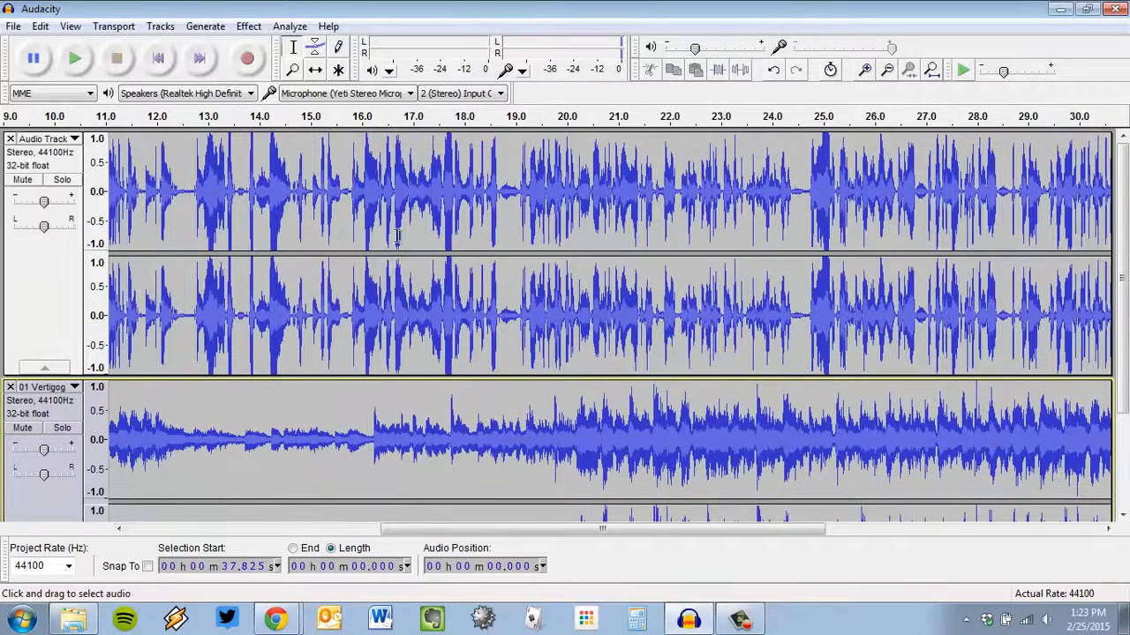
pyautogui.scroll(-1, 490, 256)
pyautogui.scroll(2, 530, 274)
pyautogui.click(581, 221)
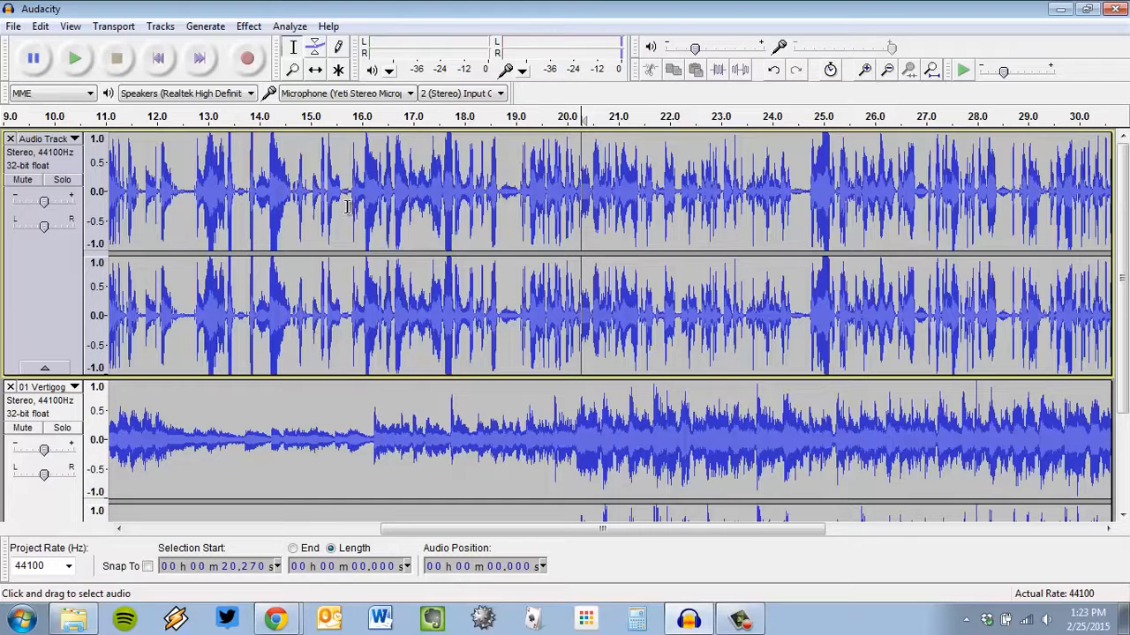
pyautogui.moveTo(350, 206); pyautogui.dragTo(503, 200)
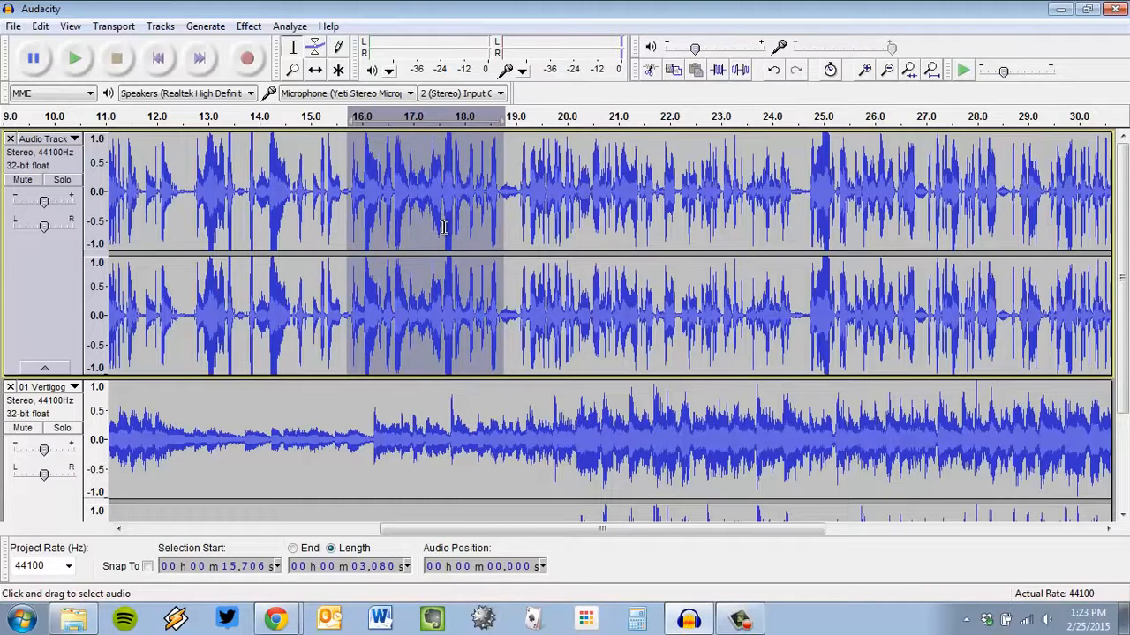
pyautogui.press('Delete')
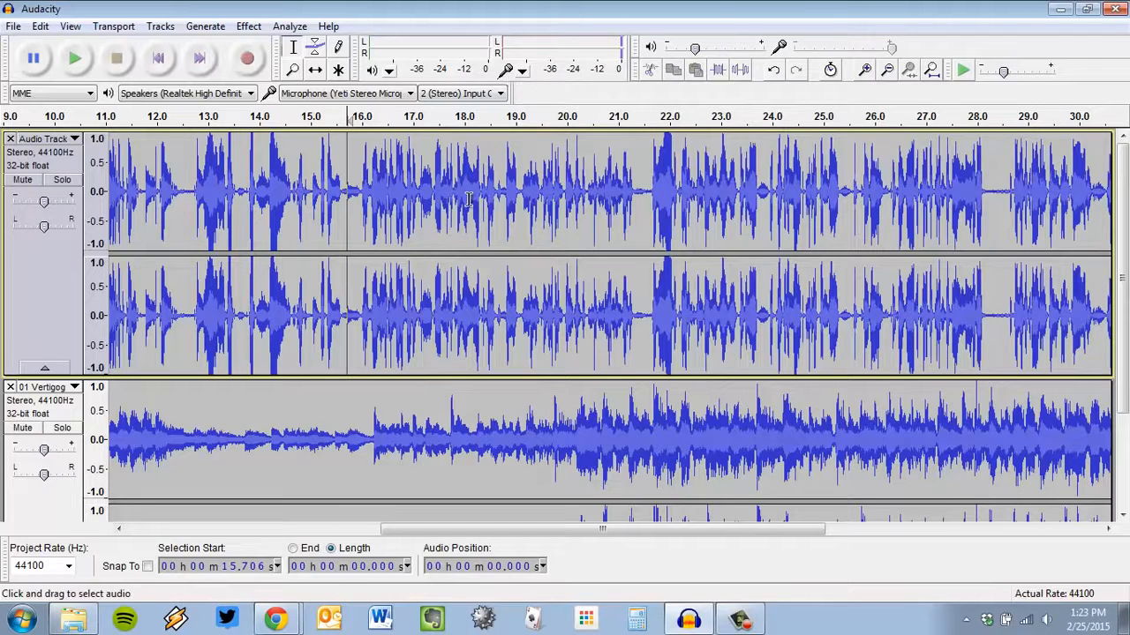
# Split the narration track into two clips at about 20.3 s and inspect the split closely
pyautogui.scroll(-3, 469, 198)
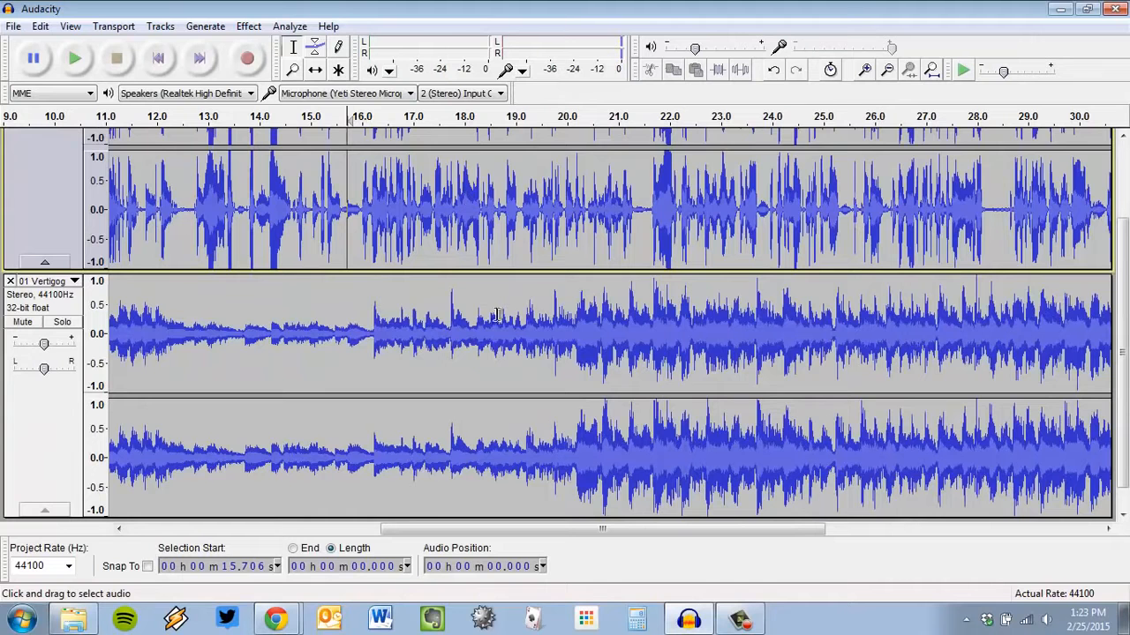
pyautogui.click(581, 338)
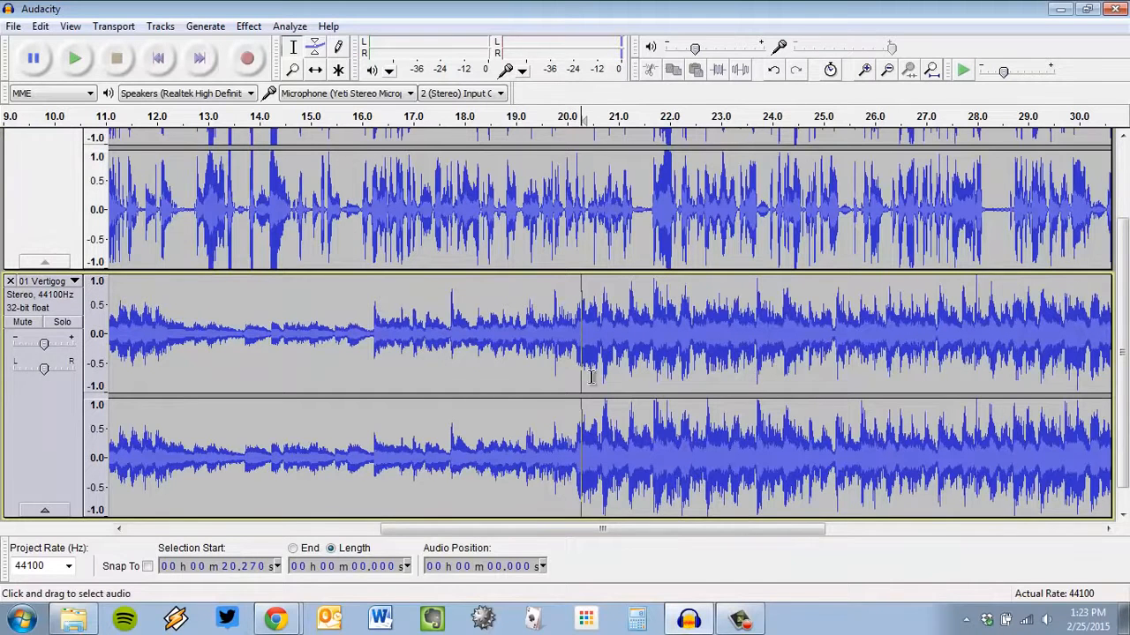
pyautogui.scroll(3, 590, 377)
pyautogui.scroll(-1, 593, 374)
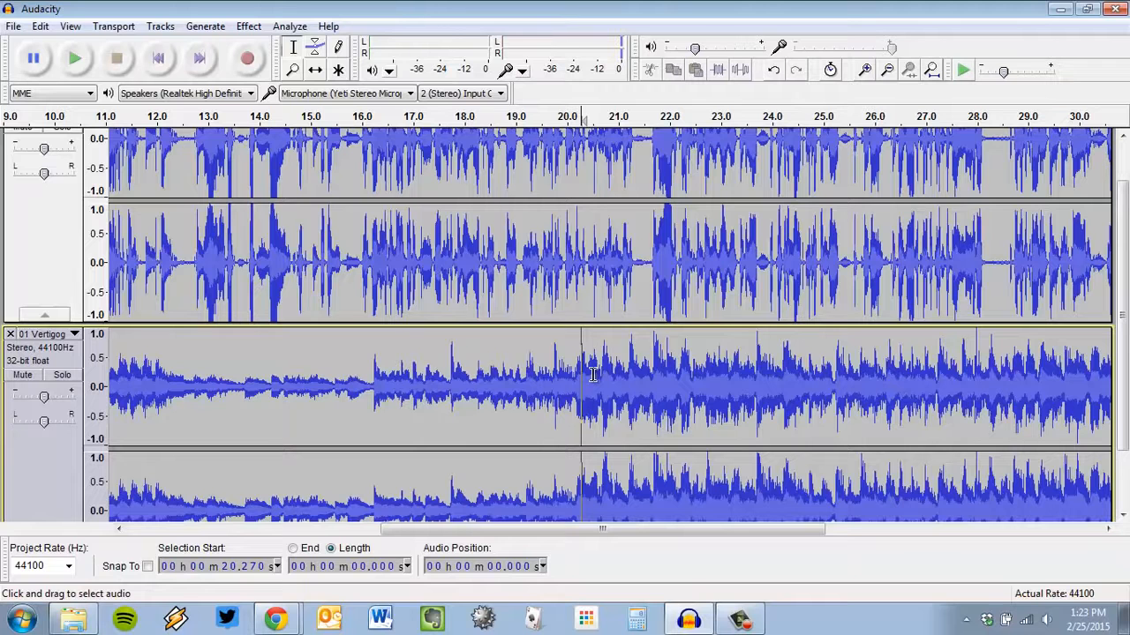
pyautogui.scroll(1, 593, 374)
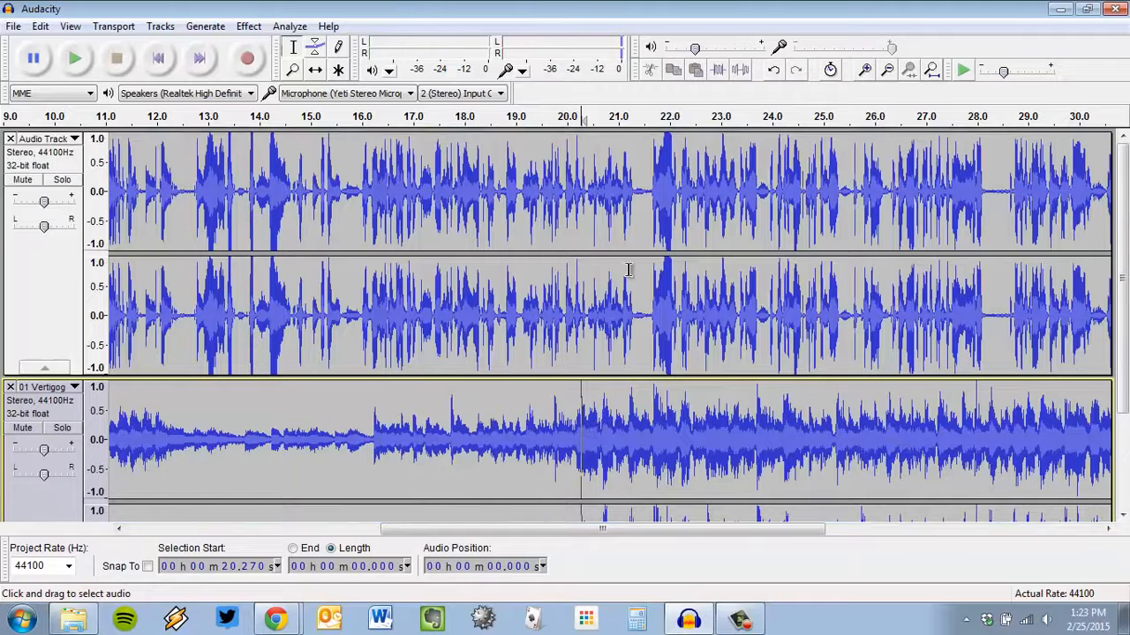
pyautogui.click(579, 168)
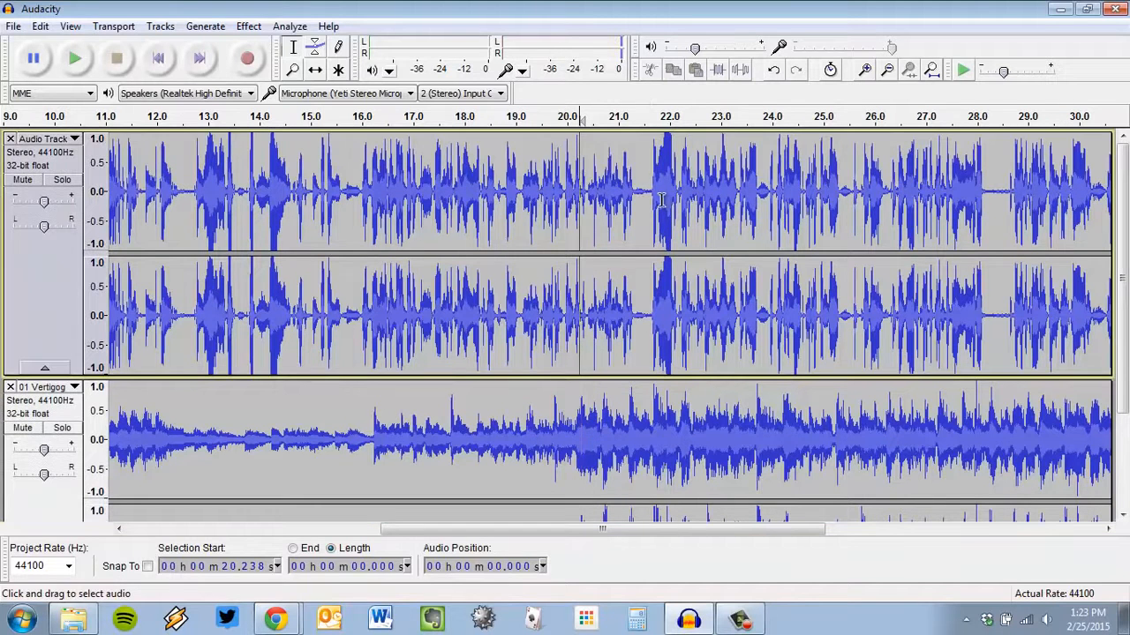
pyautogui.click(584, 198)
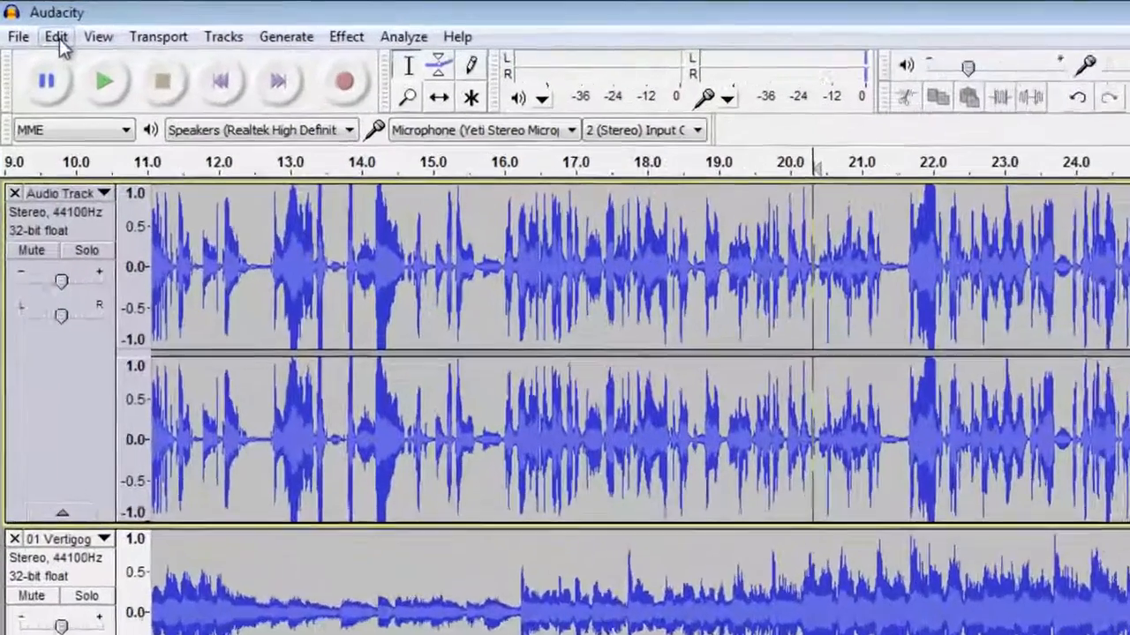
pyautogui.click(42, 28)
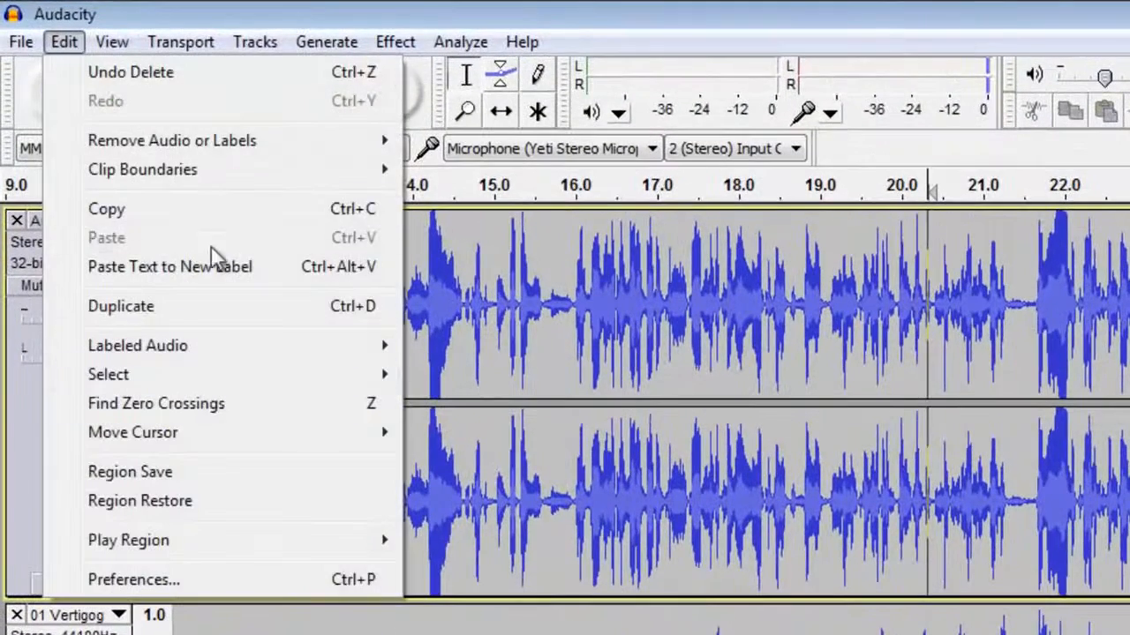
pyautogui.moveTo(218, 178)
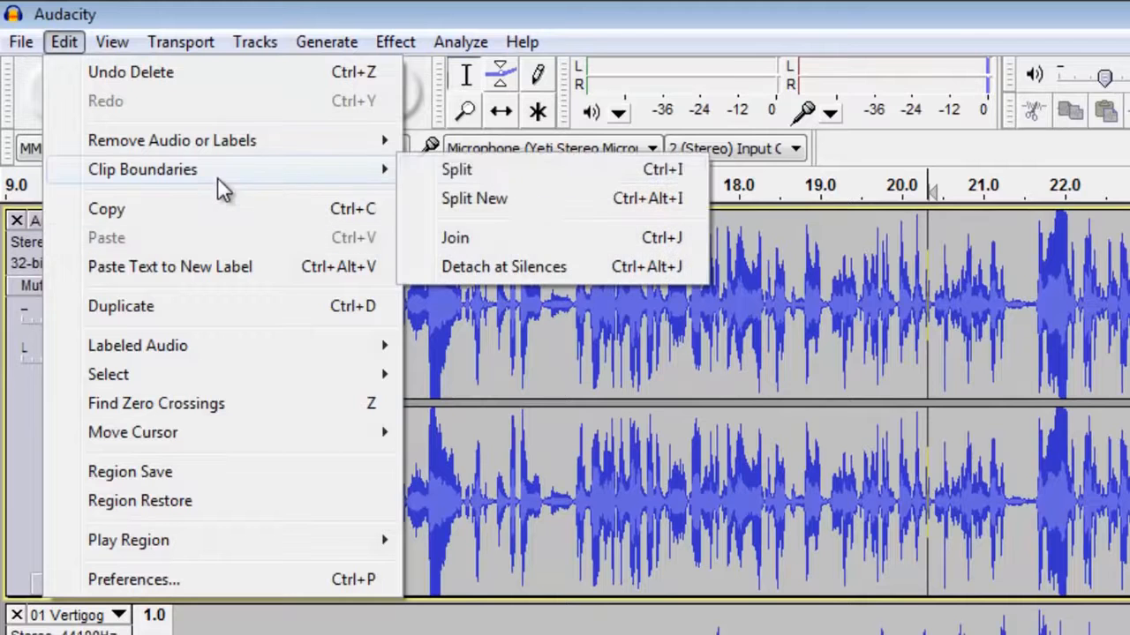
pyautogui.click(587, 168)
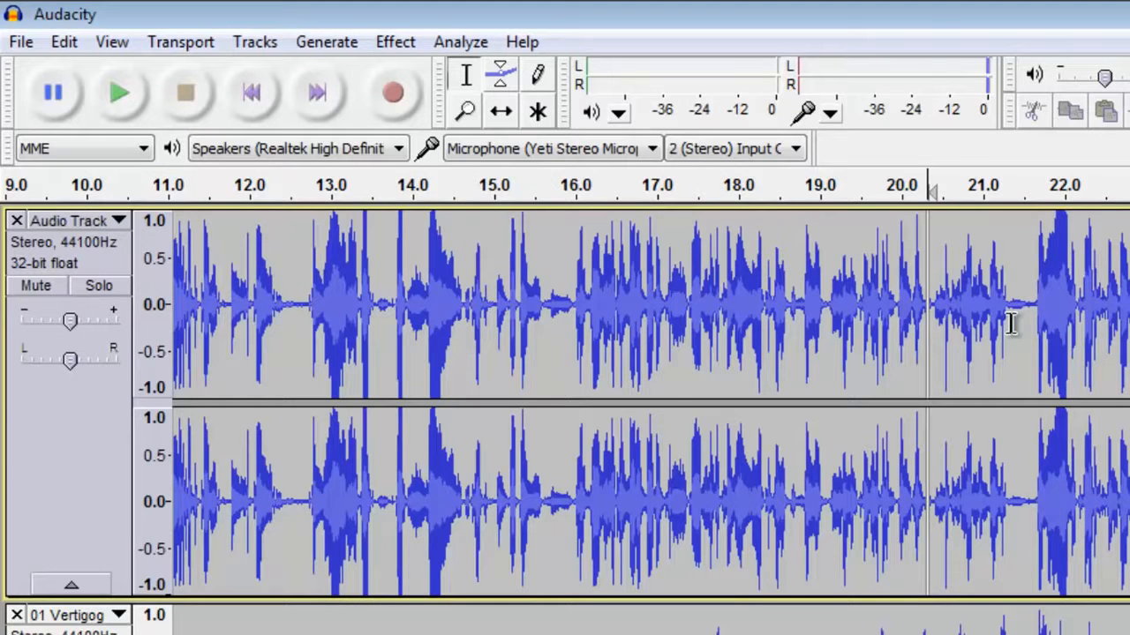
pyautogui.scroll(2, 1011, 323)
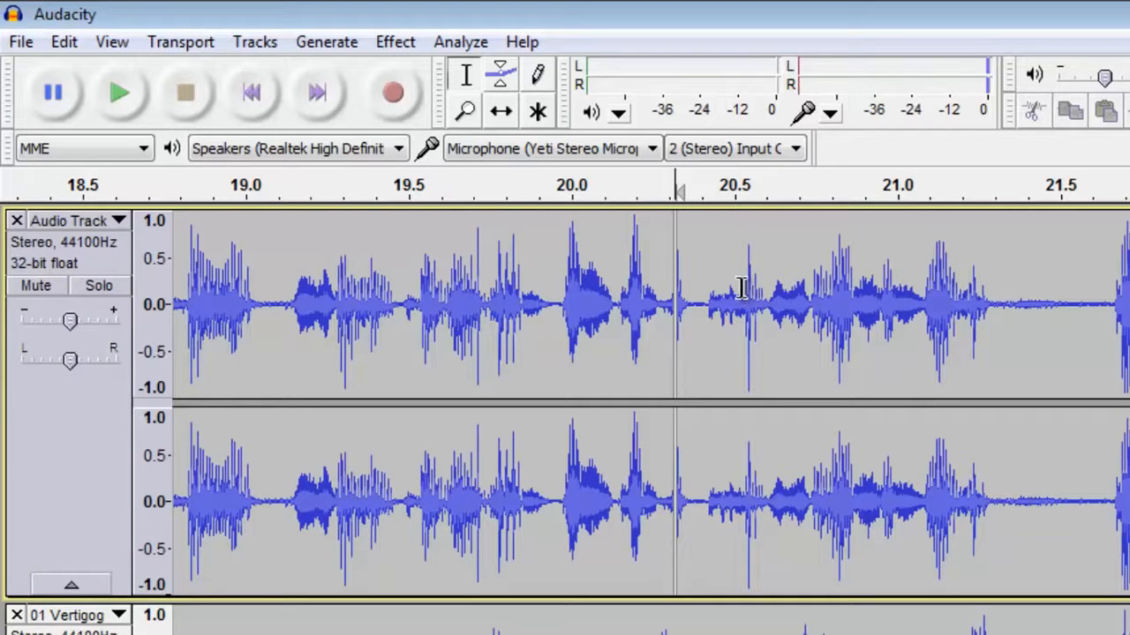
# Slide the music track about 8 s later along the timeline with the Time Shift tool
pyautogui.click(501, 113)
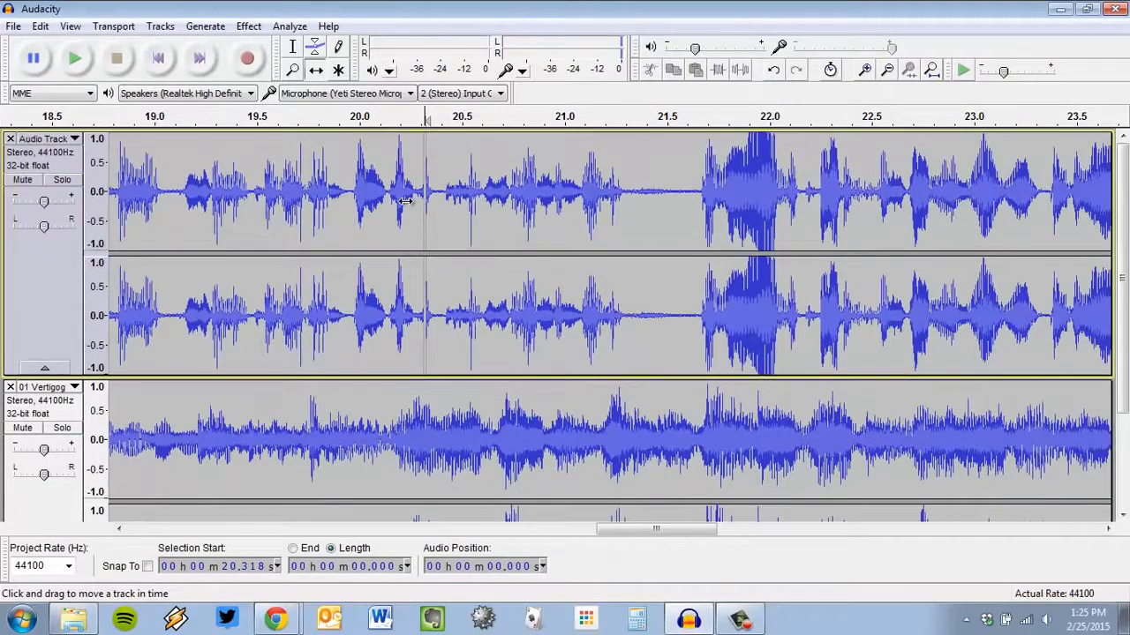
pyautogui.scroll(-3, 405, 201)
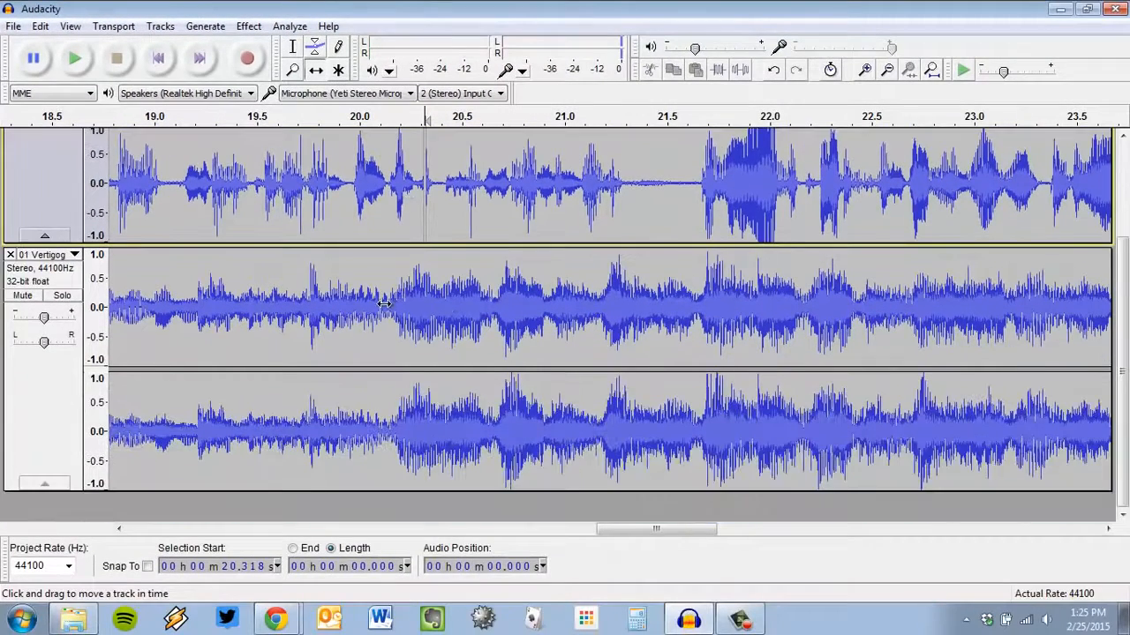
pyautogui.moveTo(451, 320); pyautogui.dragTo(596, 307)
pyautogui.scroll(-2, 523, 307)
pyautogui.click(292, 49)
pyautogui.moveTo(362, 335); pyautogui.dragTo(827, 337)
pyautogui.click(498, 331)
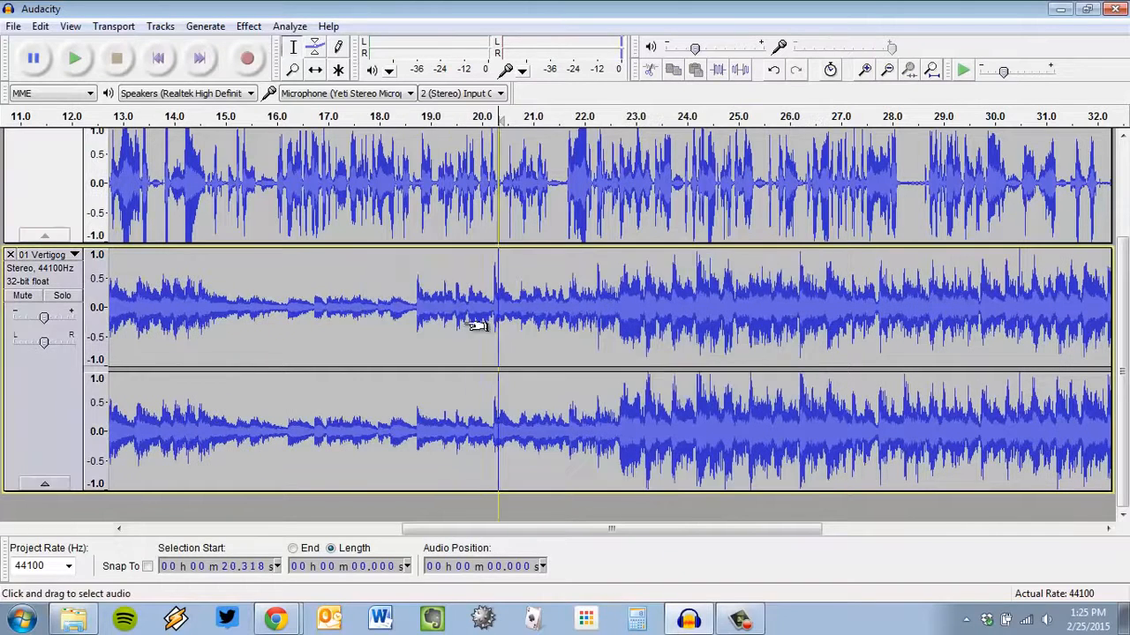
pyautogui.click(315, 69)
pyautogui.moveTo(389, 321); pyautogui.dragTo(645, 296)
# Move the two narration clips on the timeline, leaving a gap between them from about 20.6 s to 23.3 s
pyautogui.scroll(3, 624, 152)
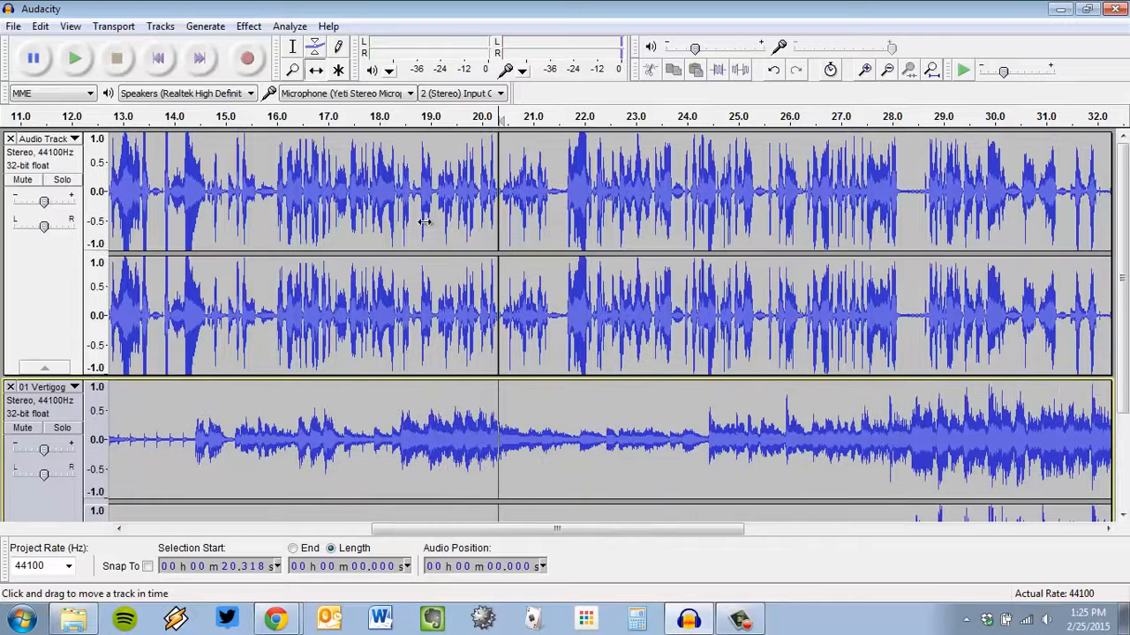
pyautogui.moveTo(585, 198); pyautogui.dragTo(764, 207)
pyautogui.moveTo(684, 213); pyautogui.dragTo(739, 213)
pyautogui.moveTo(439, 181); pyautogui.dragTo(415, 208)
pyautogui.scroll(-2, 585, 308)
pyautogui.scroll(2, 449, 215)
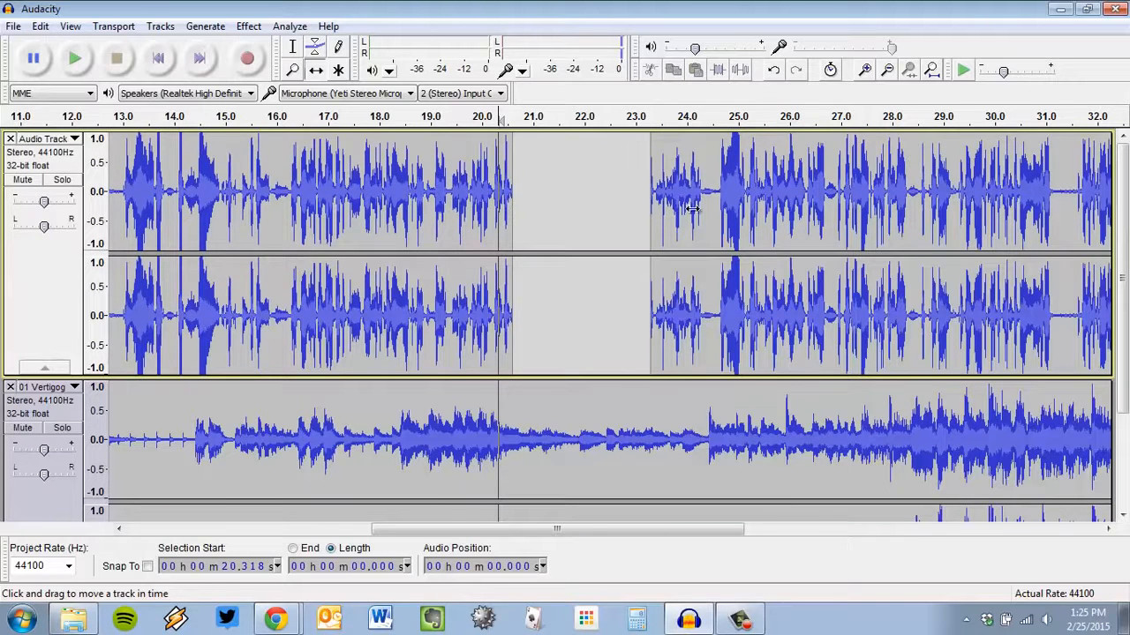
# Slide the music track about 2.5 s further along the timeline against the separated narration clips
pyautogui.moveTo(433, 461); pyautogui.dragTo(560, 418)
pyautogui.scroll(-2, 552, 414)
pyautogui.scroll(2, 543, 408)
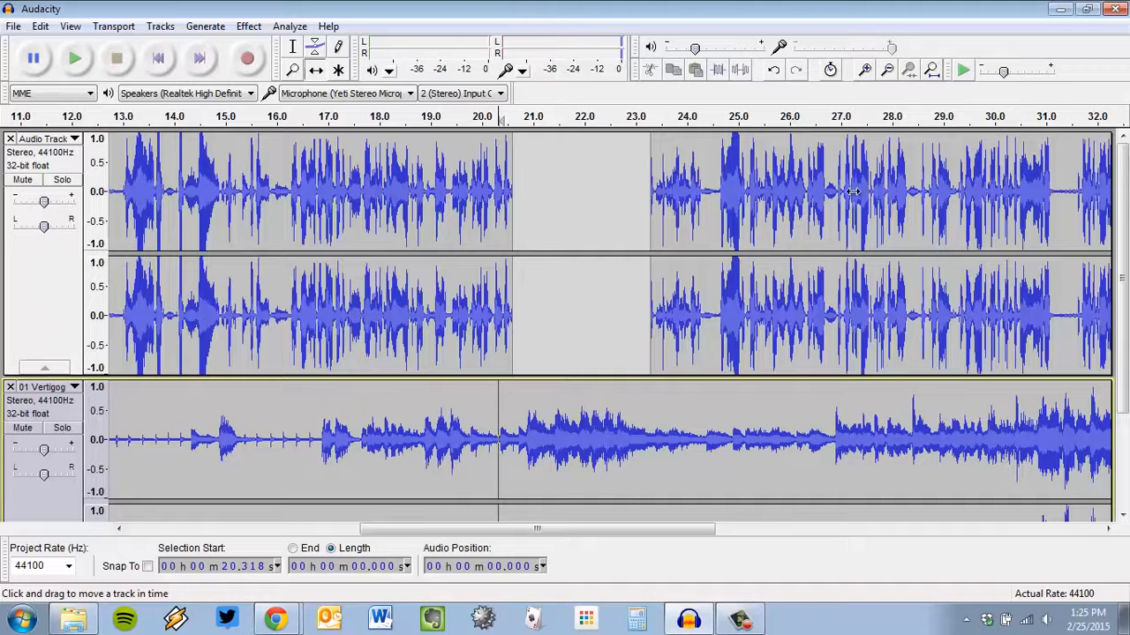
pyautogui.scroll(-3, 823, 222)
pyautogui.scroll(3, 764, 315)
pyautogui.click(41, 25)
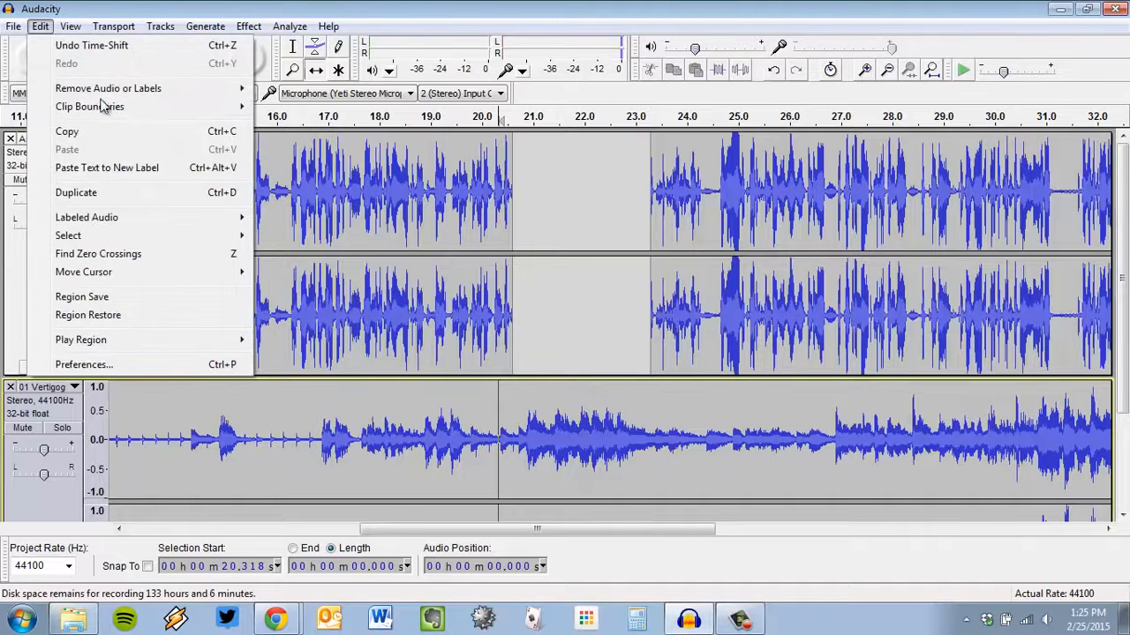
pyautogui.click(320, 119)
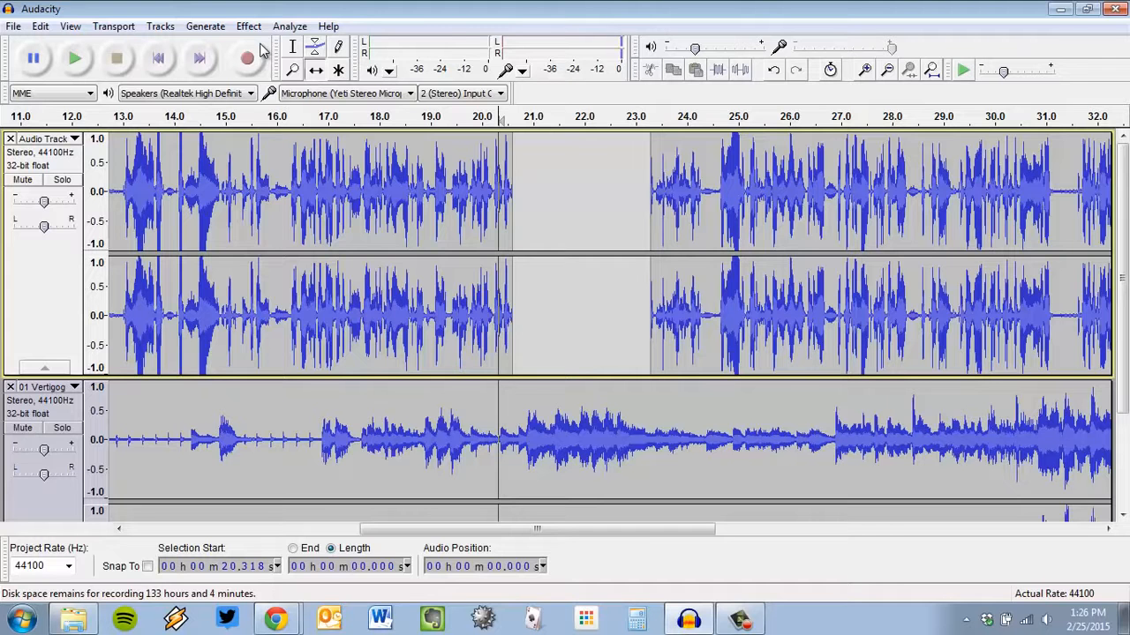
# Add an envelope point on the music track at about 20.5 s and lower the music before about 20 s to roughly half amplitude
pyautogui.moveTo(657, 530); pyautogui.dragTo(783, 512)
pyautogui.scroll(-2, 856, 431)
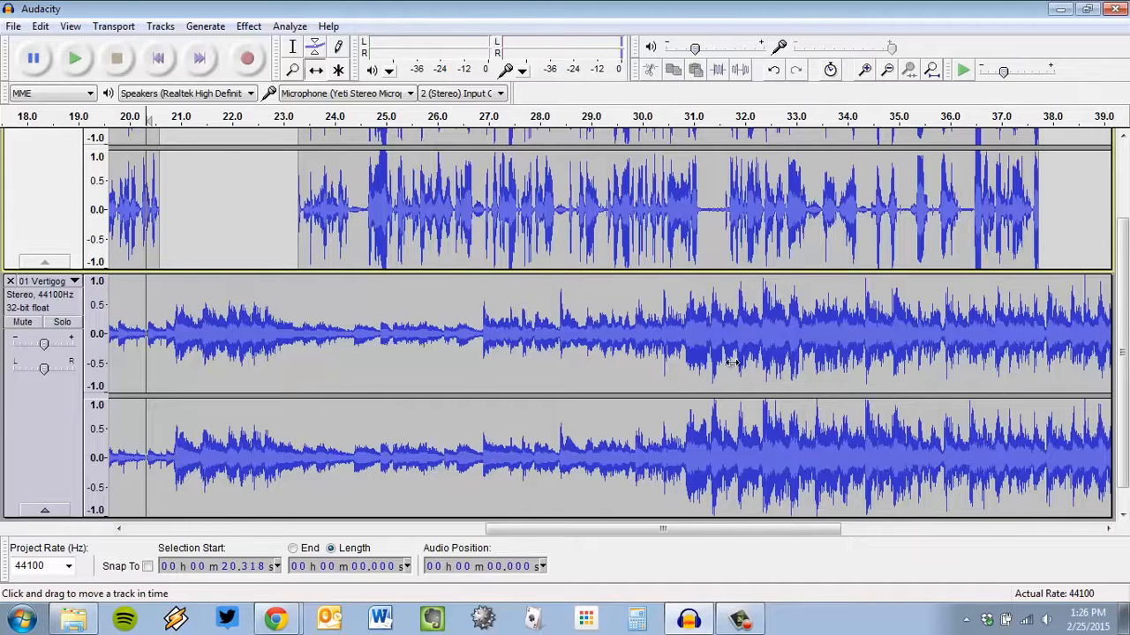
pyautogui.scroll(2, 736, 265)
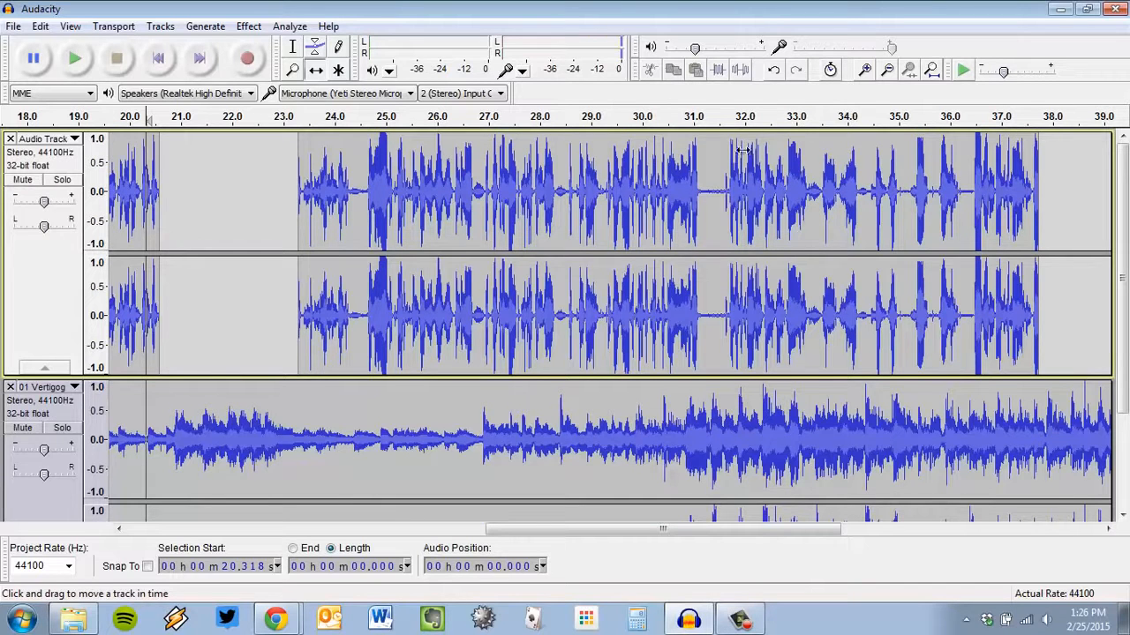
pyautogui.scroll(-2, 763, 278)
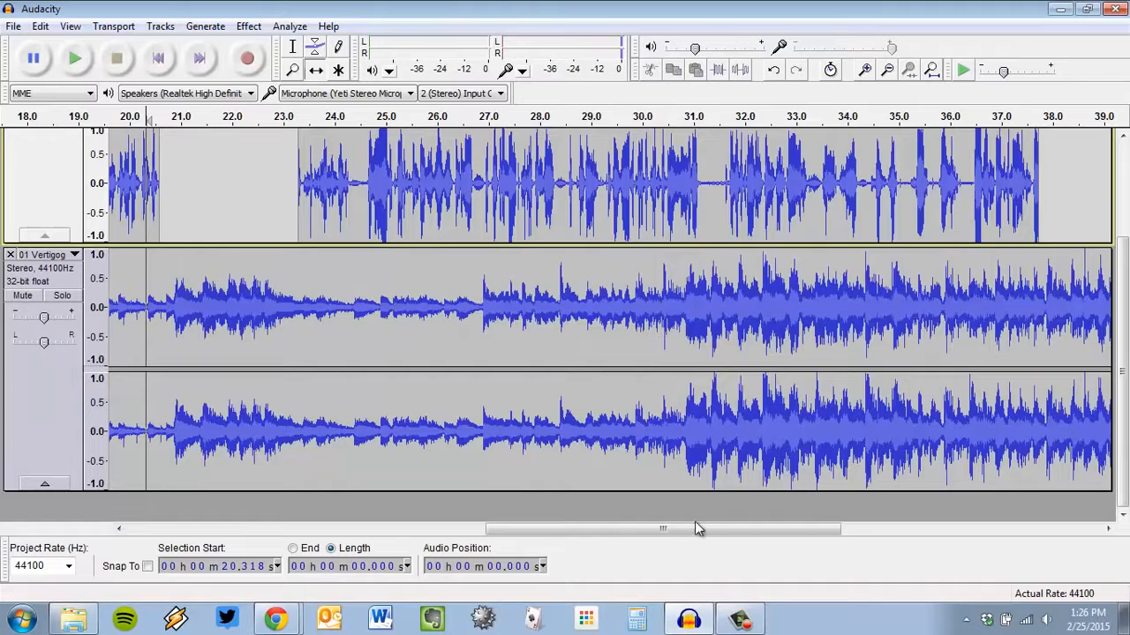
pyautogui.moveTo(697, 524); pyautogui.dragTo(545, 545)
pyautogui.scroll(2, 376, 407)
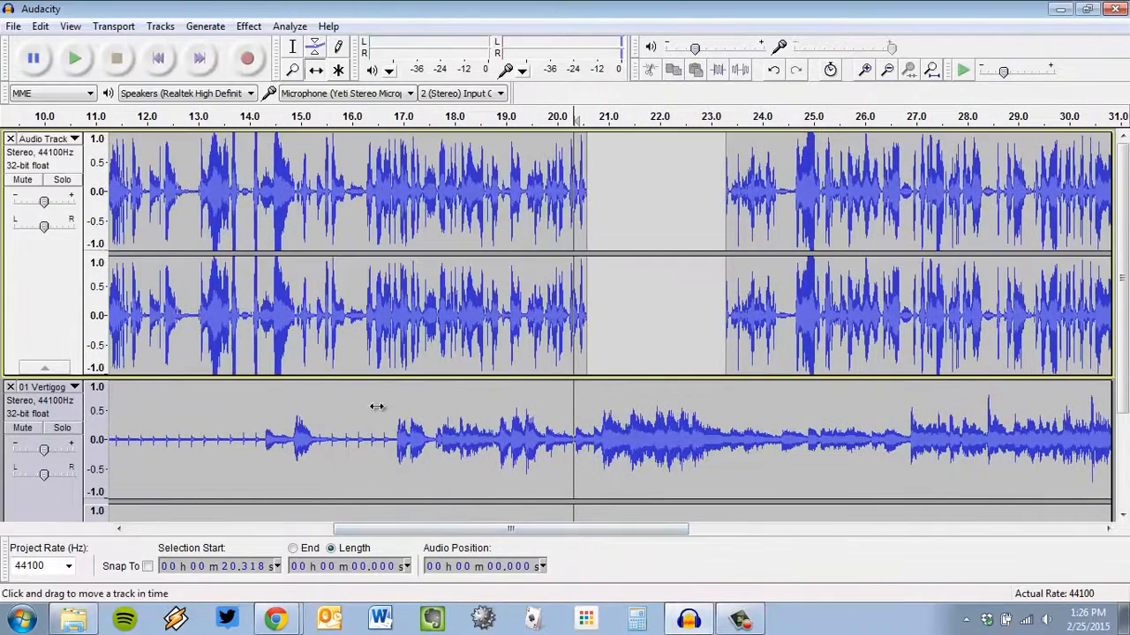
pyautogui.click(316, 53)
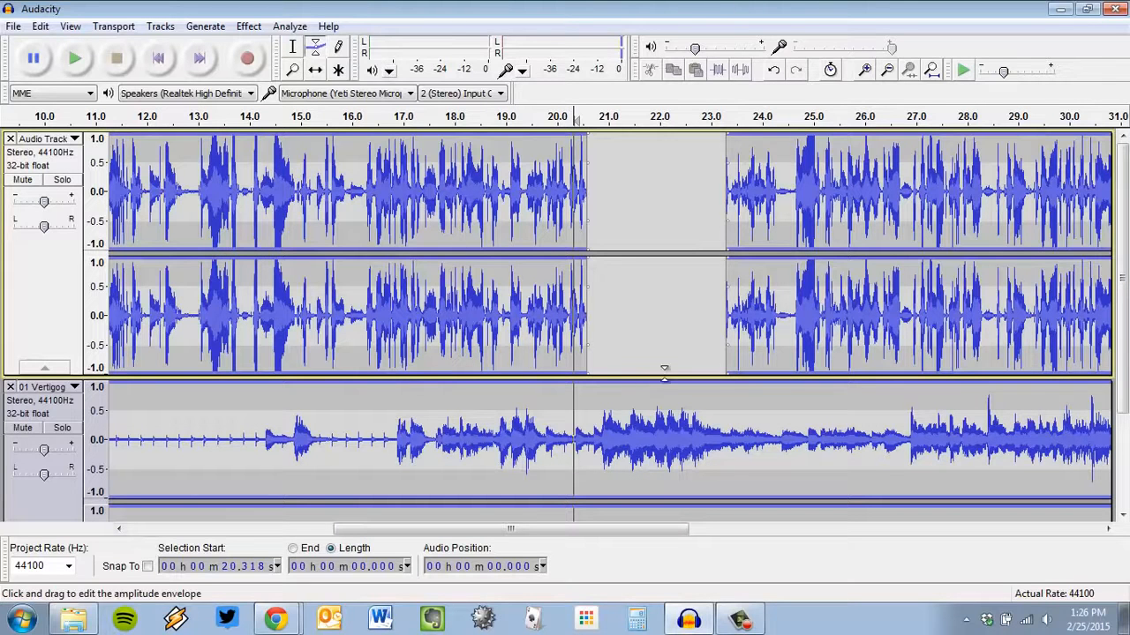
pyautogui.scroll(-4, 918, 370)
pyautogui.scroll(4, 936, 360)
pyautogui.scroll(-4, 935, 358)
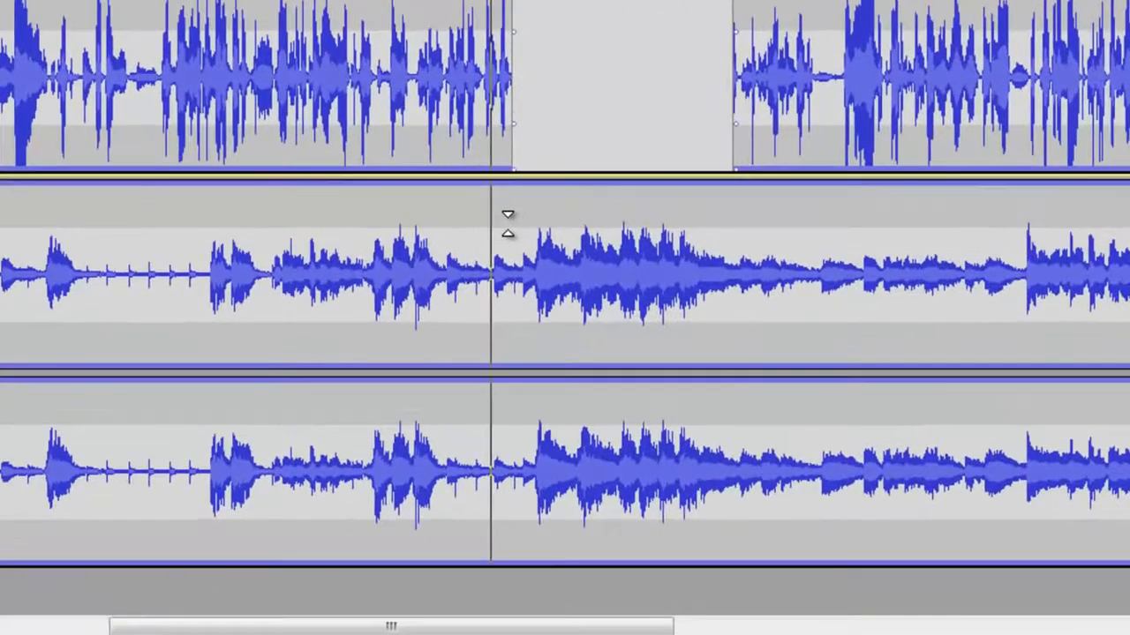
pyautogui.click(585, 276)
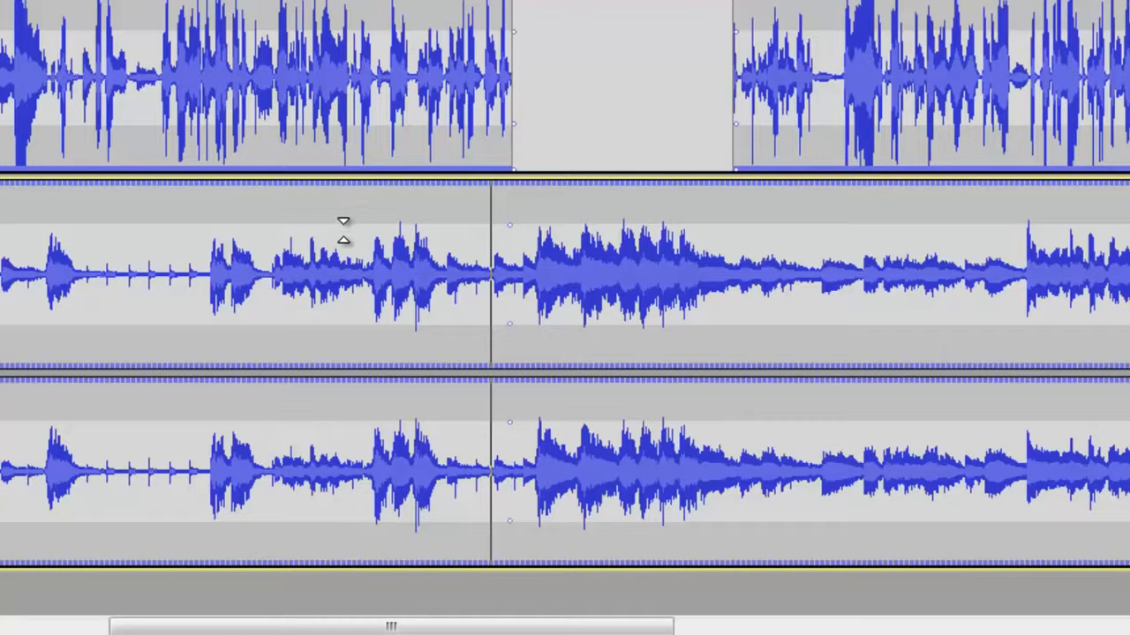
pyautogui.moveTo(357, 221); pyautogui.dragTo(461, 270)
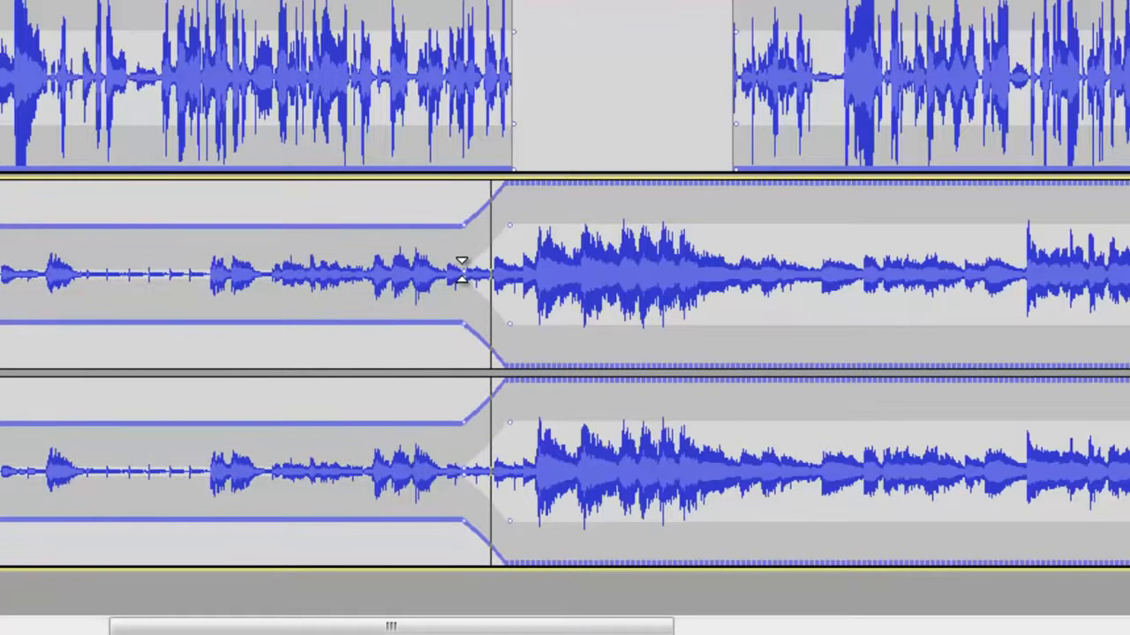
# Raise the music track's envelope across the narration gap, with points at about 20.9 s and 23.2 s
pyautogui.click(741, 214)
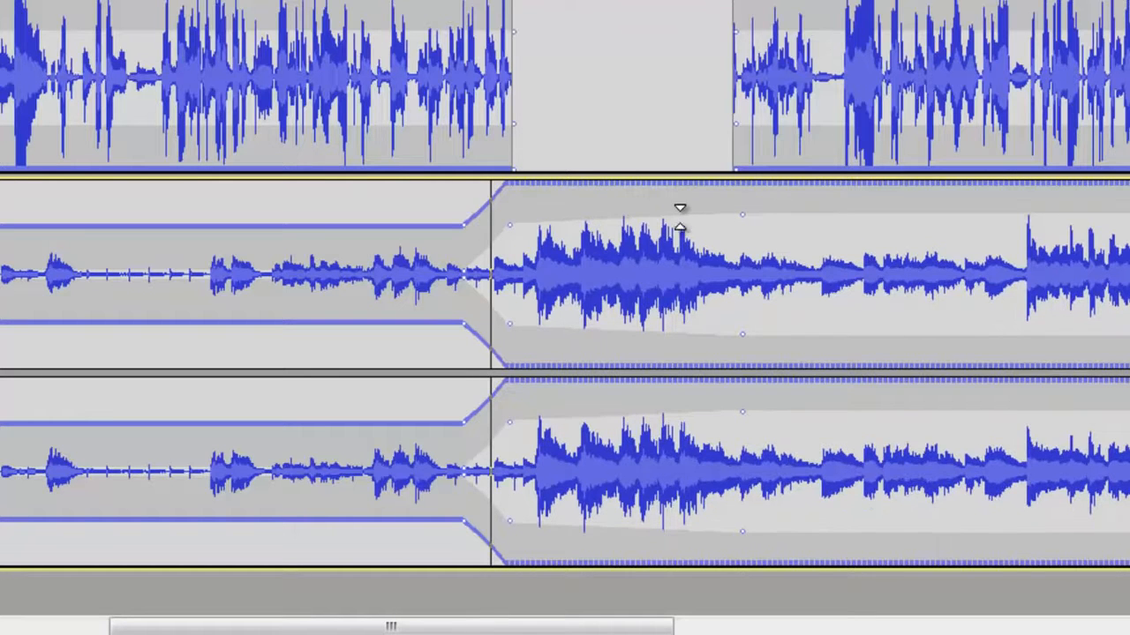
pyautogui.moveTo(681, 216); pyautogui.dragTo(585, 164)
pyautogui.scroll(3, 550, 160)
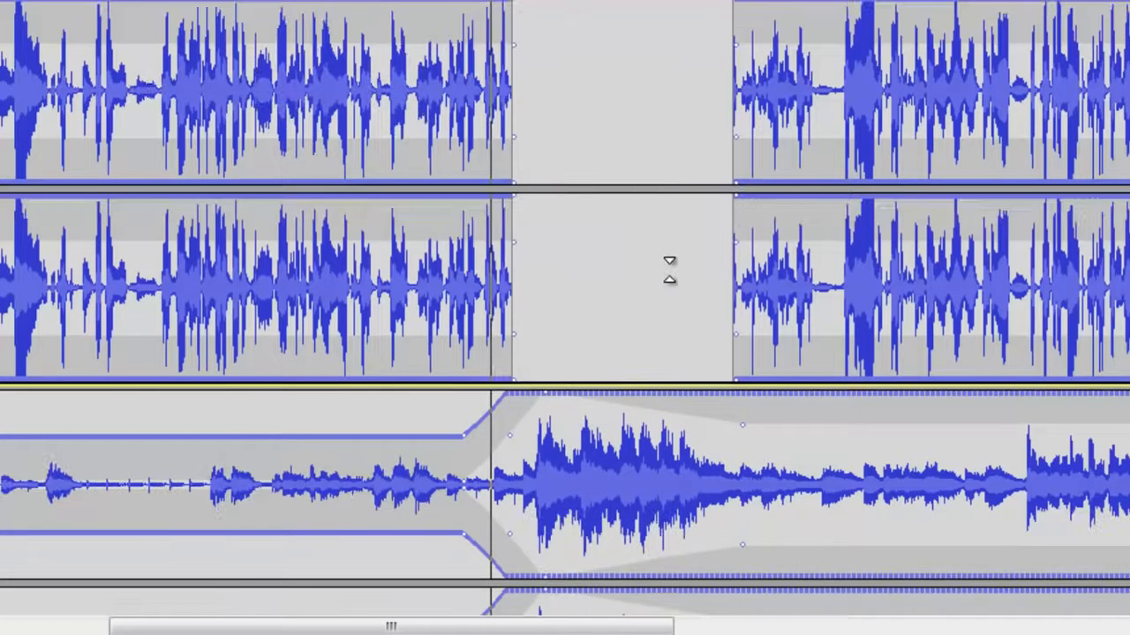
pyautogui.scroll(-3, 671, 256)
pyautogui.click(726, 223)
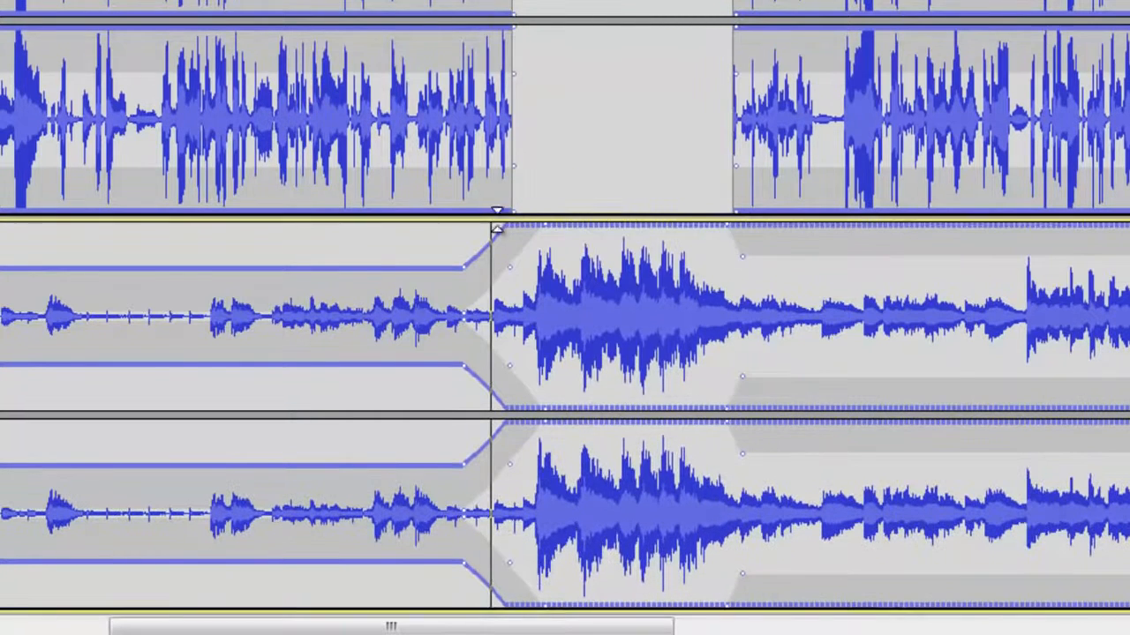
# Lower the music again after the narration gap with envelope points at about 24 s and 31.8 s
pyautogui.scroll(3, 521, 233)
pyautogui.scroll(-3, 668, 173)
pyautogui.scroll(3, 651, 171)
pyautogui.scroll(-3, 880, 221)
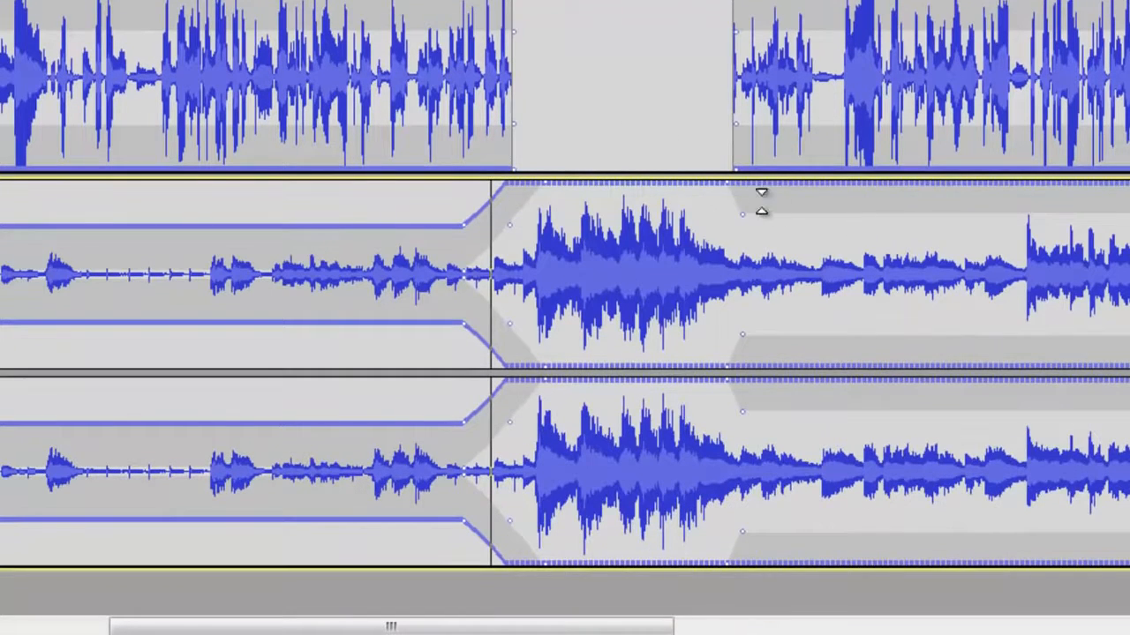
pyautogui.moveTo(782, 202); pyautogui.dragTo(793, 259)
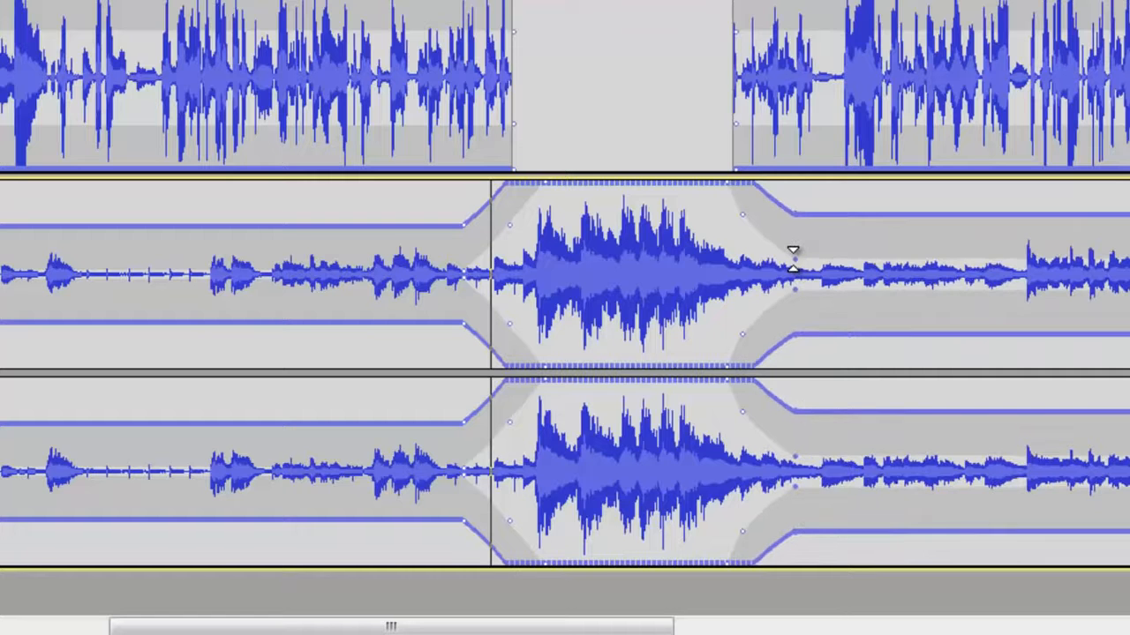
pyautogui.moveTo(317, 632); pyautogui.dragTo(567, 631)
pyautogui.moveTo(707, 220); pyautogui.dragTo(734, 247)
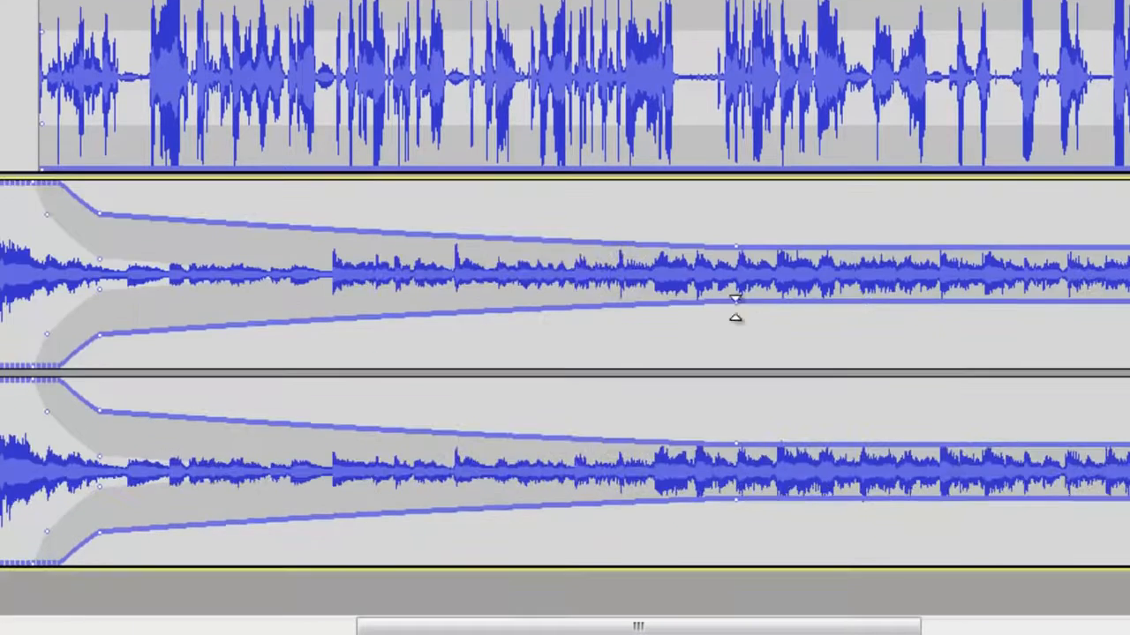
pyautogui.scroll(2, 700, 353)
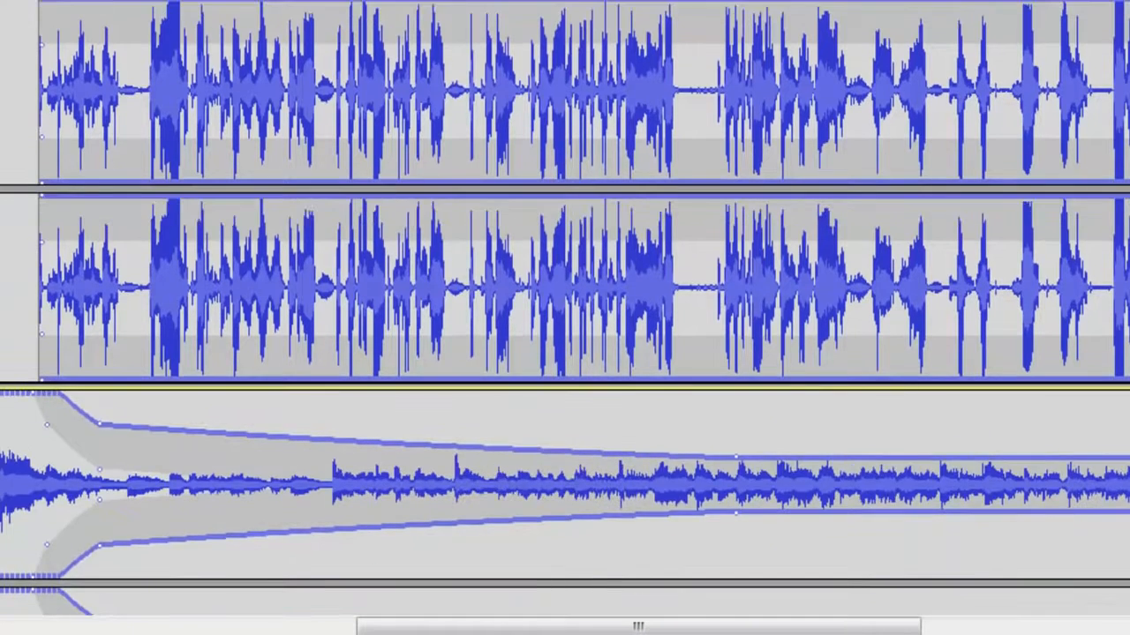
pyautogui.moveTo(840, 626); pyautogui.dragTo(700, 631)
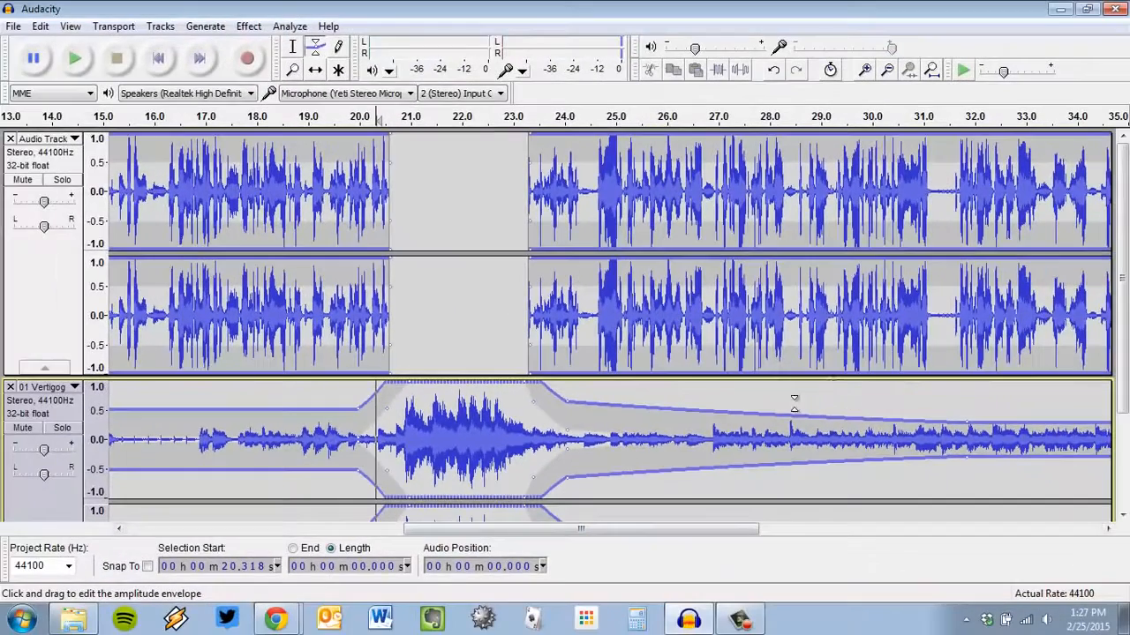
# Play back the mix from about 19.6 s and from about 30.2 s to check the music level changes
pyautogui.scroll(-2, 633, 306)
pyautogui.scroll(2, 628, 281)
pyautogui.scroll(-2, 628, 282)
pyautogui.scroll(2, 629, 282)
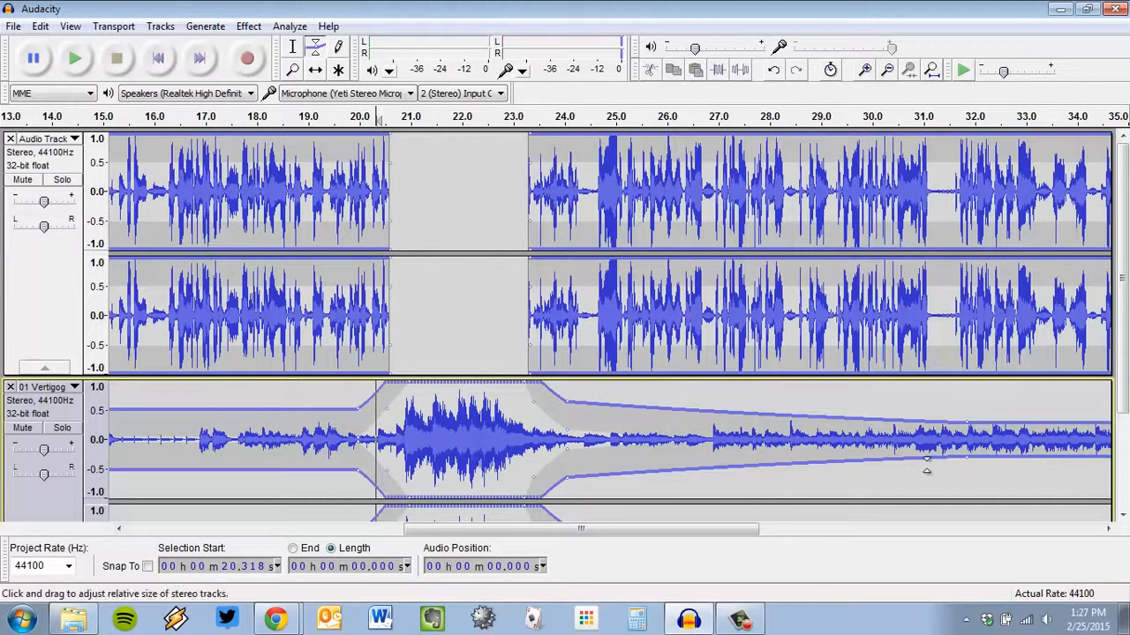
pyautogui.click(342, 120)
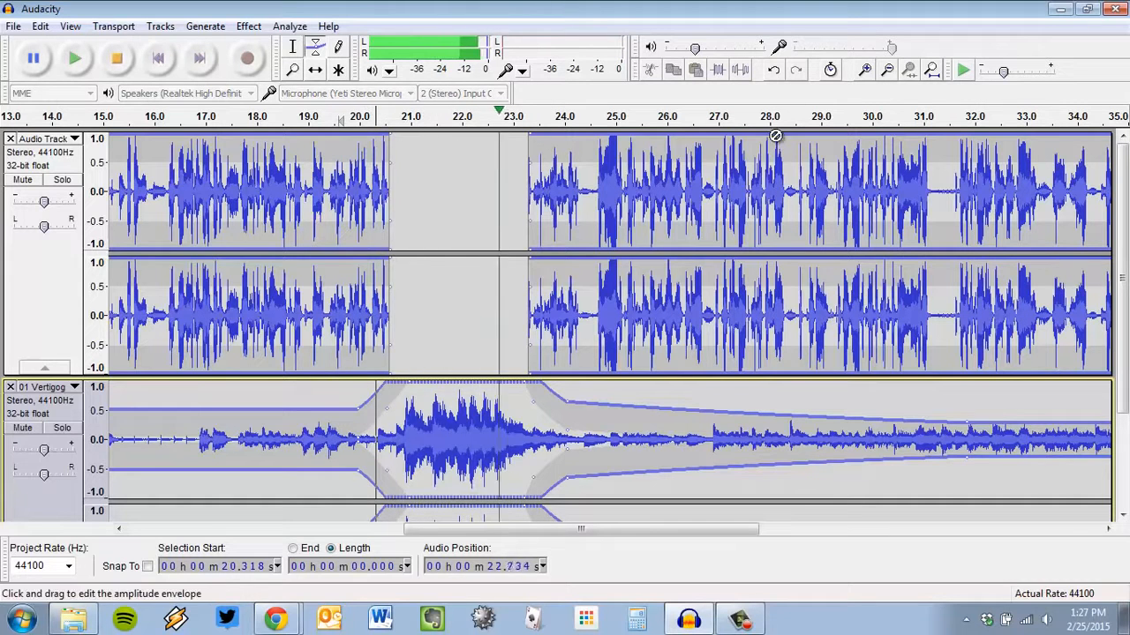
pyautogui.click(124, 58)
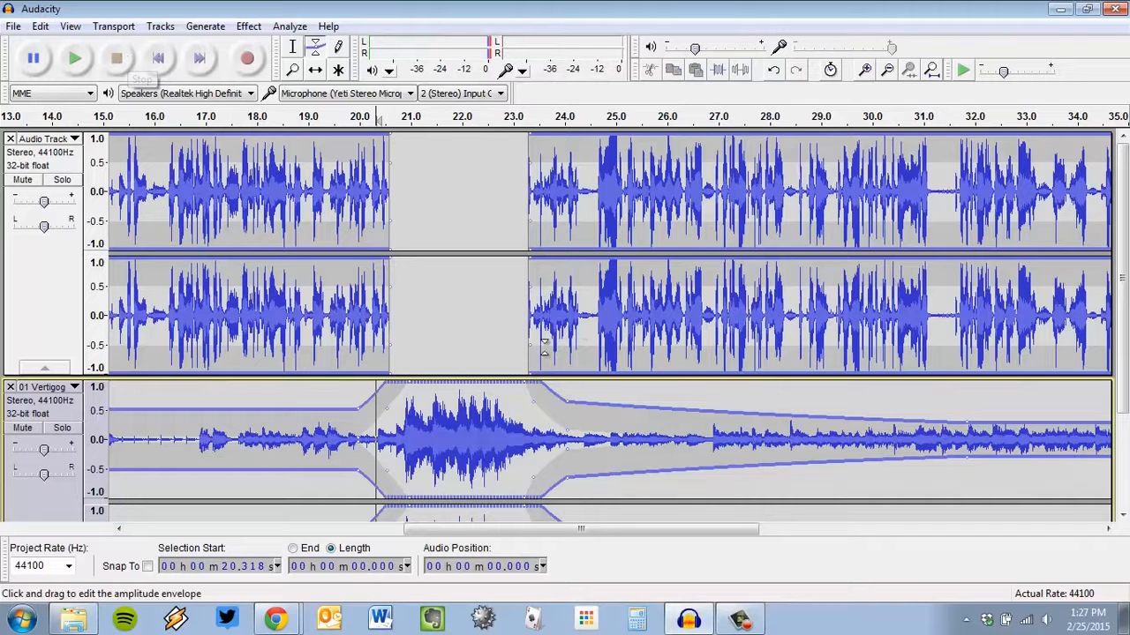
pyautogui.click(877, 117)
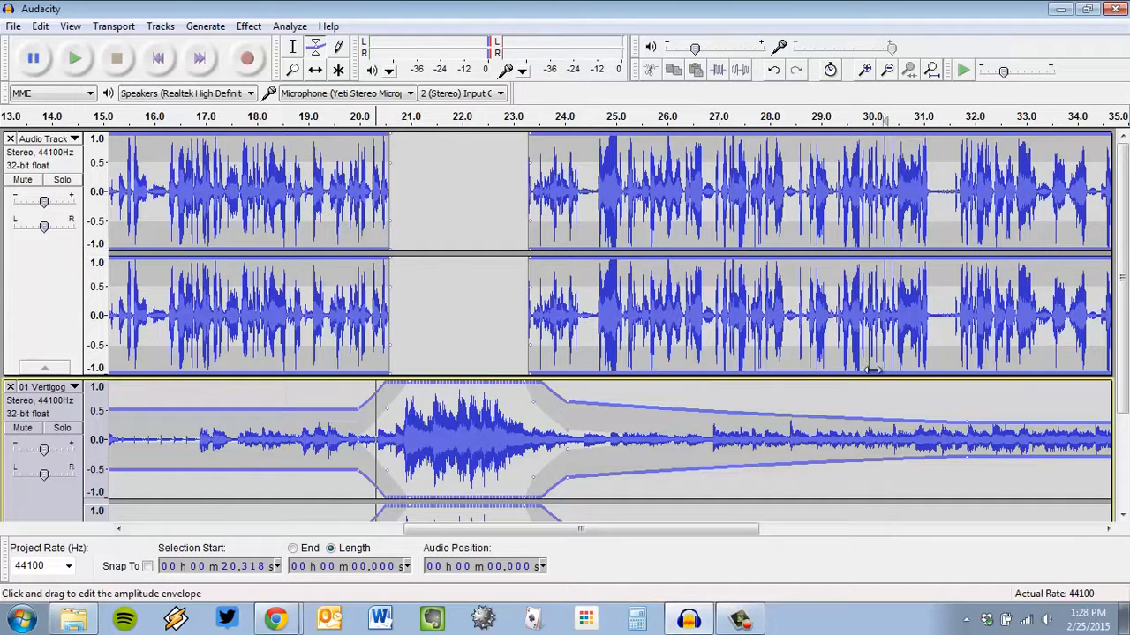
pyautogui.click(121, 62)
# Shift the music track's last envelope point earlier to about 30.7 s
pyautogui.moveTo(966, 424); pyautogui.dragTo(909, 422)
pyautogui.scroll(-2, 909, 421)
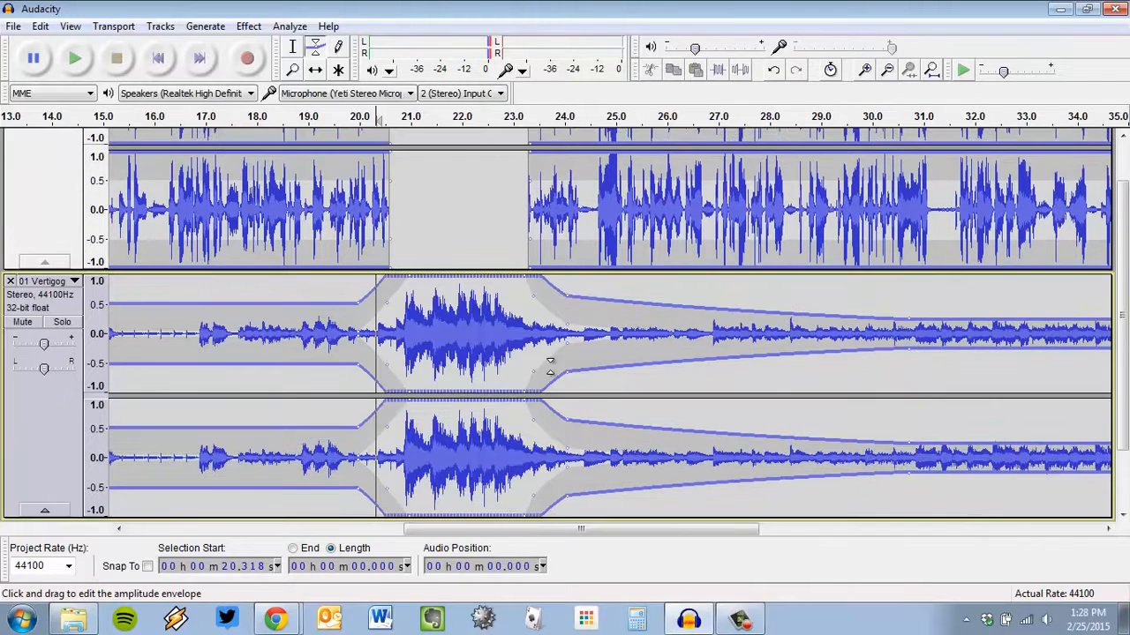
pyautogui.scroll(2, 550, 366)
pyautogui.scroll(-2, 580, 346)
pyautogui.scroll(2, 686, 257)
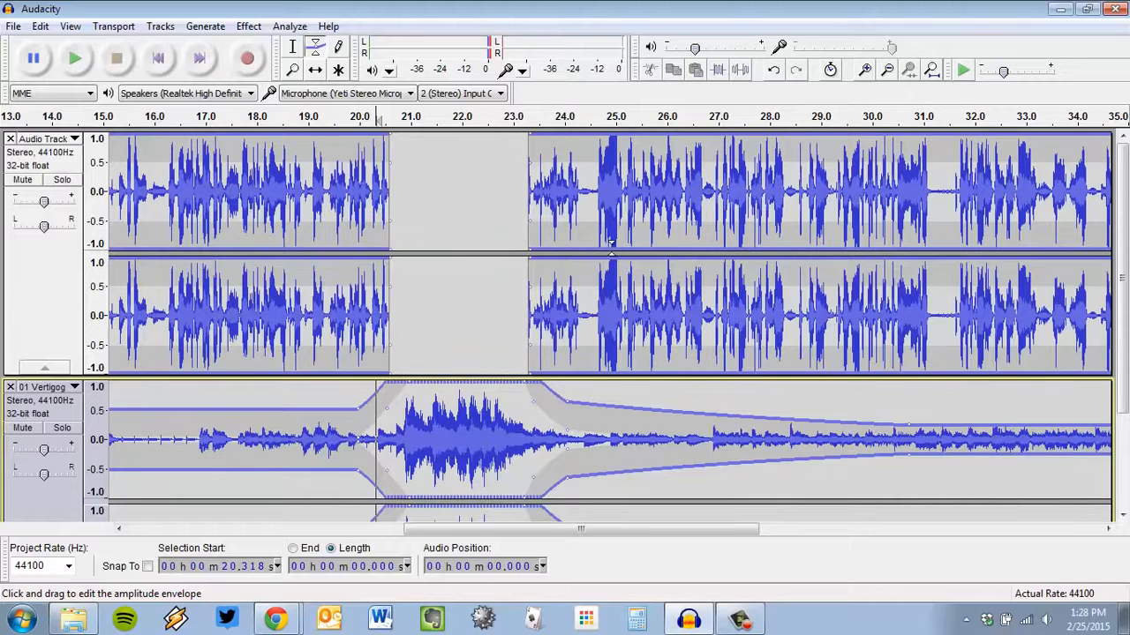
# Select the music from about 17.9 s to 30.1 s, and the narration from about 21.5 s to 31 s
pyautogui.click(293, 46)
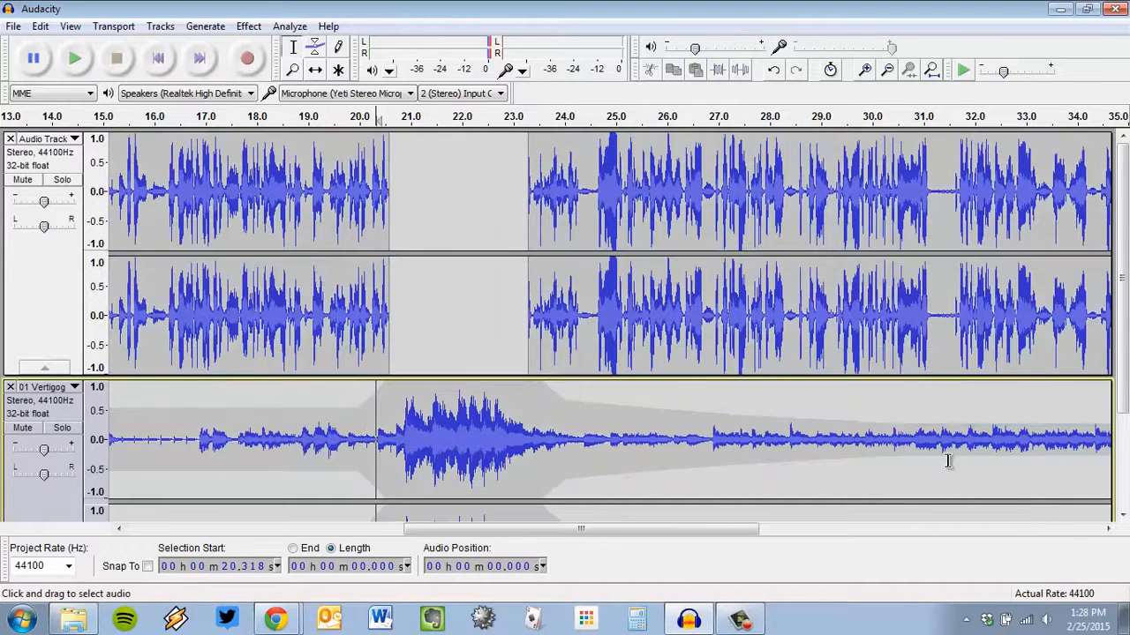
pyautogui.scroll(-2, 756, 420)
pyautogui.moveTo(253, 295); pyautogui.dragTo(876, 318)
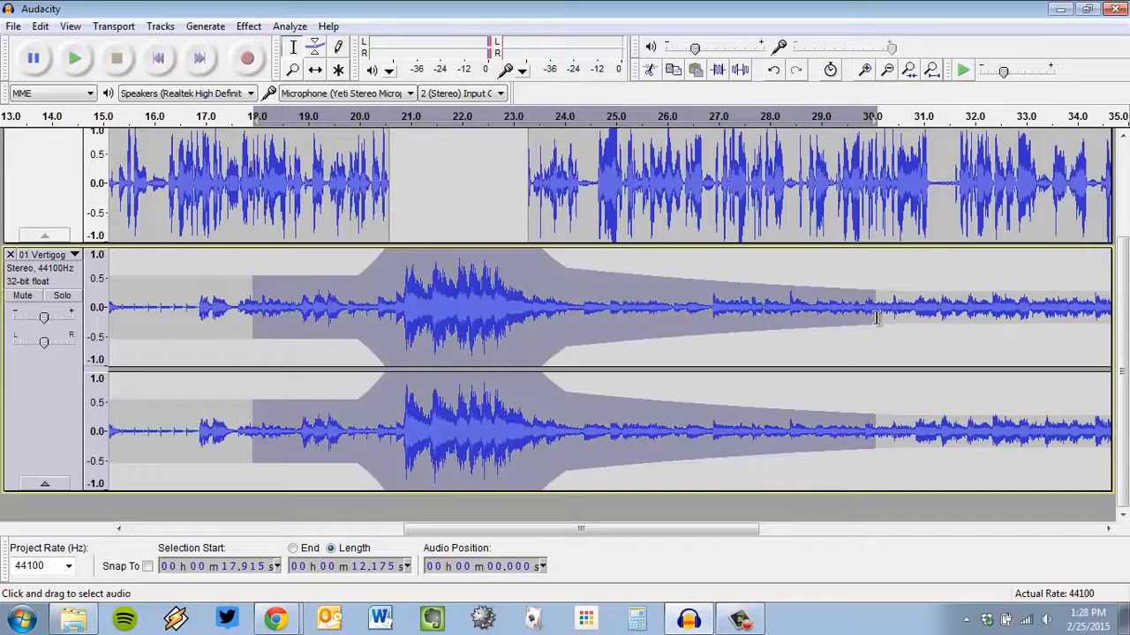
pyautogui.scroll(2, 727, 322)
pyautogui.moveTo(436, 181); pyautogui.dragTo(922, 211)
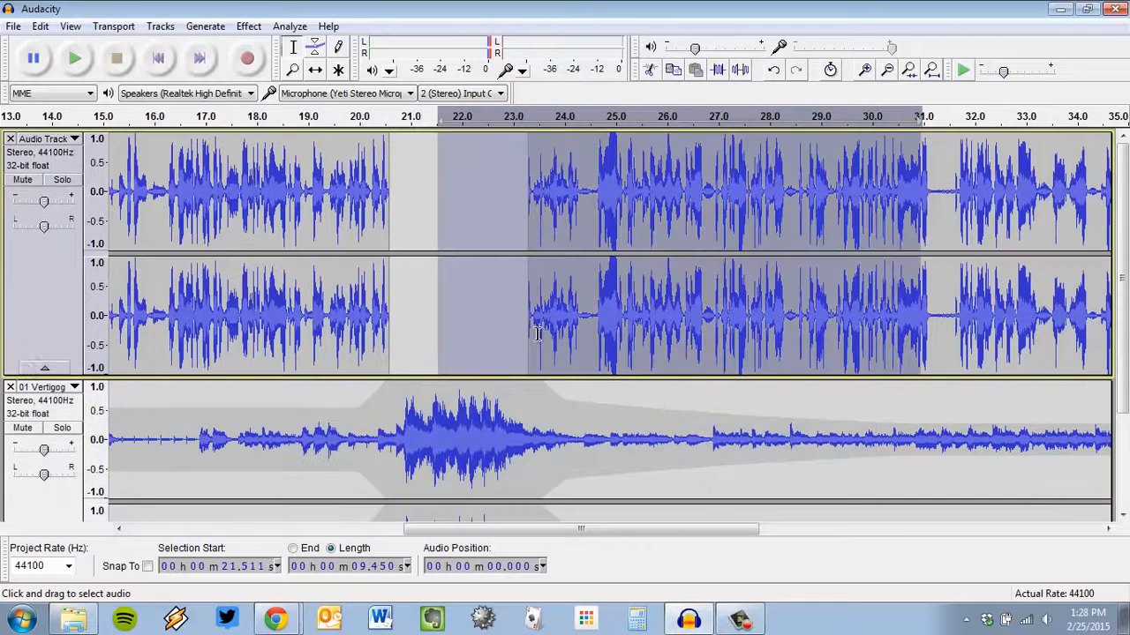
# Select the whole narration track, switch the selection to the whole music track and look through the available effects
pyautogui.click(62, 307)
pyautogui.scroll(-2, 42, 309)
pyautogui.click(34, 449)
pyautogui.scroll(2, 398, 320)
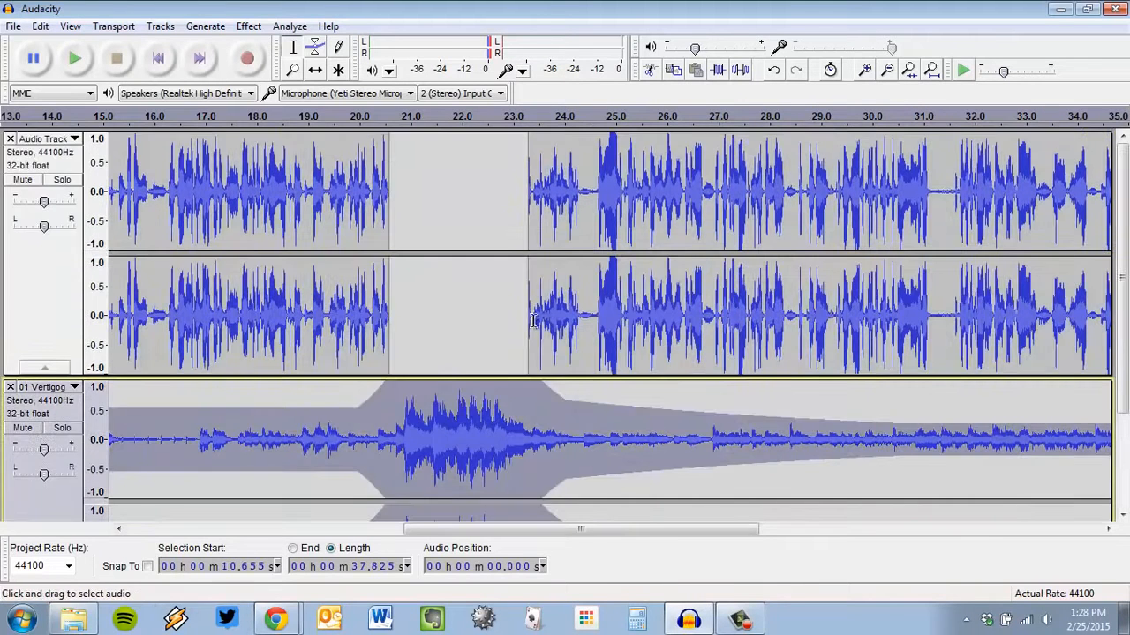
pyautogui.click(248, 26)
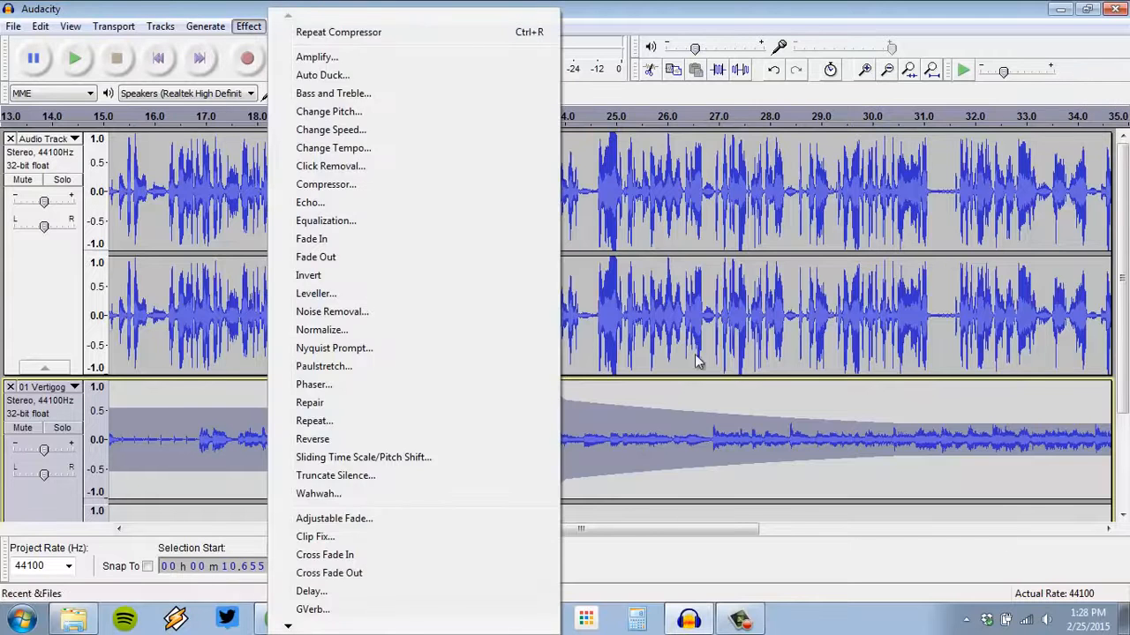
pyautogui.click(748, 454)
pyautogui.scroll(-2, 711, 435)
pyautogui.scroll(2, 637, 472)
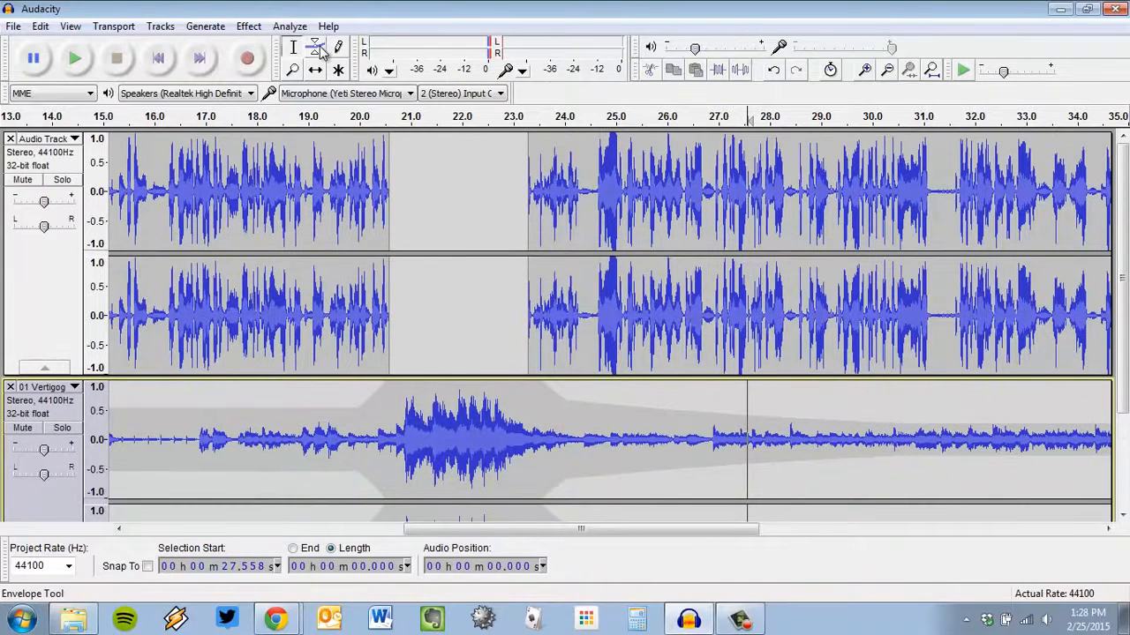
pyautogui.click(821, 444)
pyautogui.scroll(-2, 802, 466)
pyautogui.scroll(2, 802, 466)
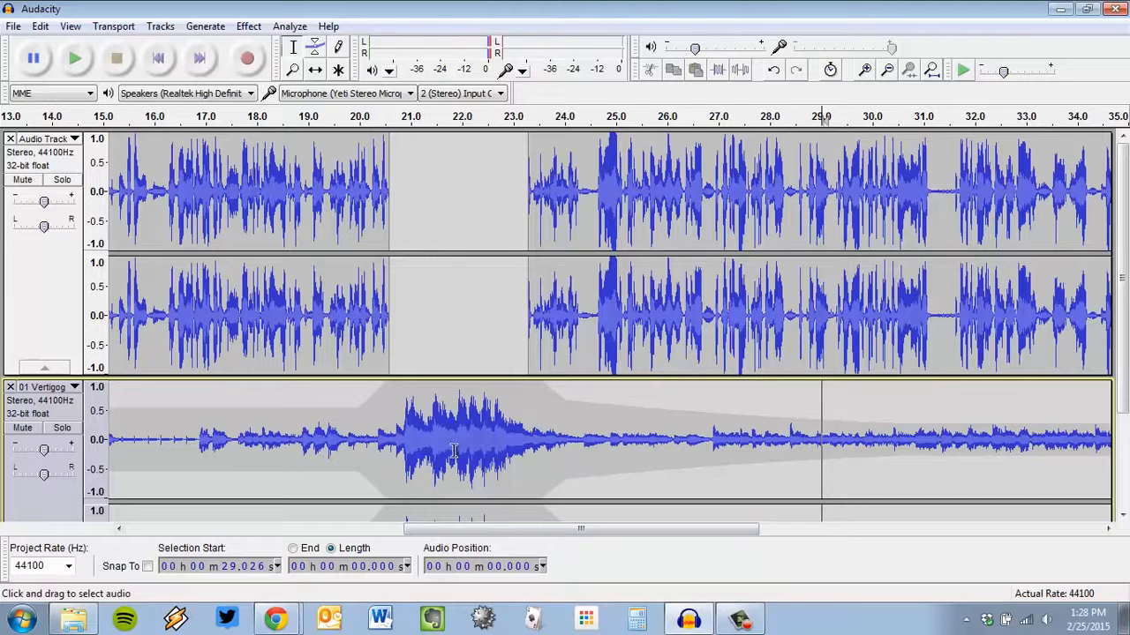
# Fit the whole project in the window and review how the narration clips and music track are arranged
pyautogui.scroll(-3, 675, 353)
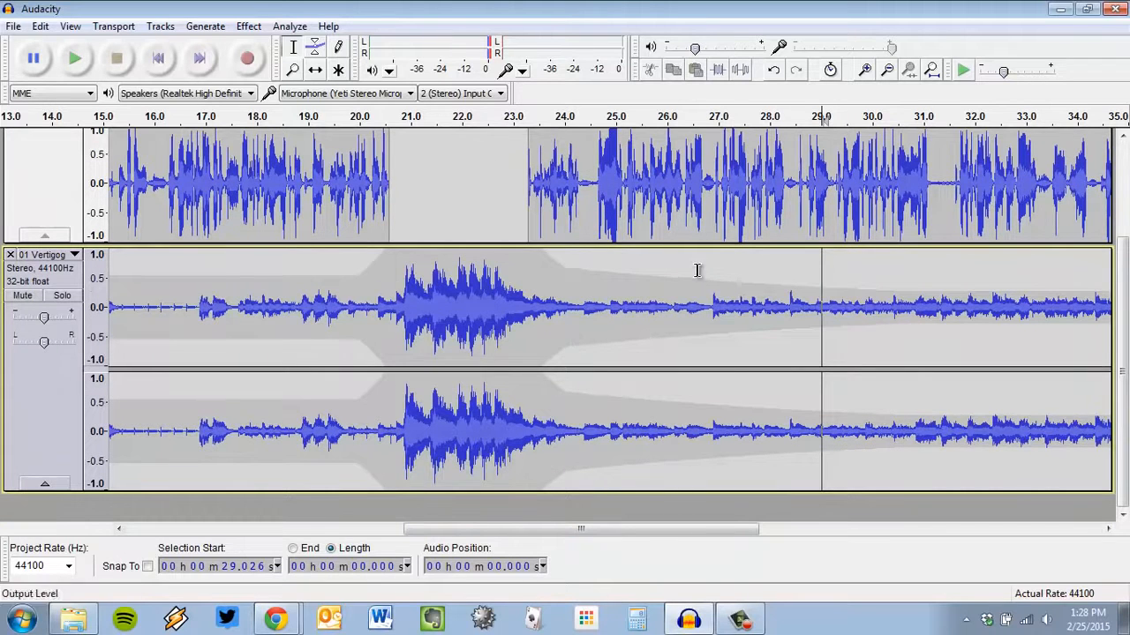
pyautogui.click(72, 27)
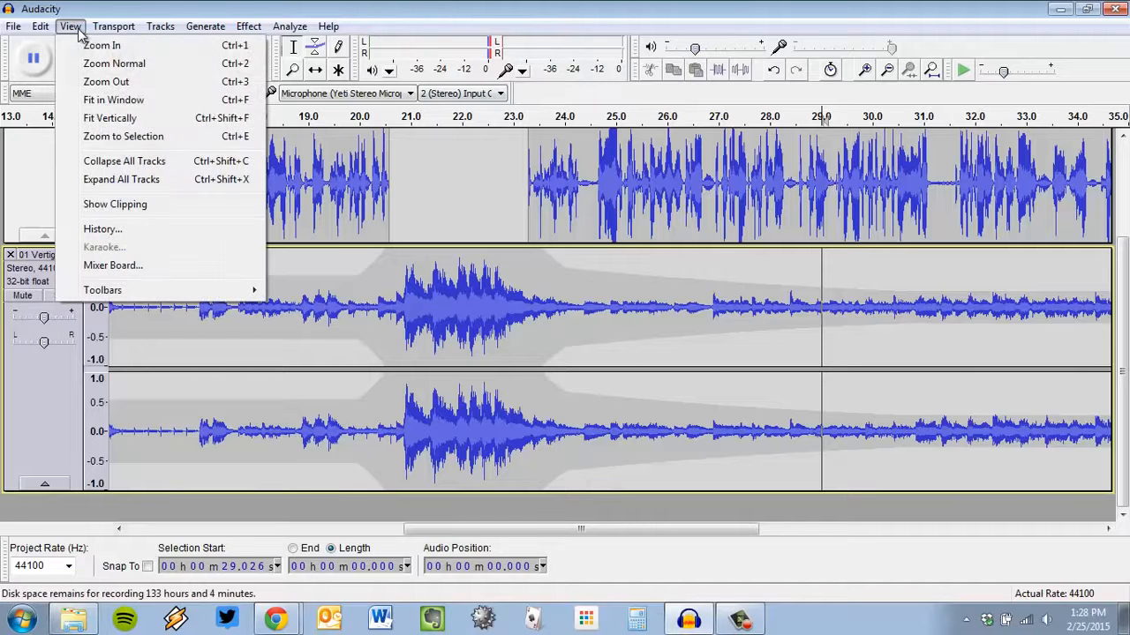
pyautogui.click(138, 103)
pyautogui.scroll(3, 384, 386)
pyautogui.scroll(-3, 473, 282)
pyautogui.scroll(3, 472, 283)
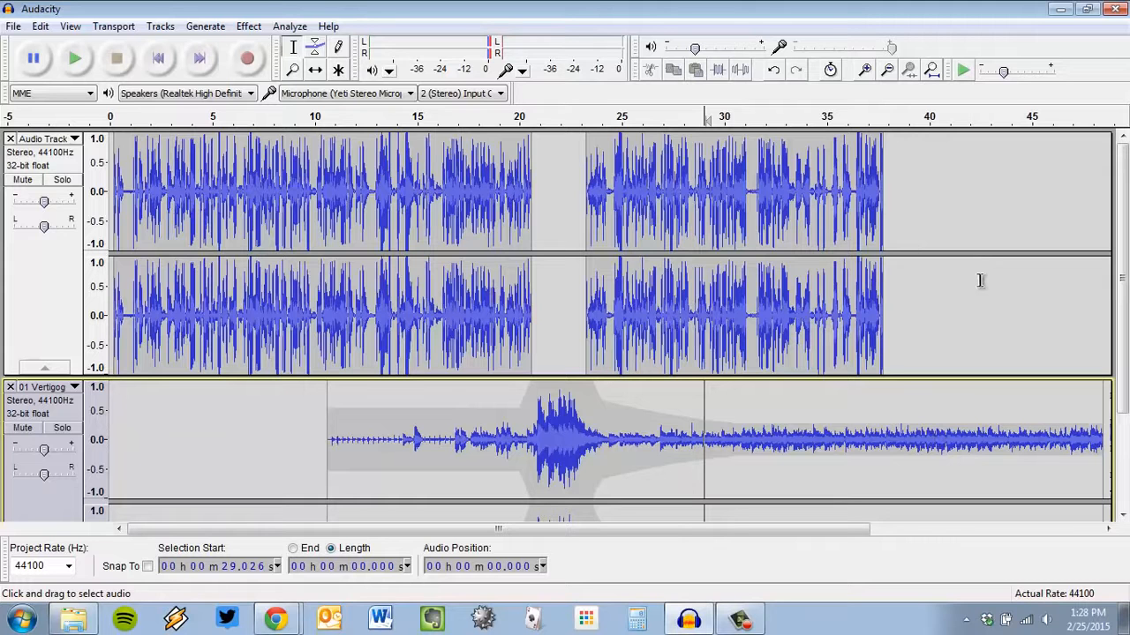
pyautogui.scroll(3, 971, 322)
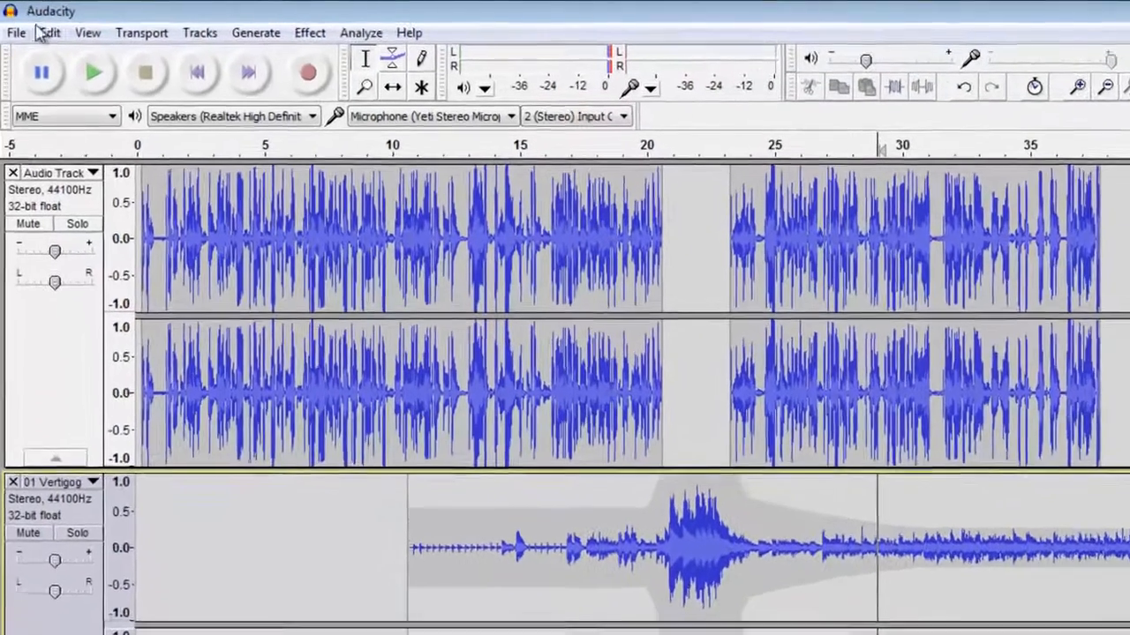
# Save the project to the Desktop under the name "test for video"
pyautogui.click(16, 32)
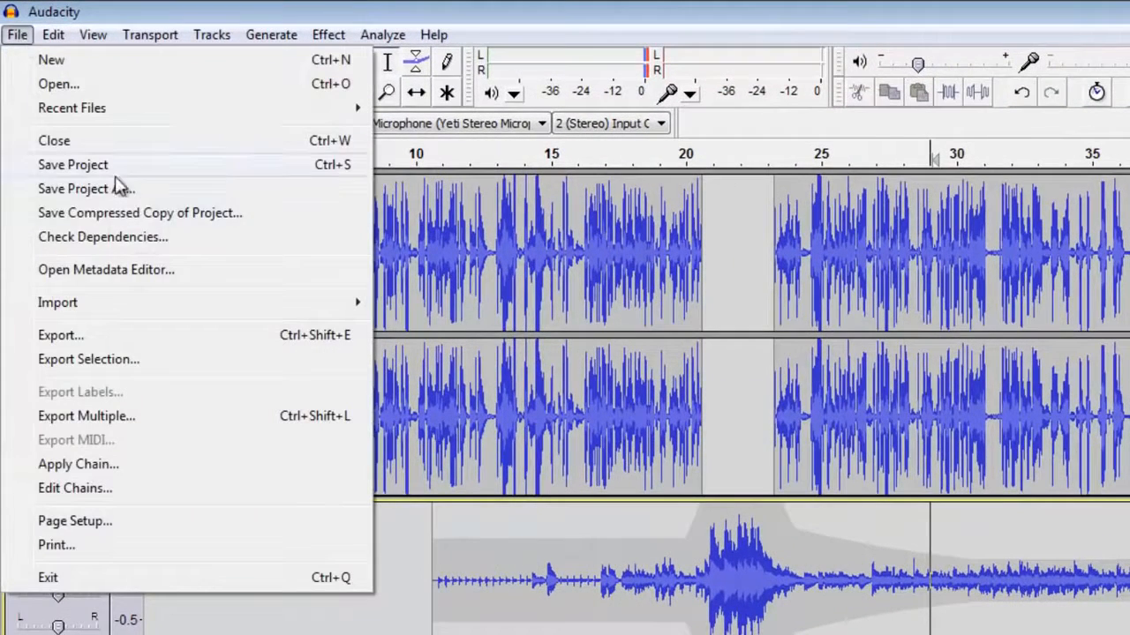
pyautogui.click(105, 189)
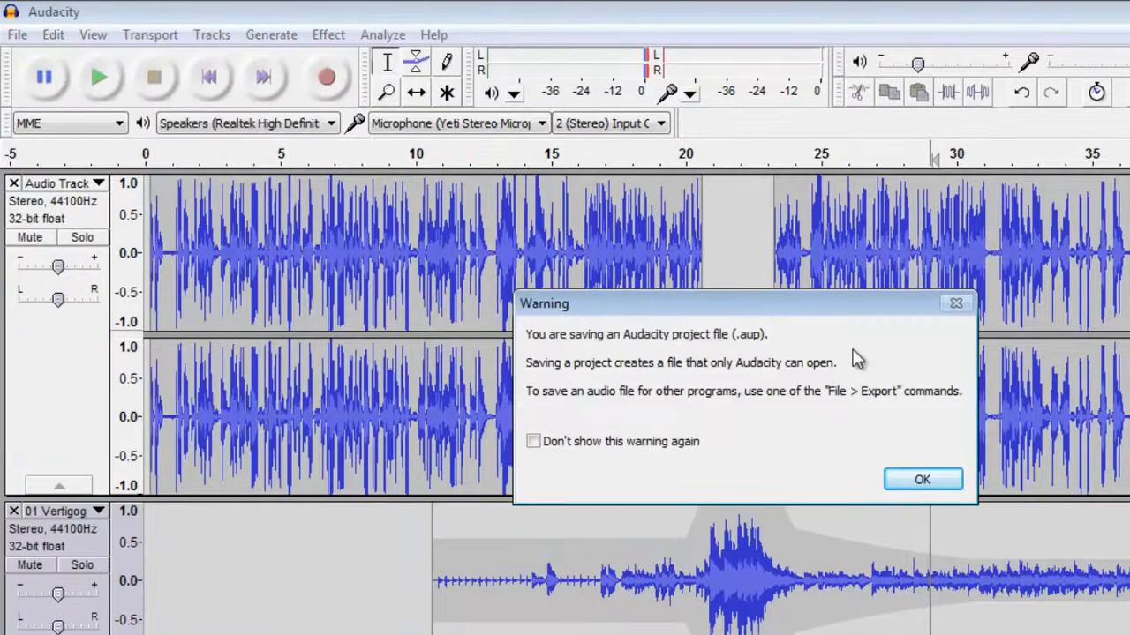
pyautogui.click(918, 481)
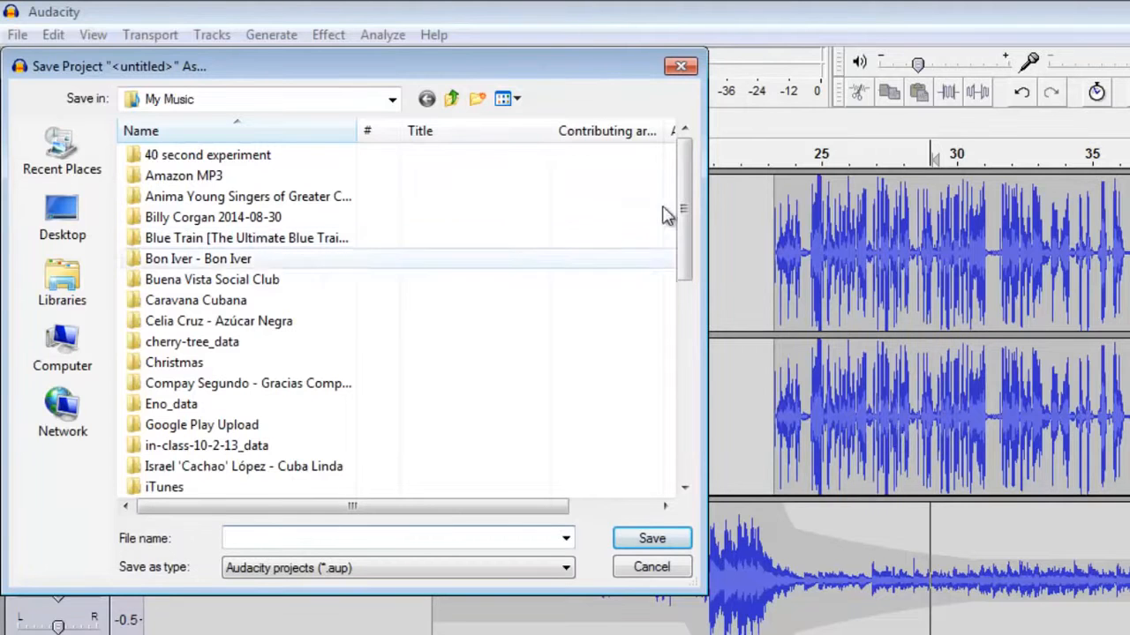
pyautogui.click(61, 231)
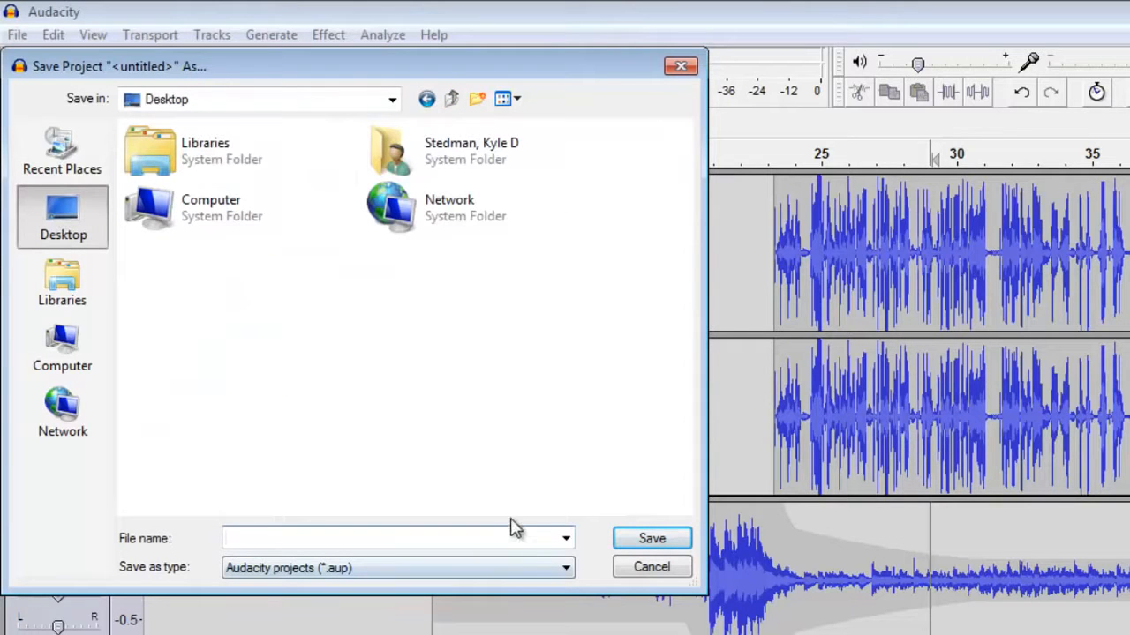
pyautogui.write('test for video')
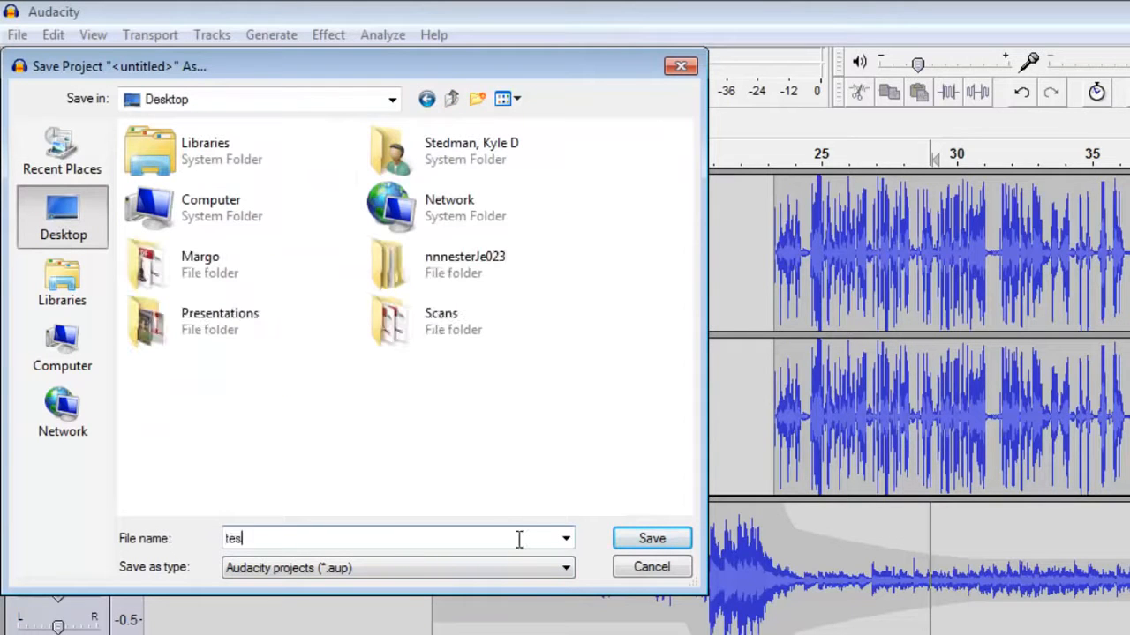
pyautogui.press('Return')
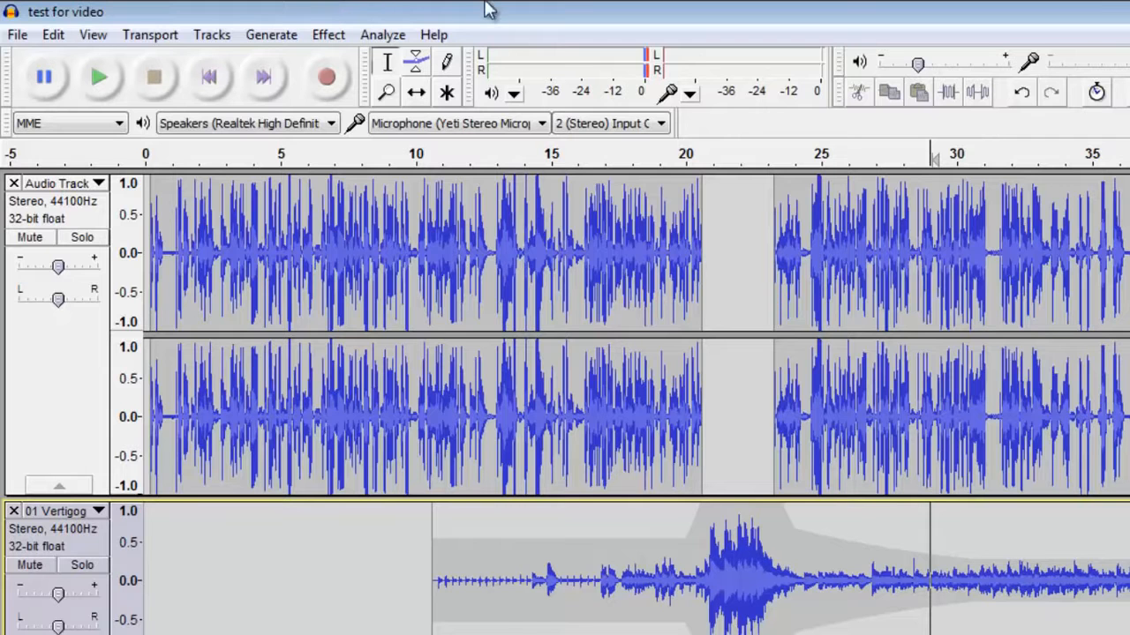
# Start an audio export in MP3 format with the Desktop as the destination folder
pyautogui.click(9, 39)
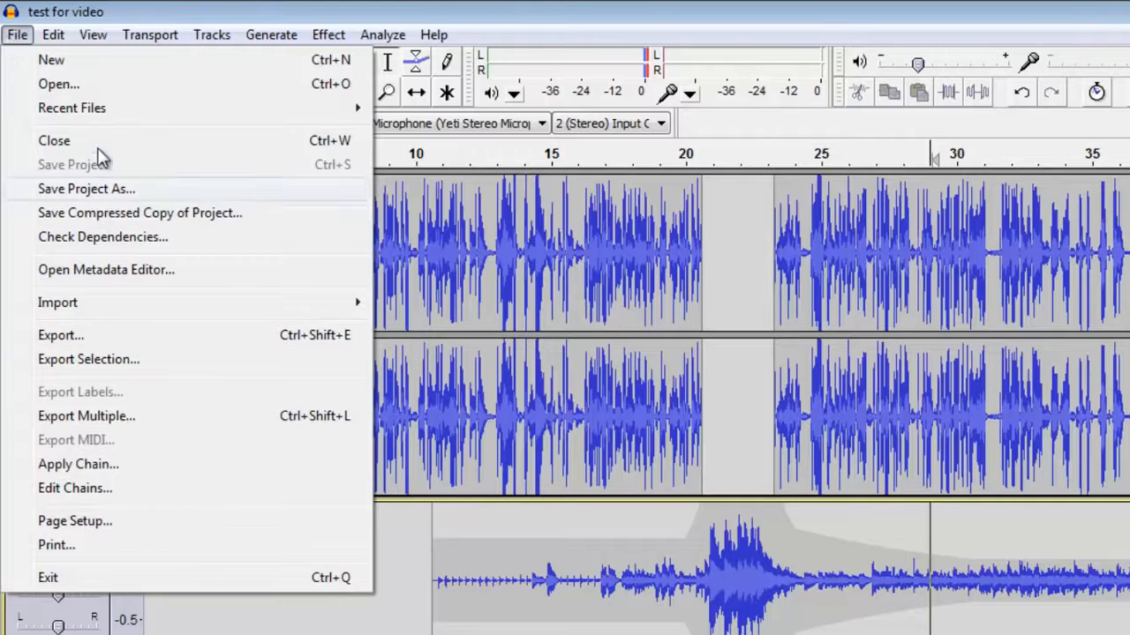
pyautogui.click(161, 341)
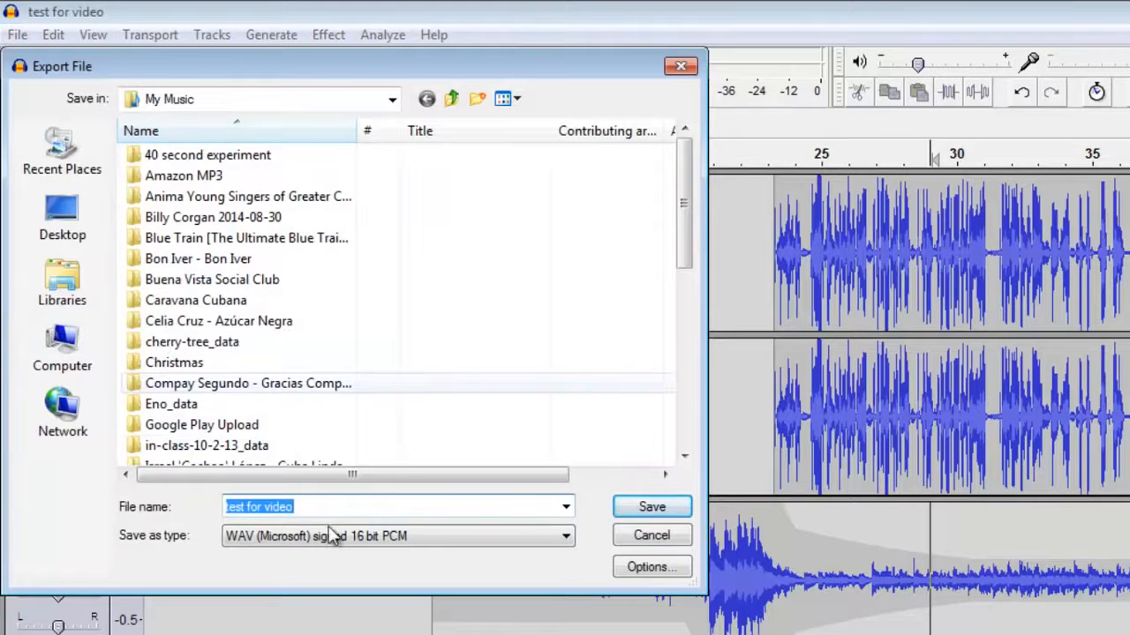
pyautogui.click(563, 538)
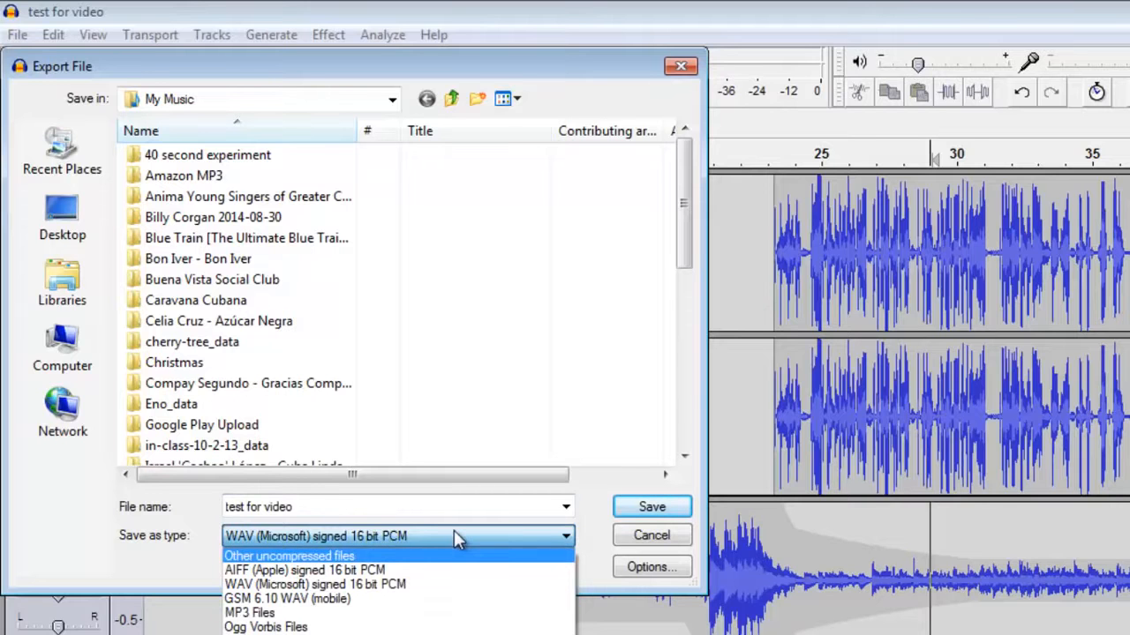
pyautogui.click(397, 627)
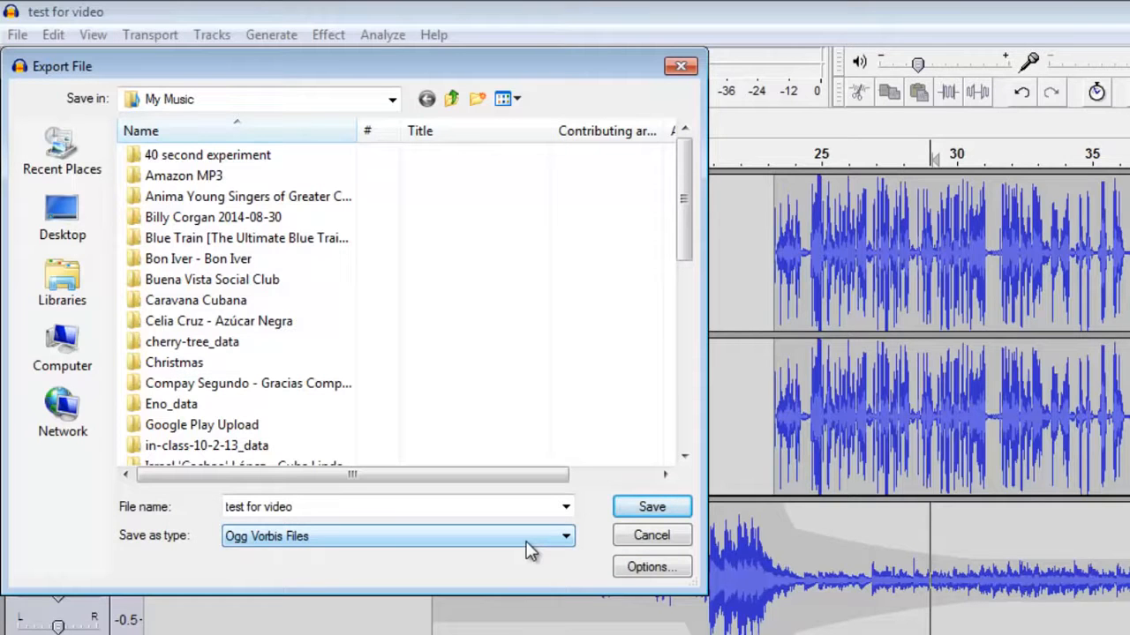
pyautogui.click(529, 550)
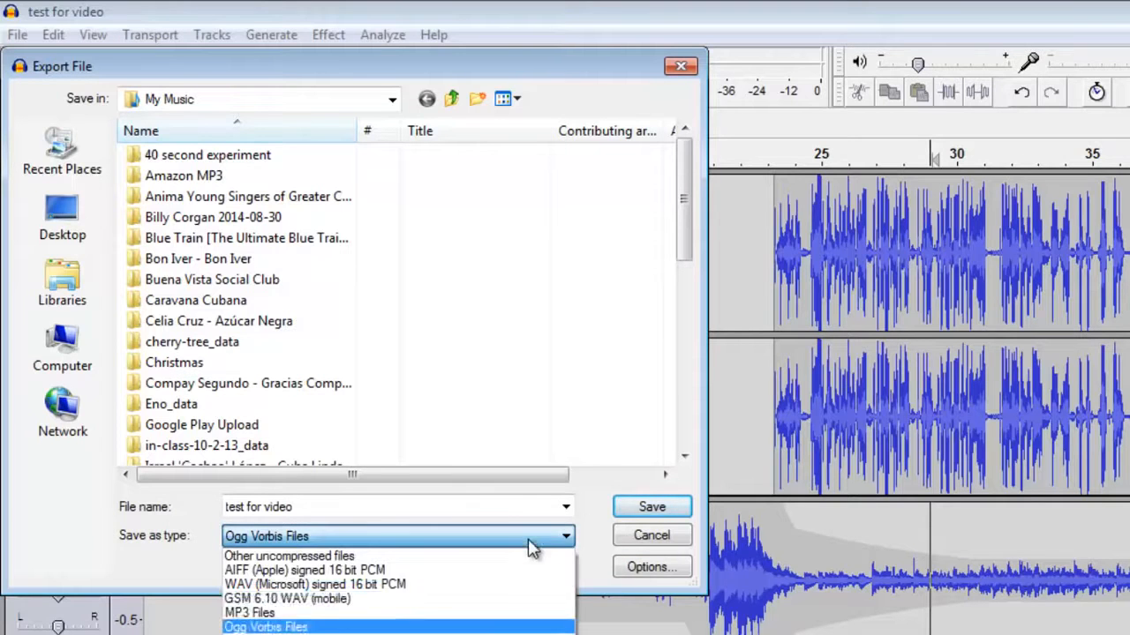
pyautogui.click(294, 615)
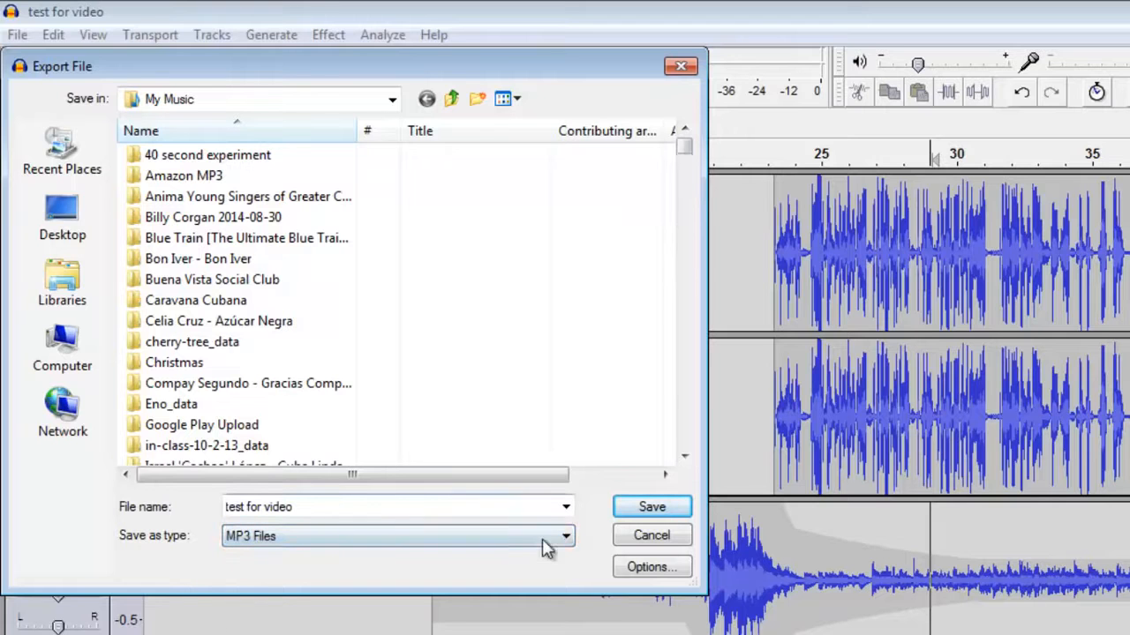
pyautogui.click(466, 538)
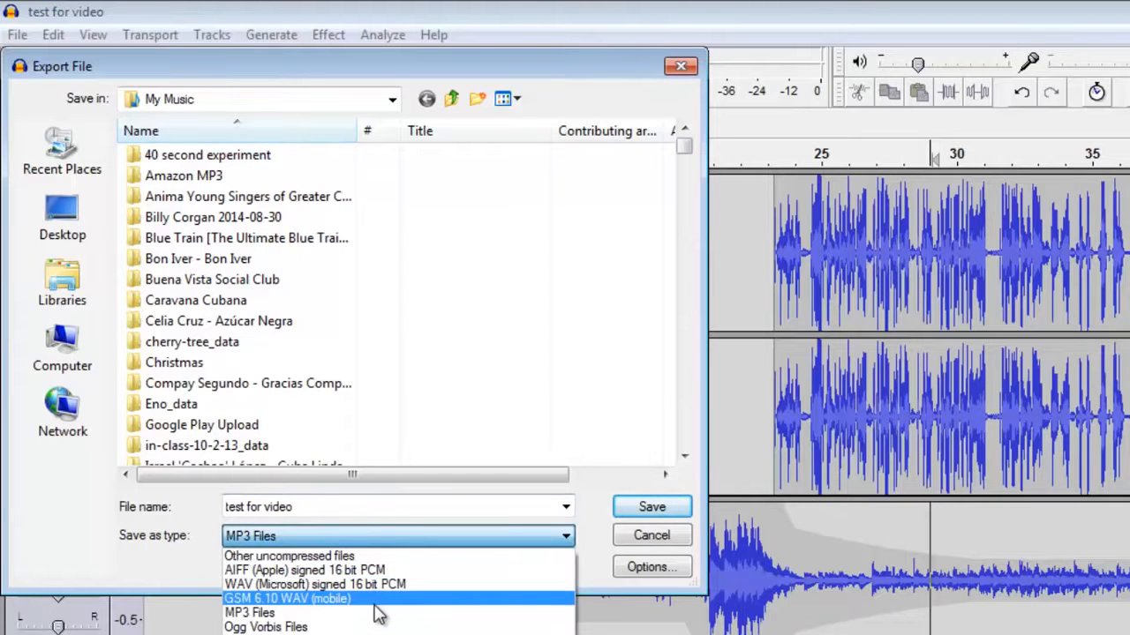
pyautogui.click(340, 612)
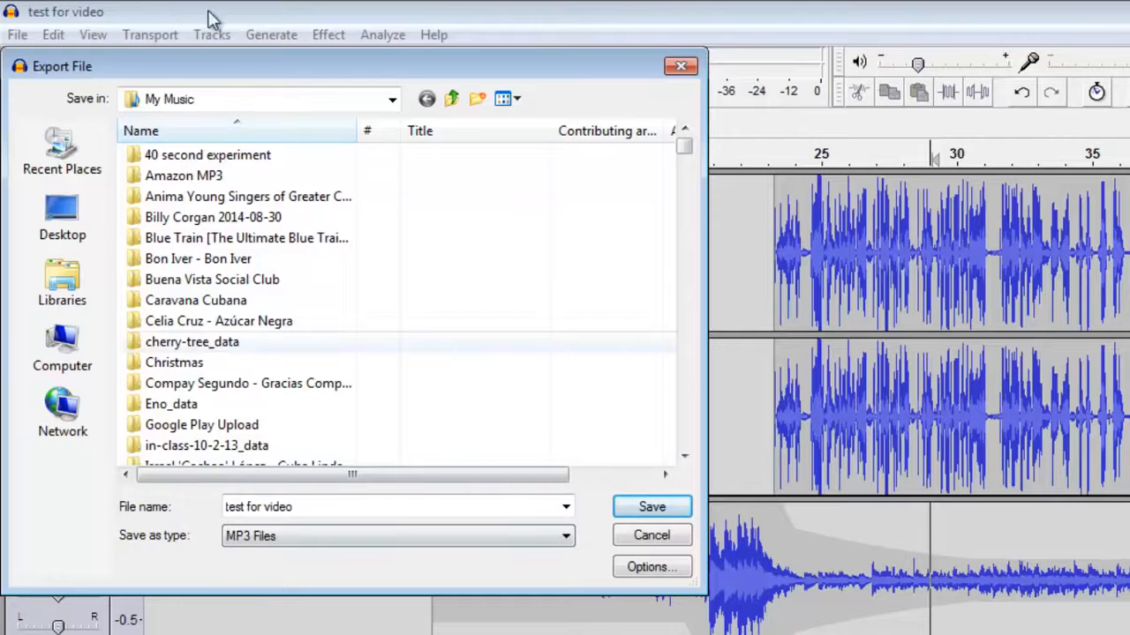
pyautogui.click(94, 215)
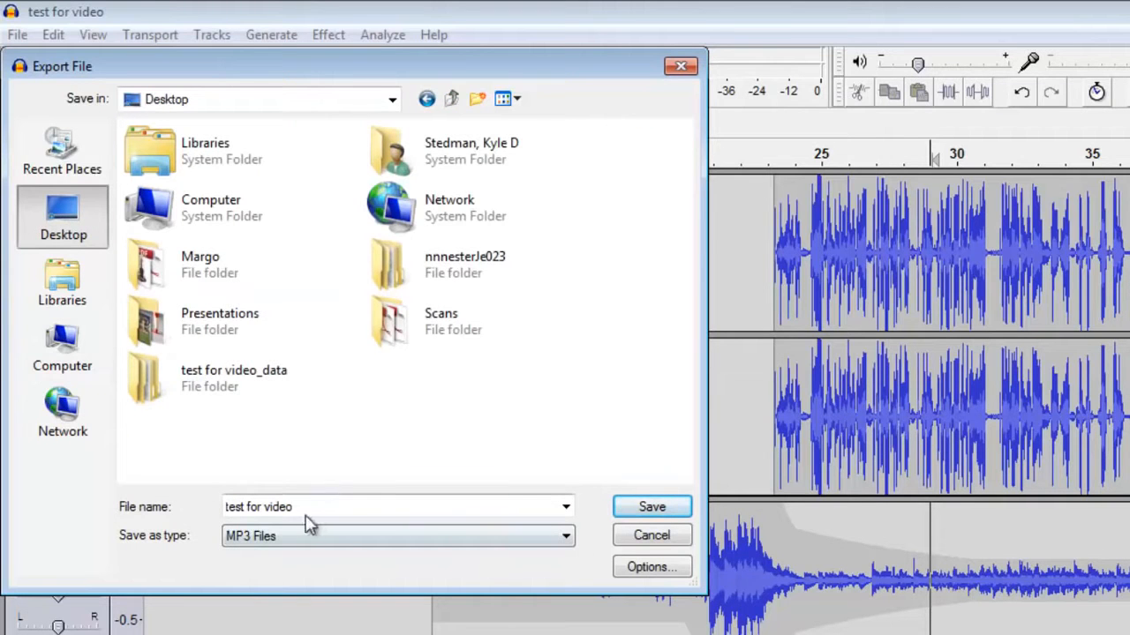
# Set the MP3 export quality to 320 kbps and proceed with the stereo mixdown to the metadata tags
pyautogui.click(649, 569)
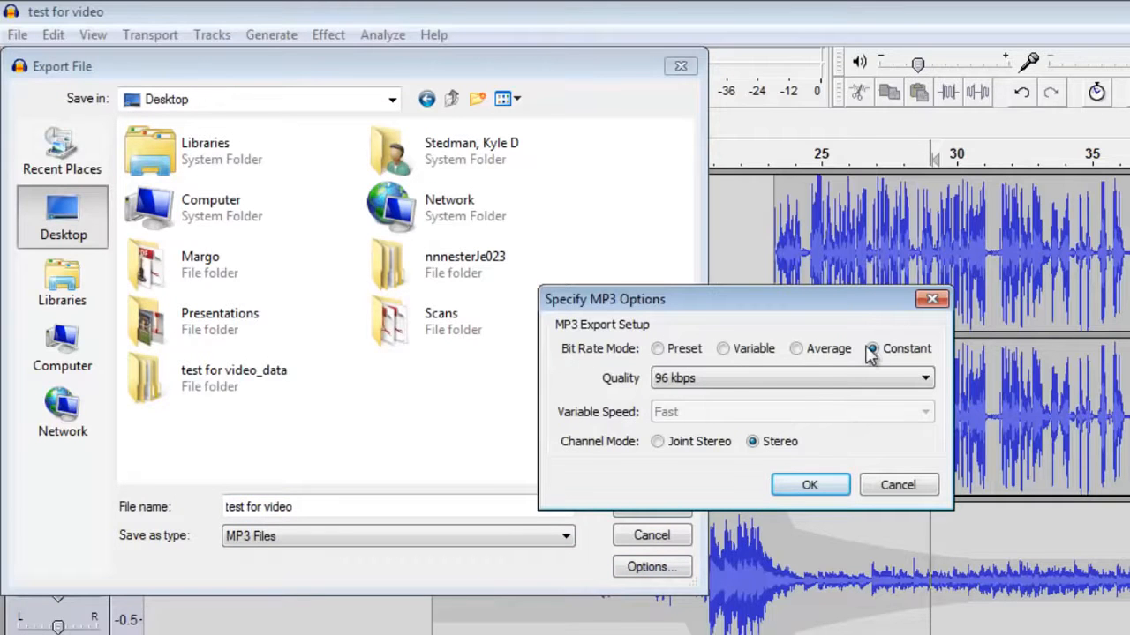
pyautogui.click(771, 380)
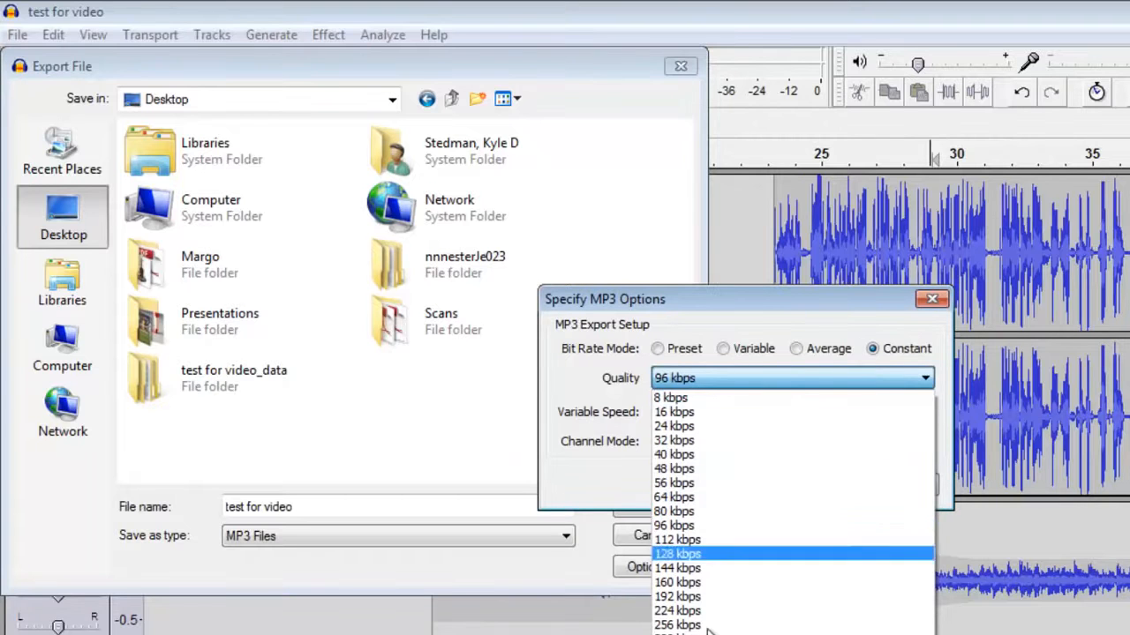
pyautogui.click(689, 632)
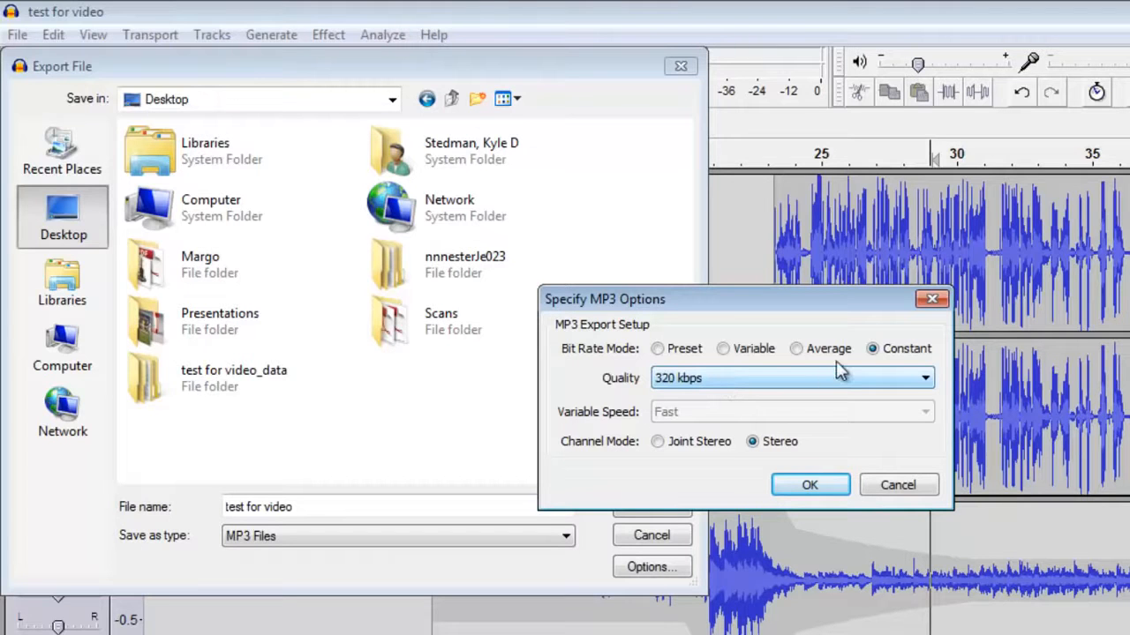
pyautogui.click(801, 484)
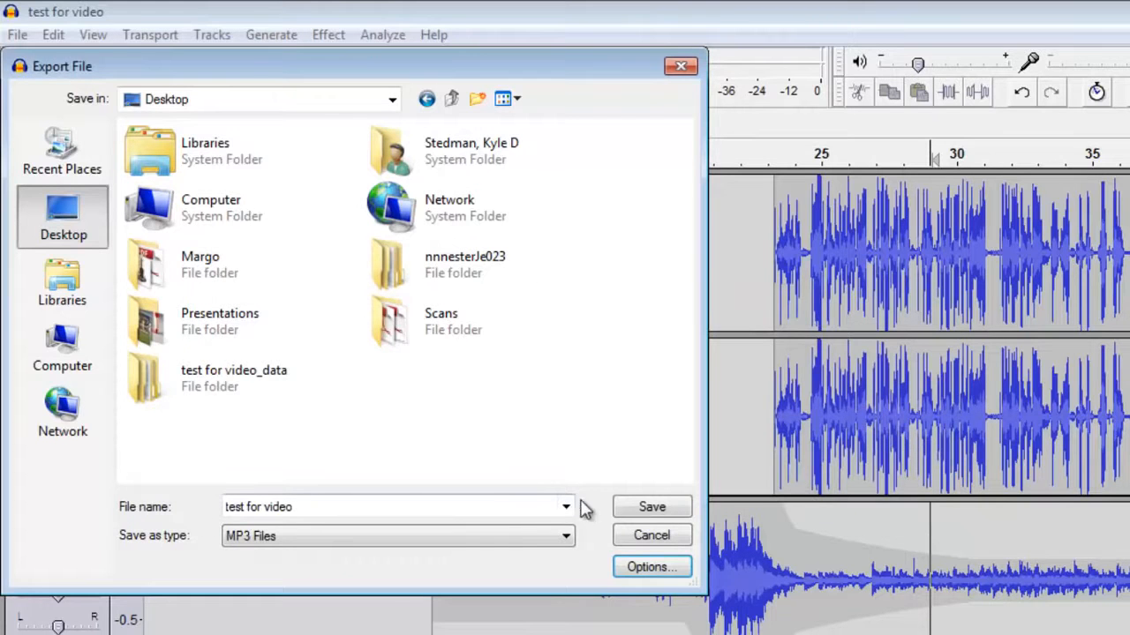
pyautogui.click(651, 508)
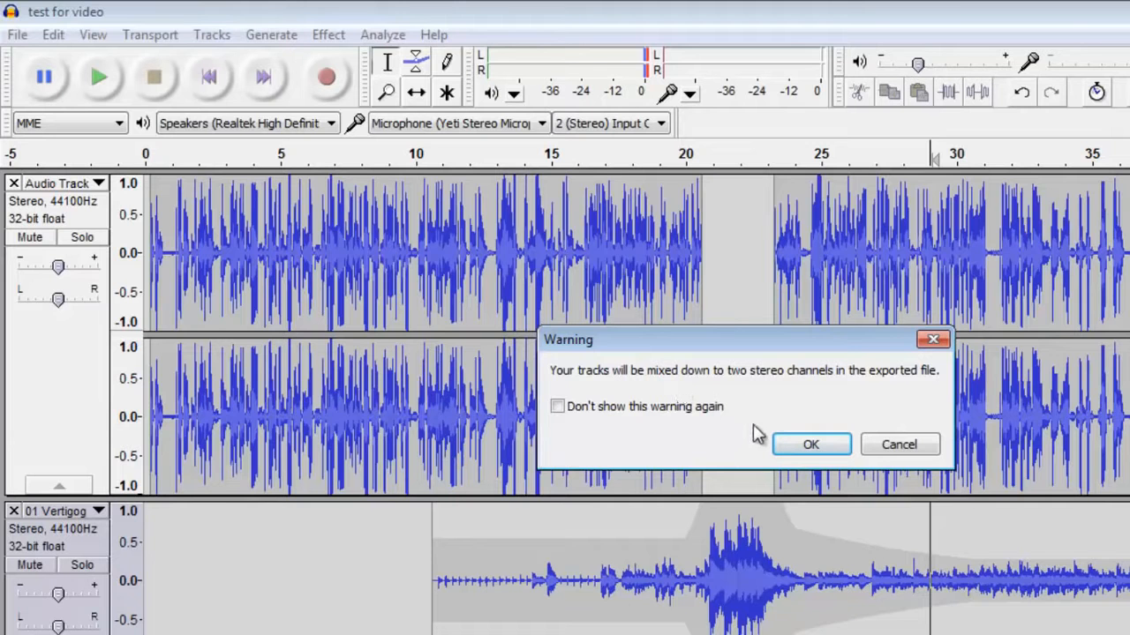
pyautogui.click(812, 444)
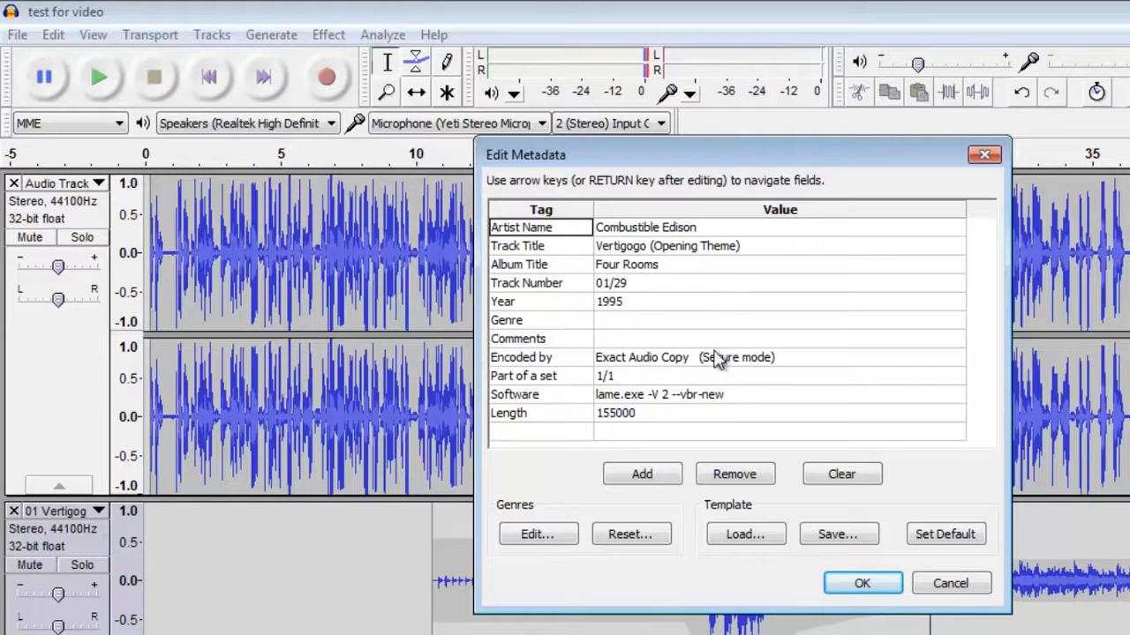
# Clear all the metadata tags carried over from the imported music
pyautogui.click(662, 230)
pyautogui.click(653, 251)
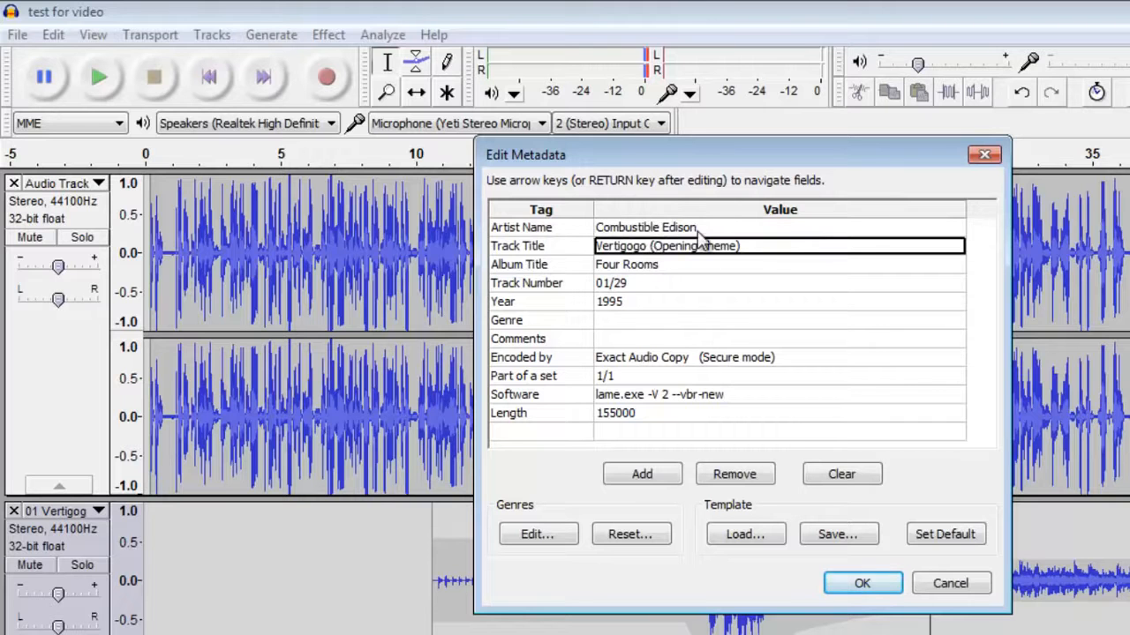
pyautogui.click(834, 475)
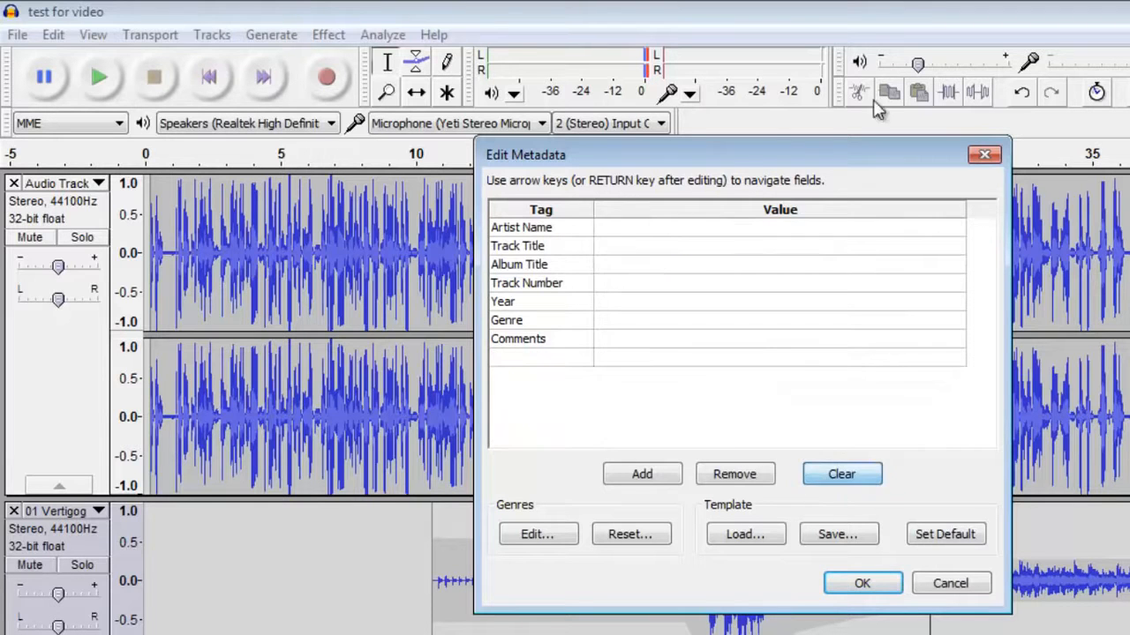
# Enter the artist's name and the track title "Test for Video" in the export metadata
pyautogui.click(751, 233)
pyautogui.write('Kyle Stedman')
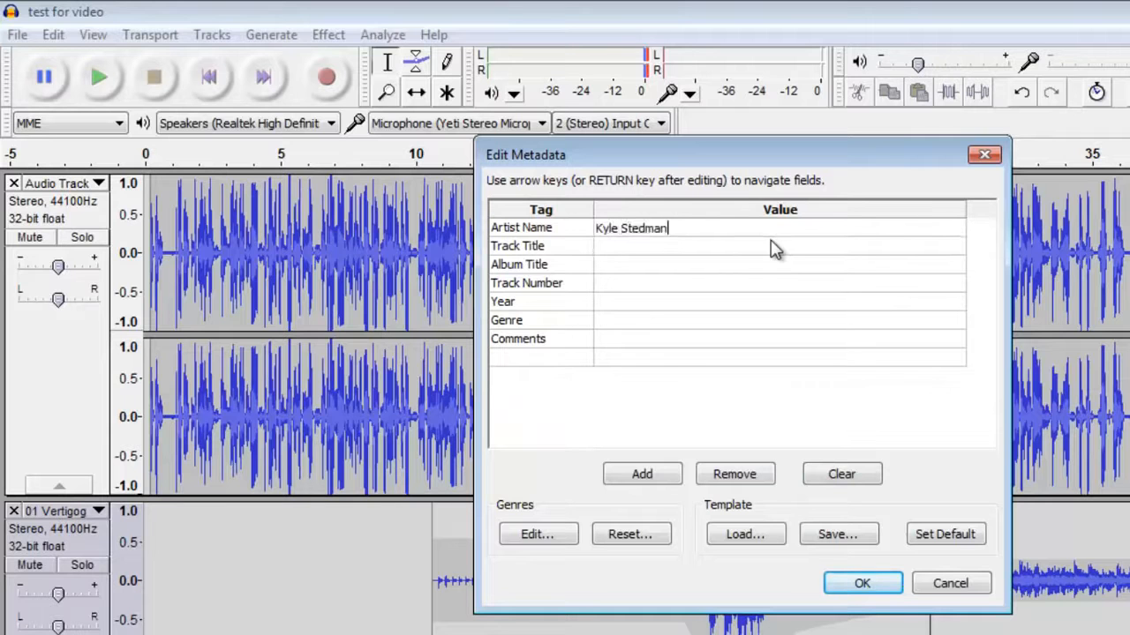
pyautogui.press('Return')
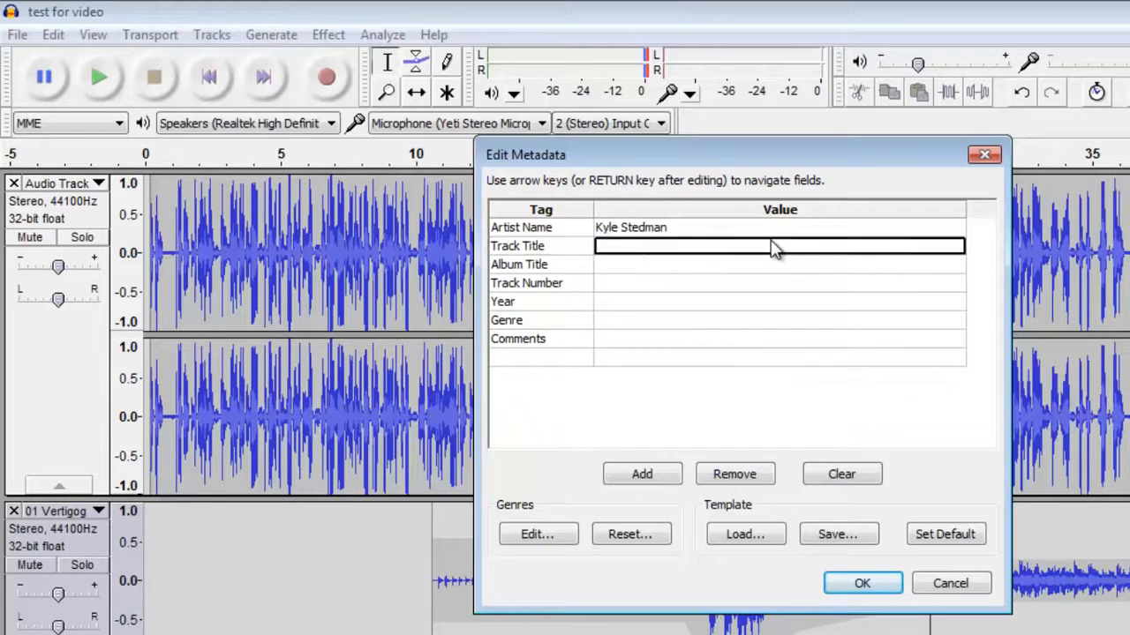
pyautogui.write('Test for Video')
pyautogui.press('Return')
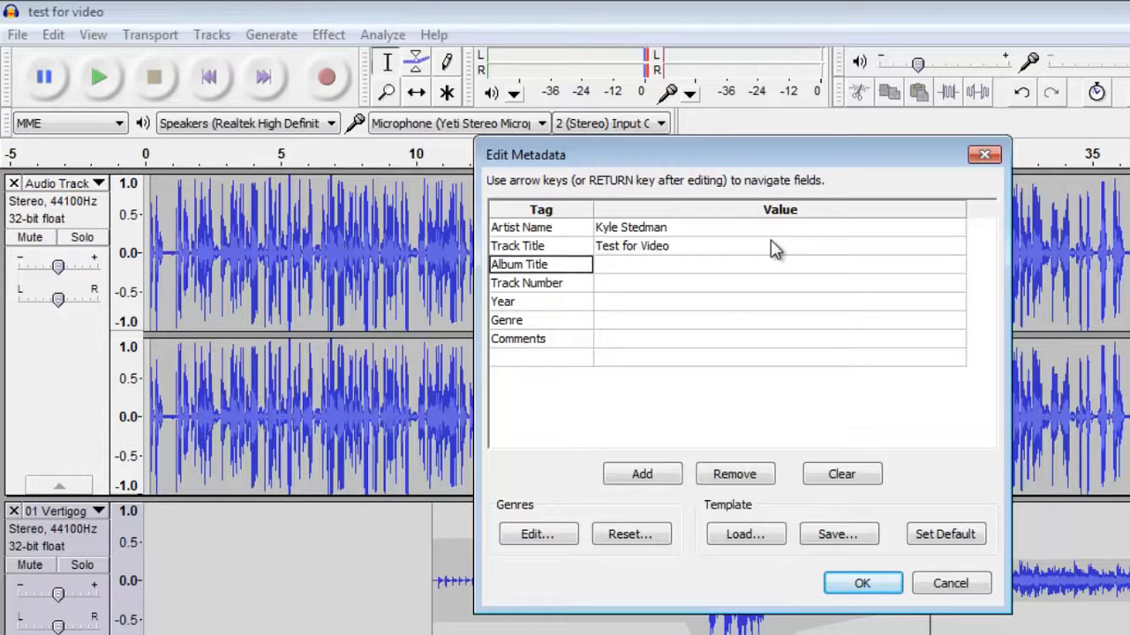
# Set the metadata year to 2015 and the genre to "Audio Testing", and export the MP3
pyautogui.click(728, 304)
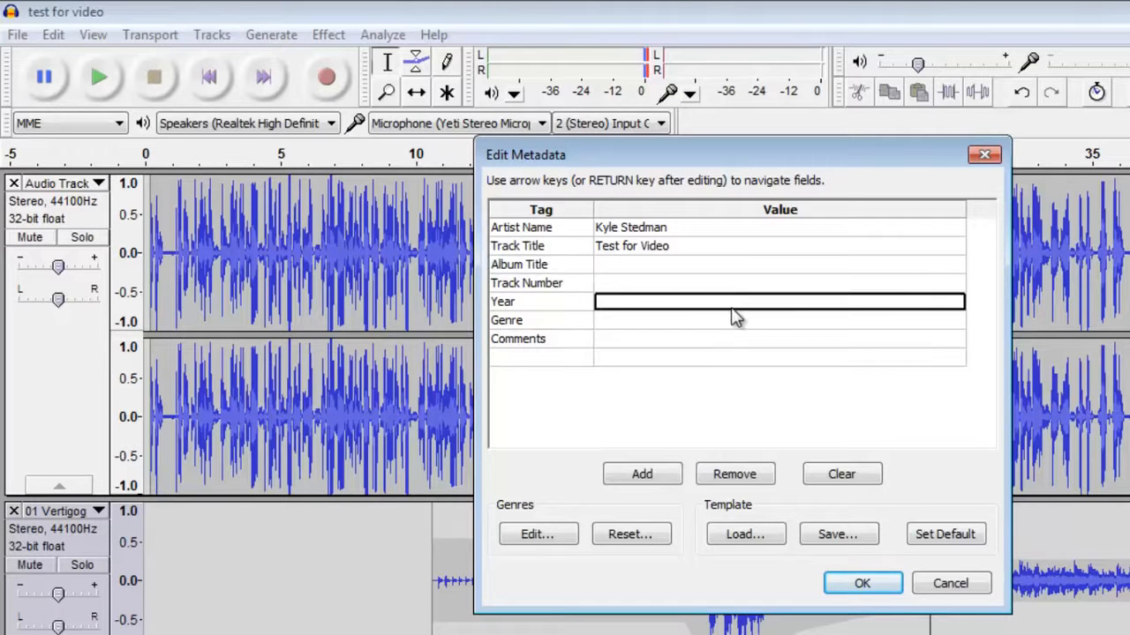
pyautogui.write('2015')
pyautogui.press('Return')
pyautogui.click(730, 323)
pyautogui.write('Audio')
pyautogui.press('BackSpace')
pyautogui.press('BackSpace')
pyautogui.press('BackSpace')
pyautogui.press('BackSpace')
pyautogui.write('Audio Testing')
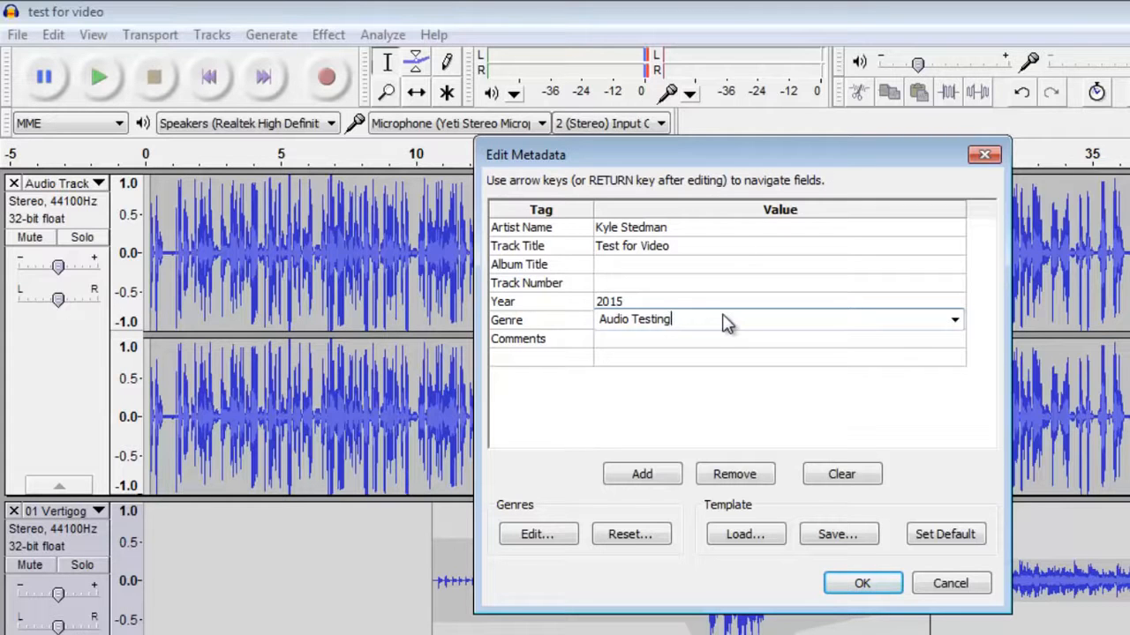
pyautogui.click(638, 331)
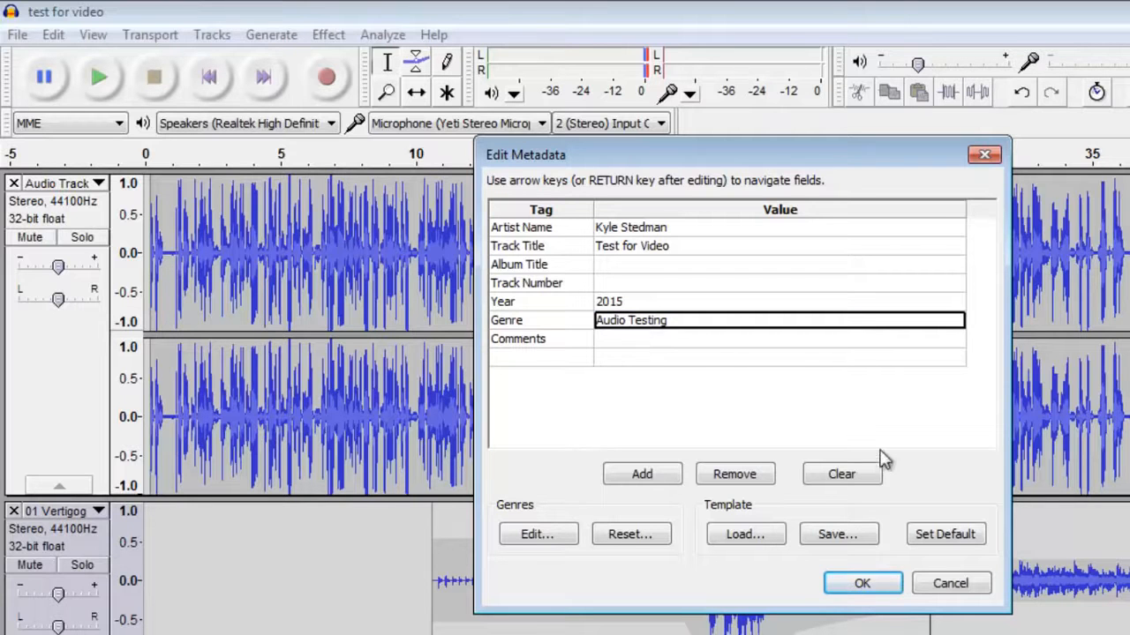
pyautogui.click(861, 584)
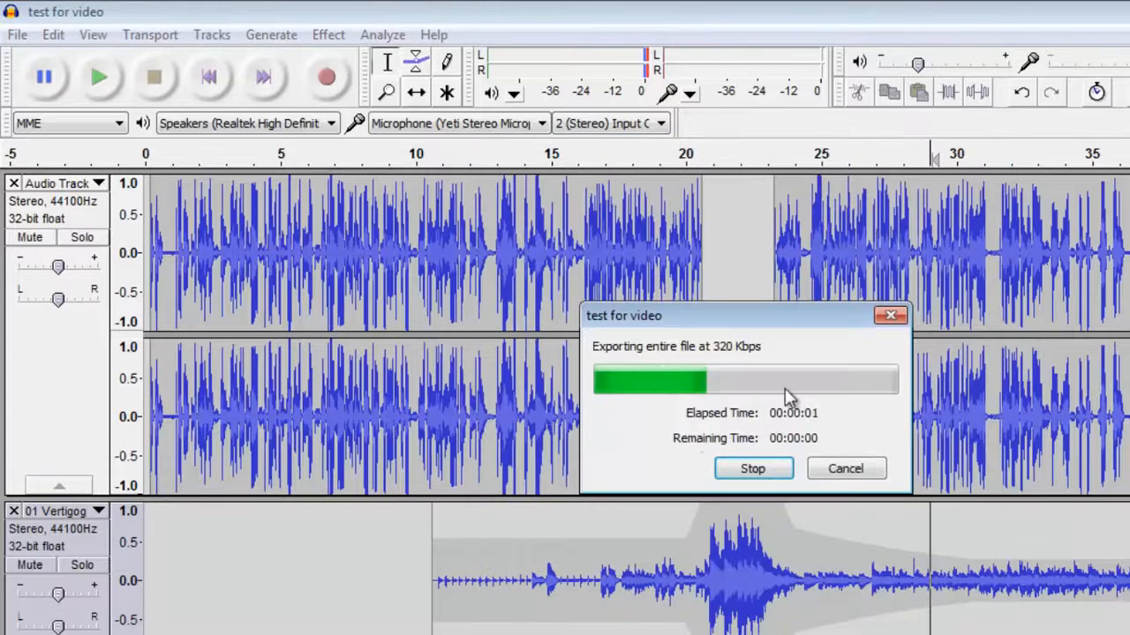